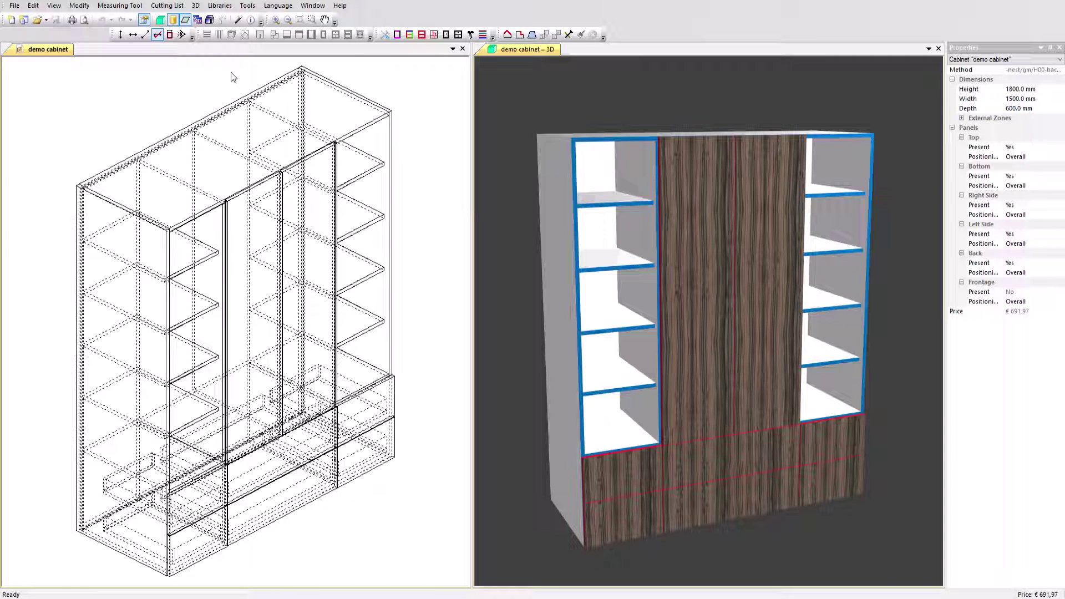
# Open the panel materials library and display the properties of the Generic 0192 material.
pyautogui.click(218, 7)
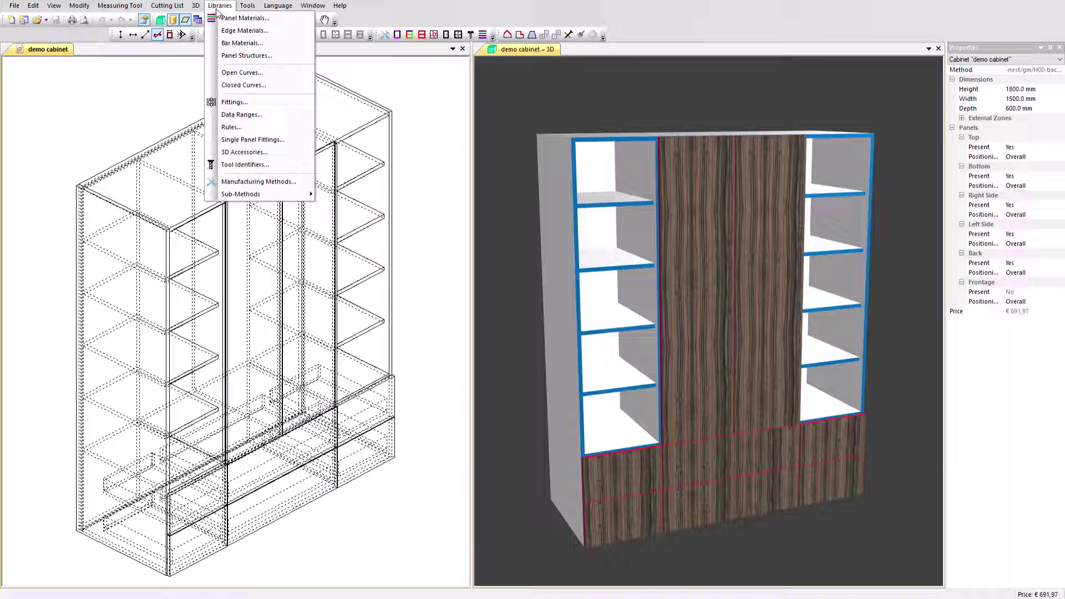
pyautogui.click(246, 19)
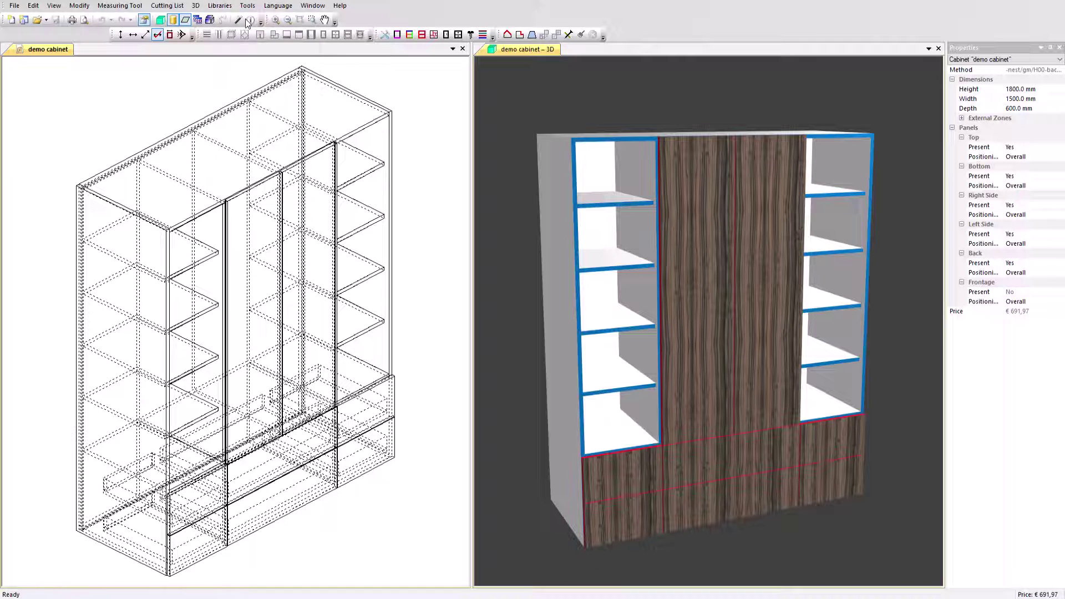
pyautogui.scroll(-7, 356, 178)
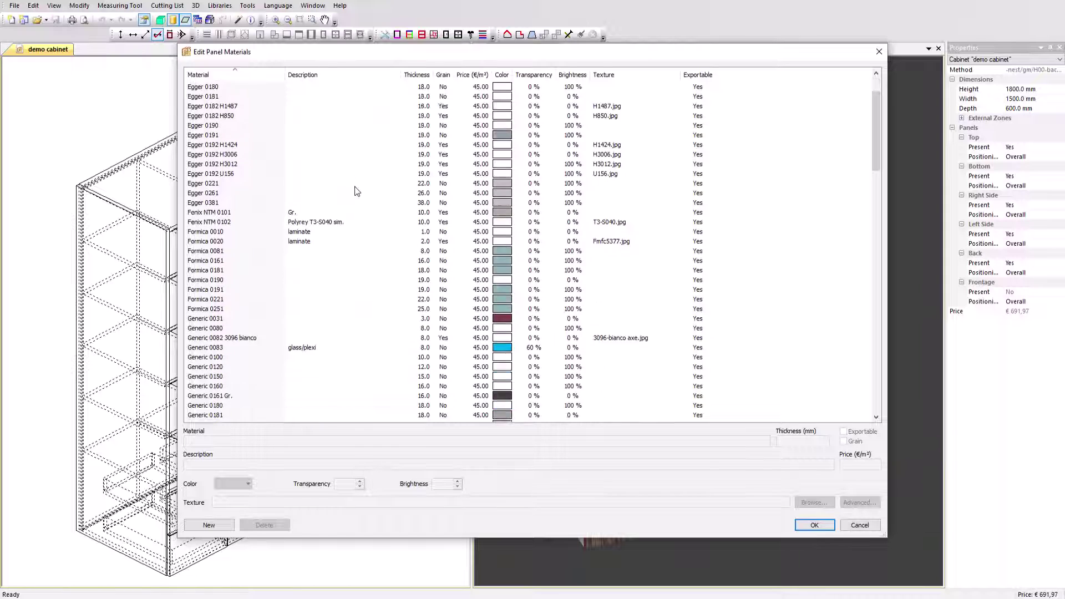
pyautogui.scroll(-2, 357, 193)
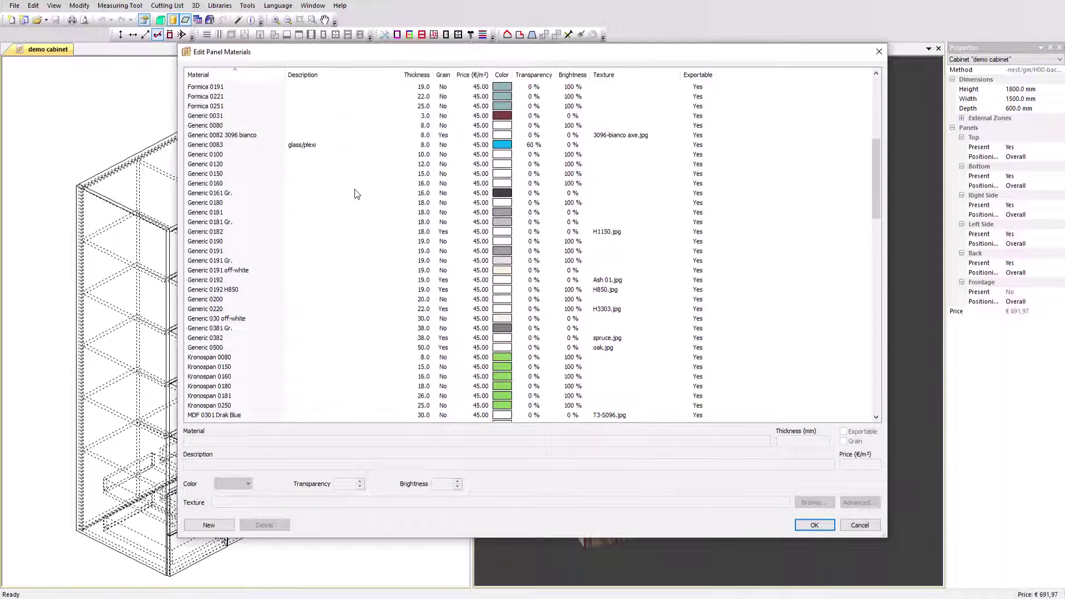
pyautogui.click(217, 280)
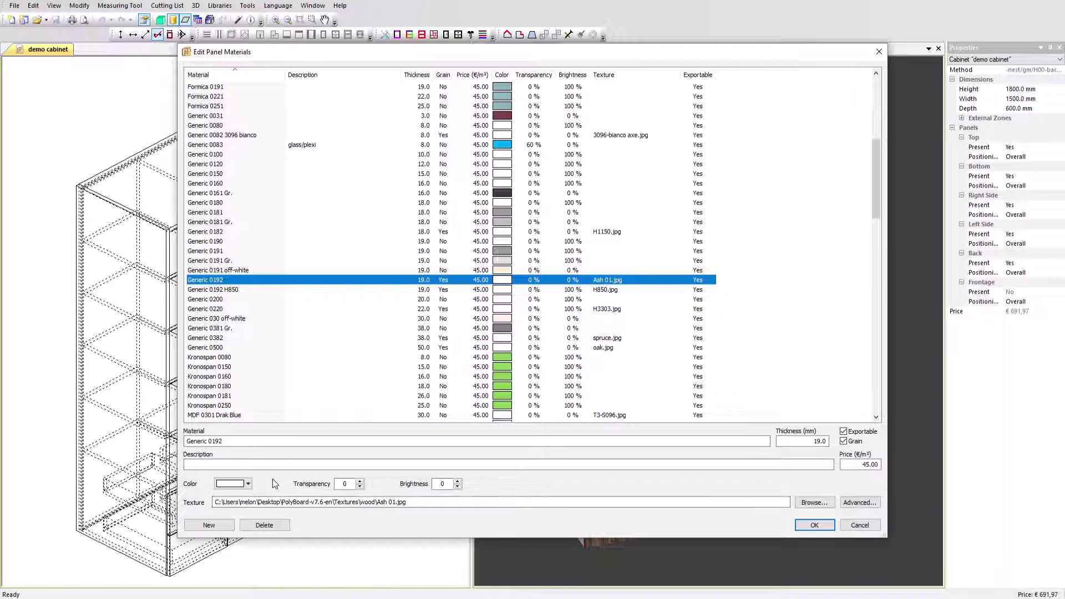
# Inspect the colour choices and wood texture images for Generic 0192, leaving the panel materials library without changes.
pyautogui.click(243, 484)
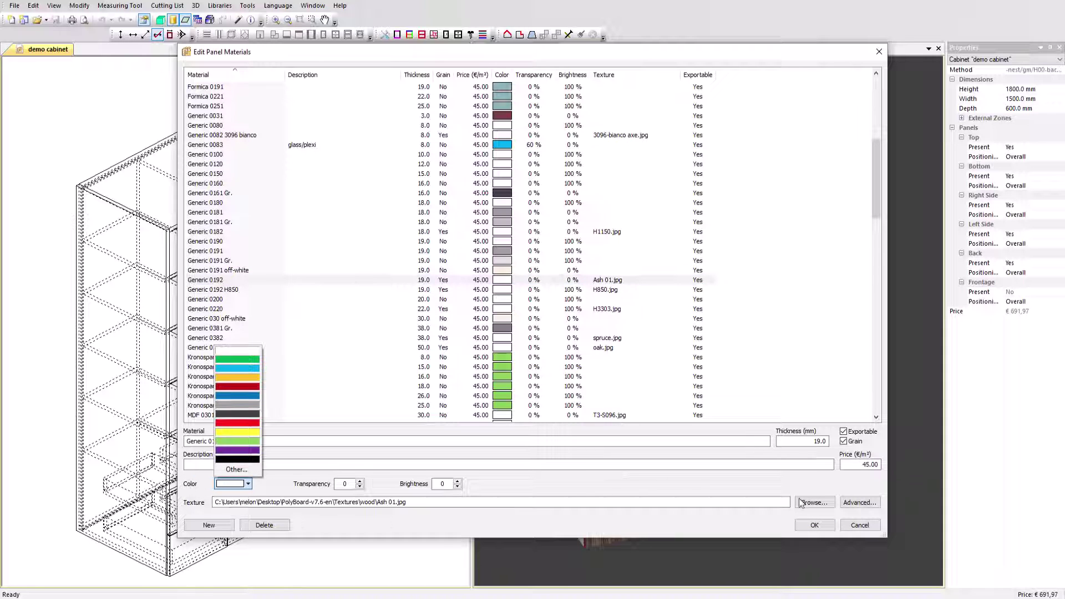
pyautogui.click(800, 502)
pyautogui.click(801, 502)
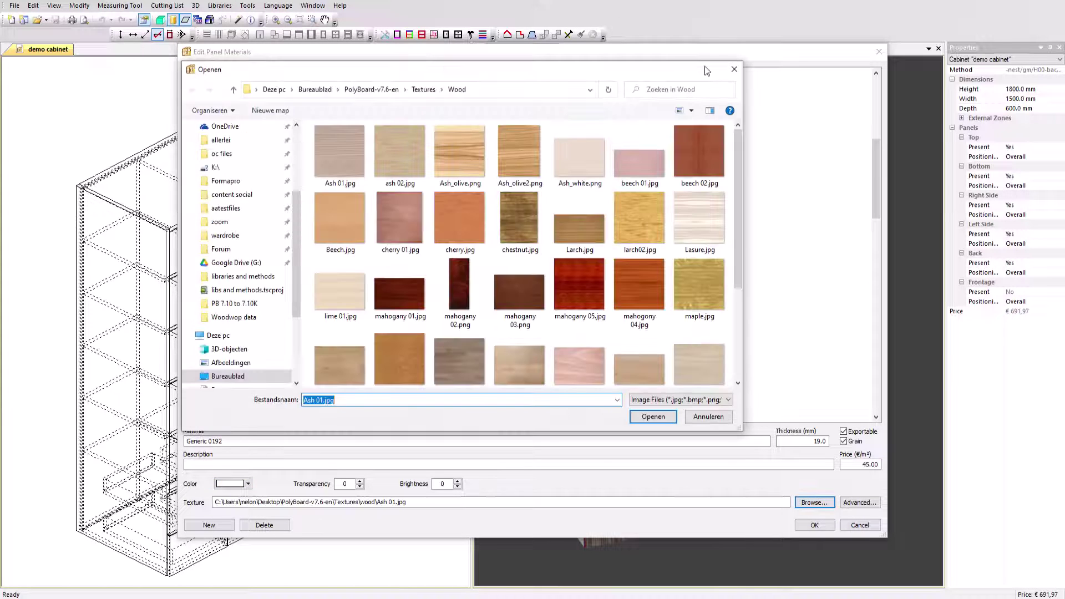
pyautogui.click(733, 69)
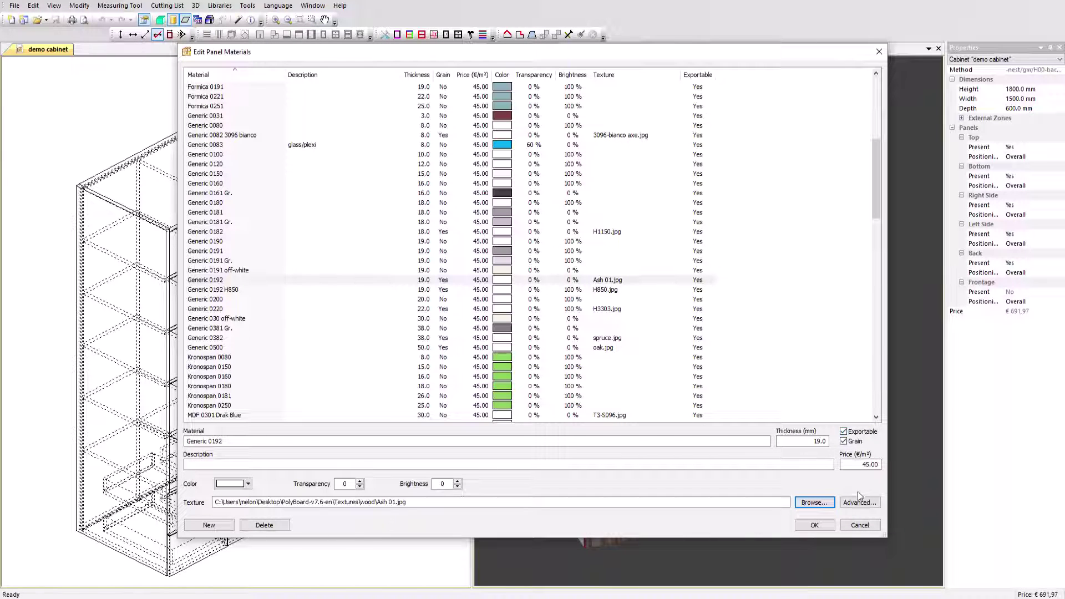
pyautogui.click(861, 525)
# Inspect the Edge-040 edge material and its colour choices in the edge materials library, then cancel the dialog.
pyautogui.click(224, 7)
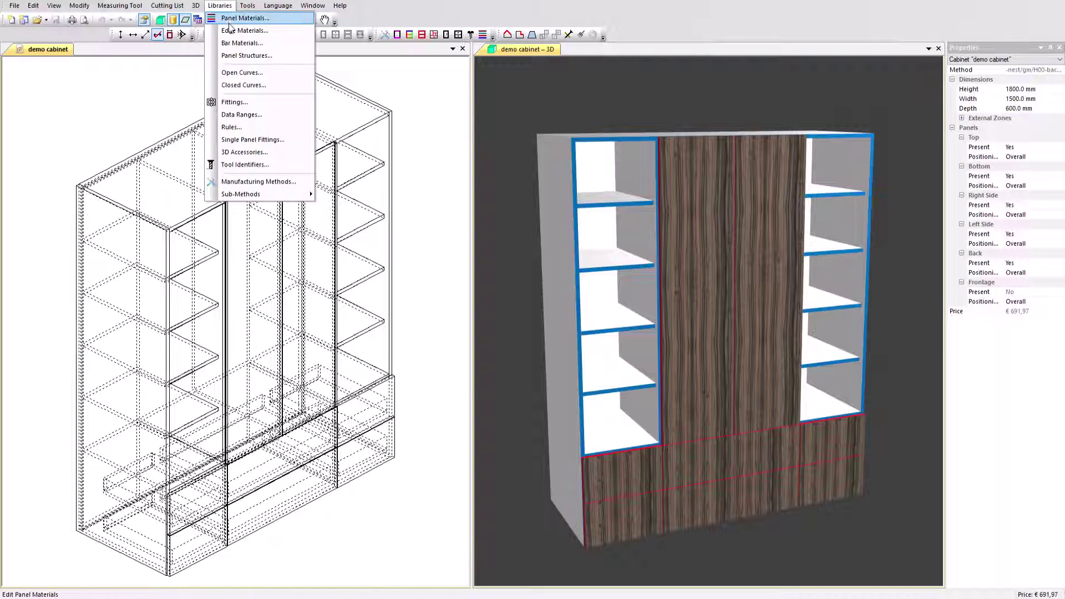
pyautogui.click(245, 31)
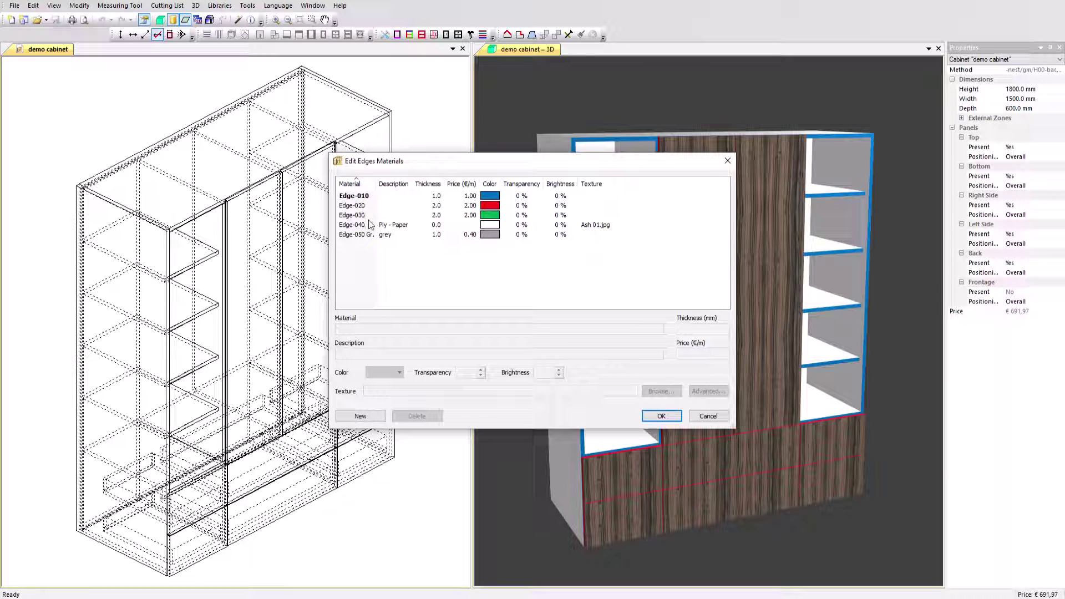
pyautogui.click(403, 227)
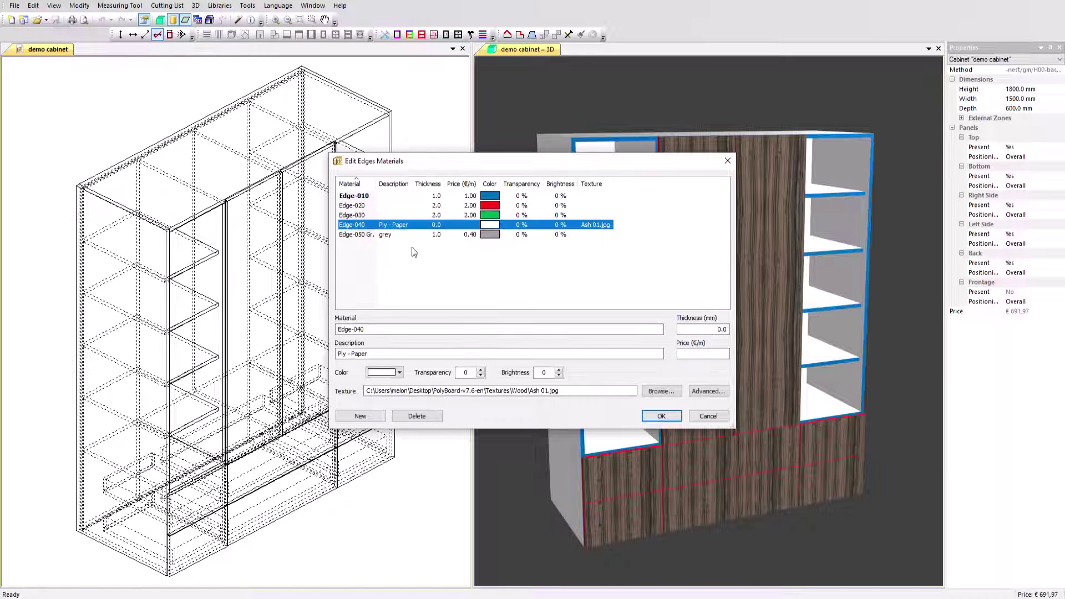
pyautogui.click(400, 372)
pyautogui.click(400, 373)
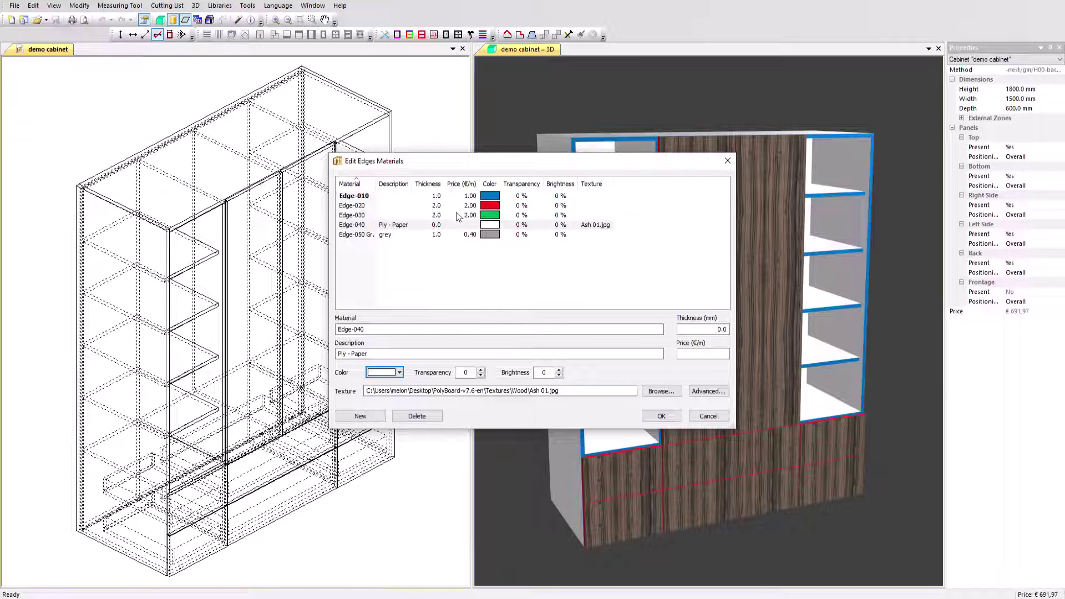
pyautogui.click(706, 417)
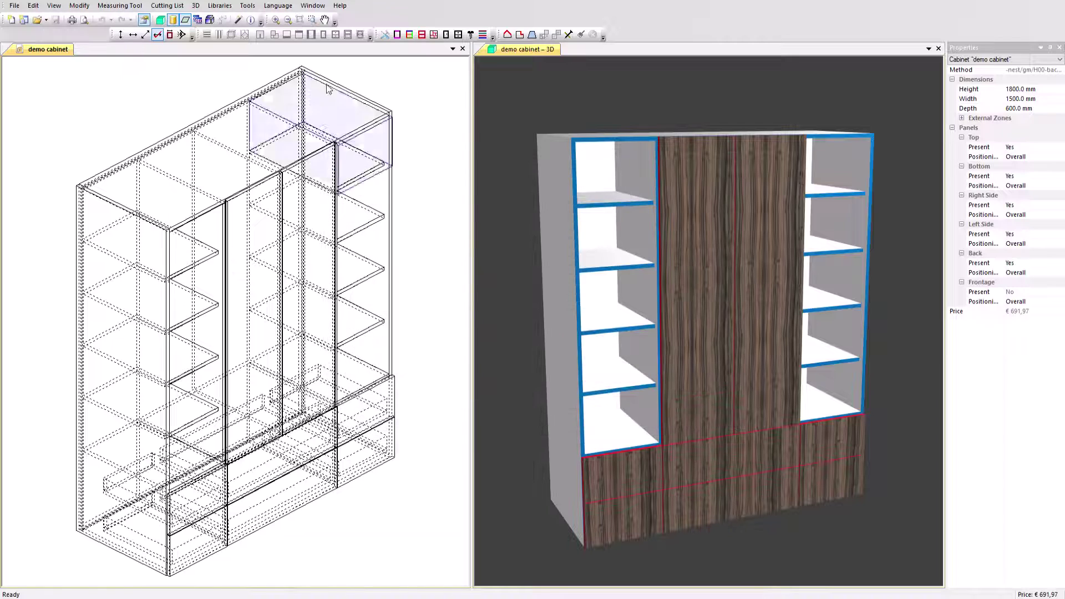
# Review the bar materials library, including the properties of MDF 100x040 Off-white, and close it.
pyautogui.click(232, 7)
pyautogui.click(242, 42)
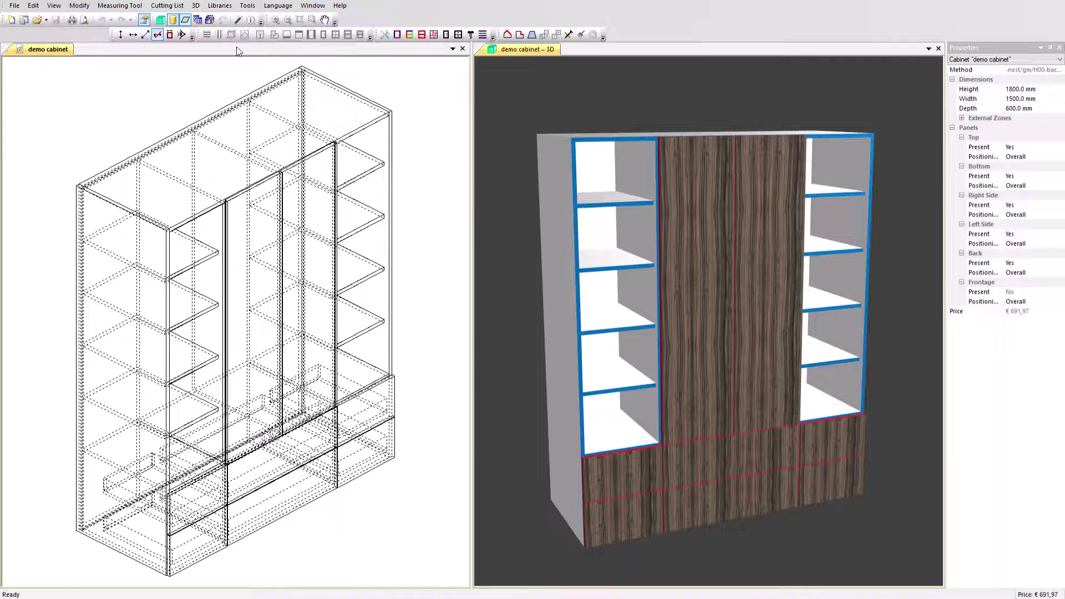
pyautogui.click(380, 210)
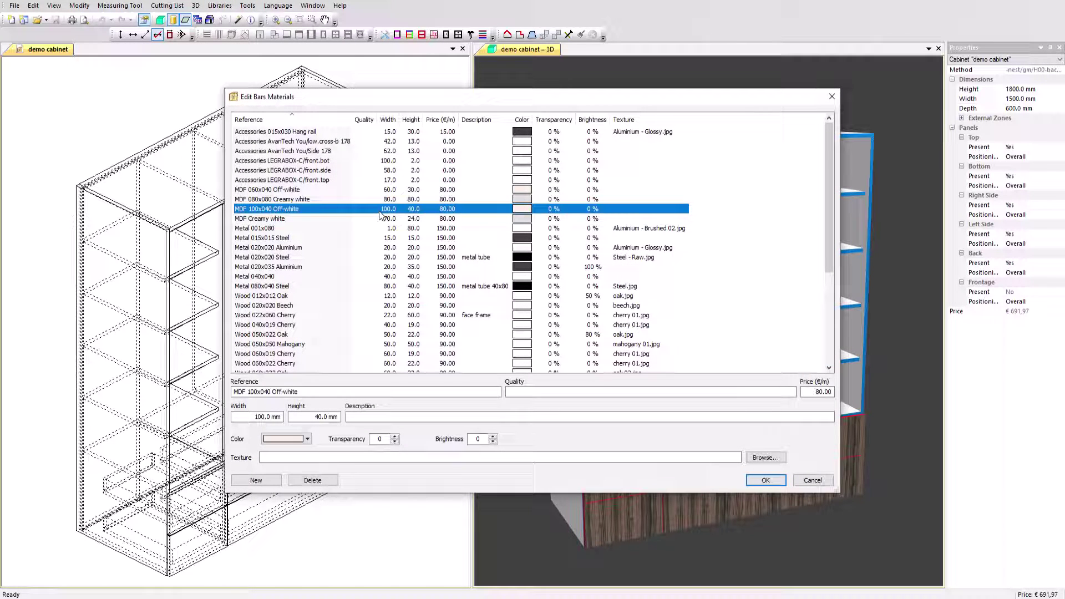
pyautogui.scroll(-2, 404, 268)
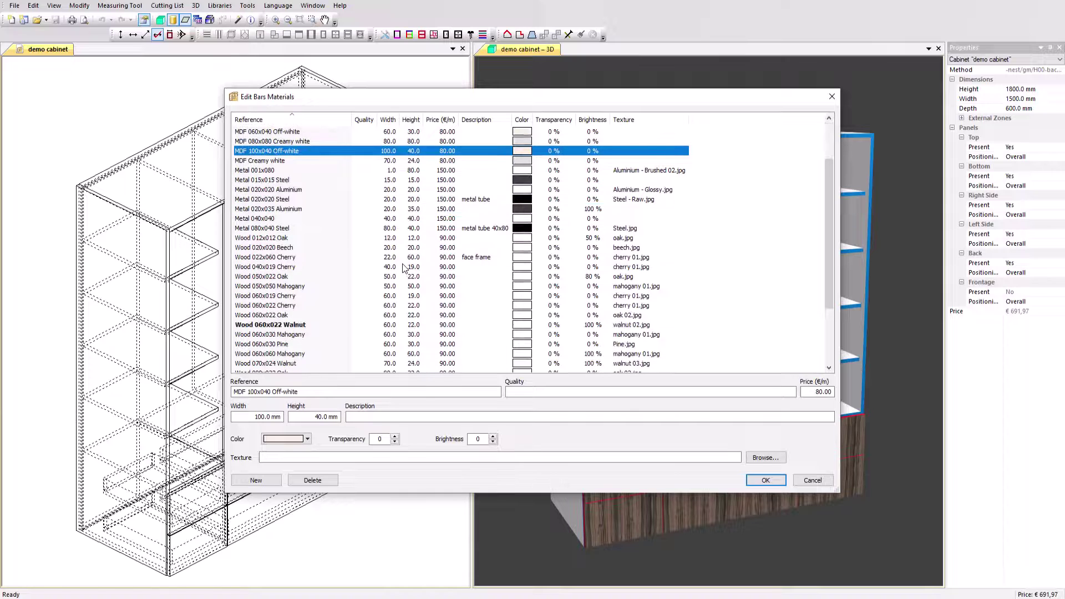
pyautogui.scroll(-3, 411, 257)
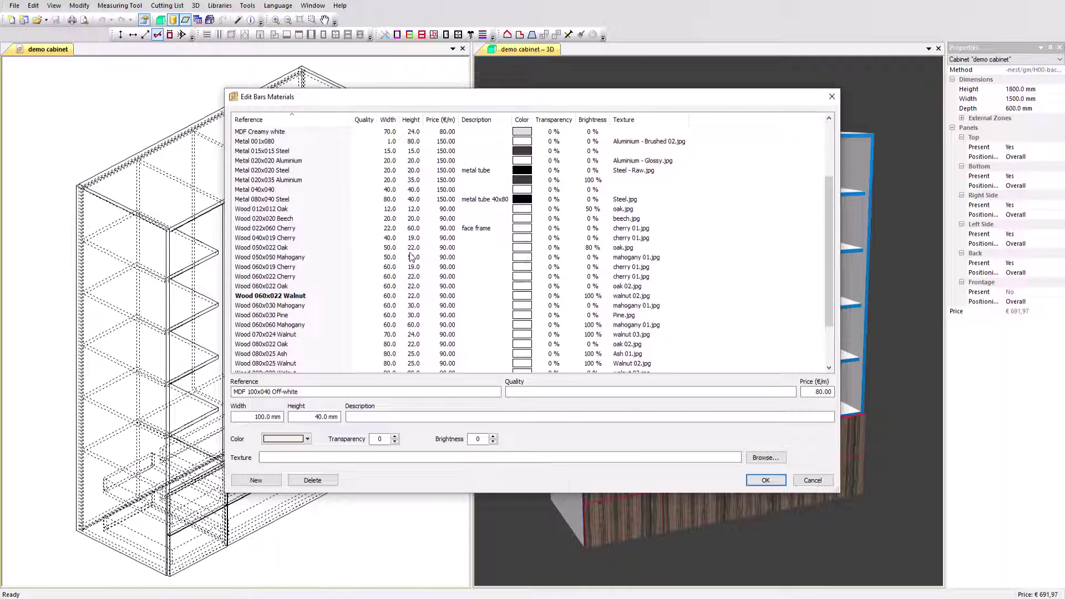
pyautogui.scroll(3, 413, 261)
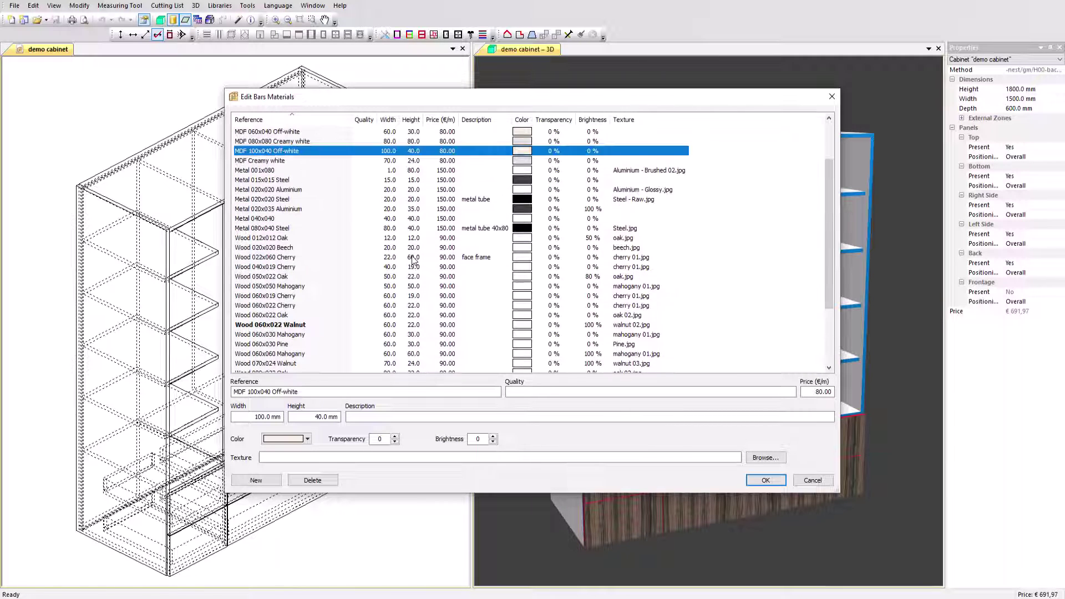
pyautogui.click(766, 480)
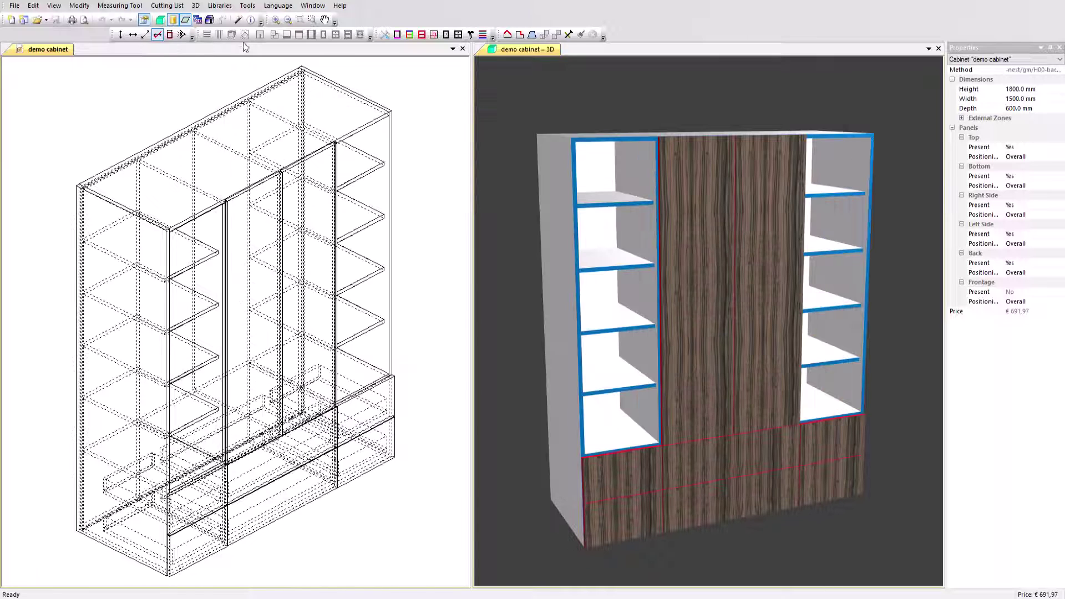
# Preview door and drawer structures such as Door/AVENTOS HKi and Drawer/AvanTech You 187/Glass-bar in the panel structures library, then close it.
pyautogui.click(230, 8)
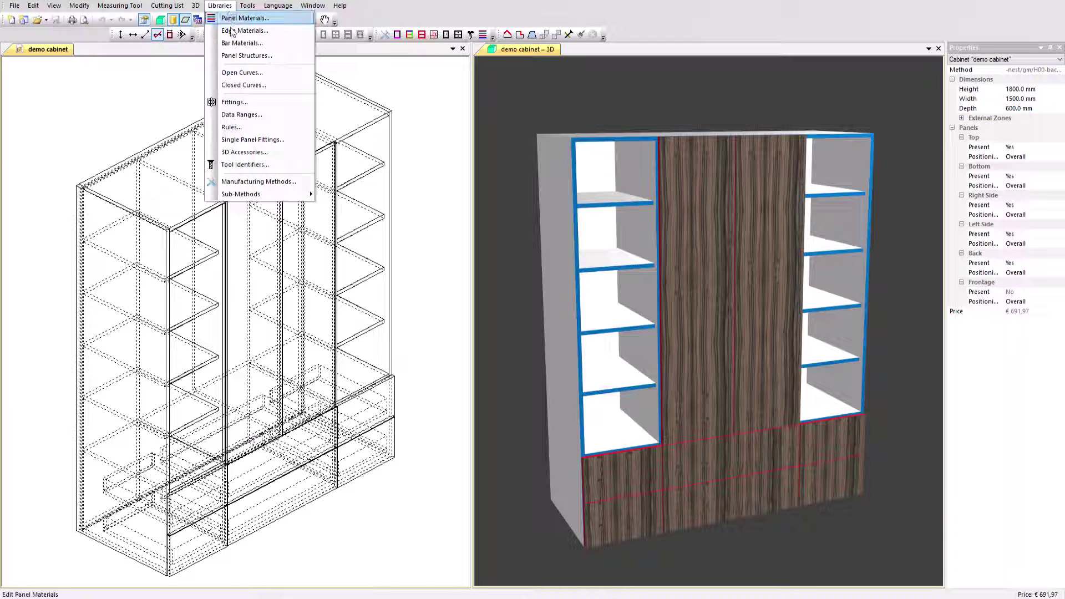
pyautogui.click(281, 55)
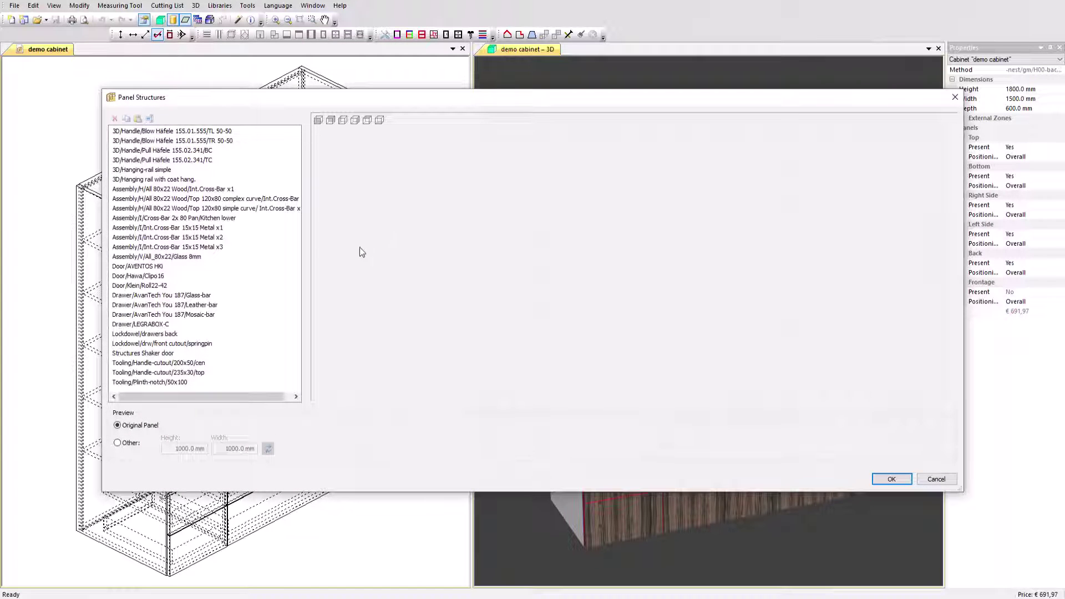
pyautogui.click(159, 267)
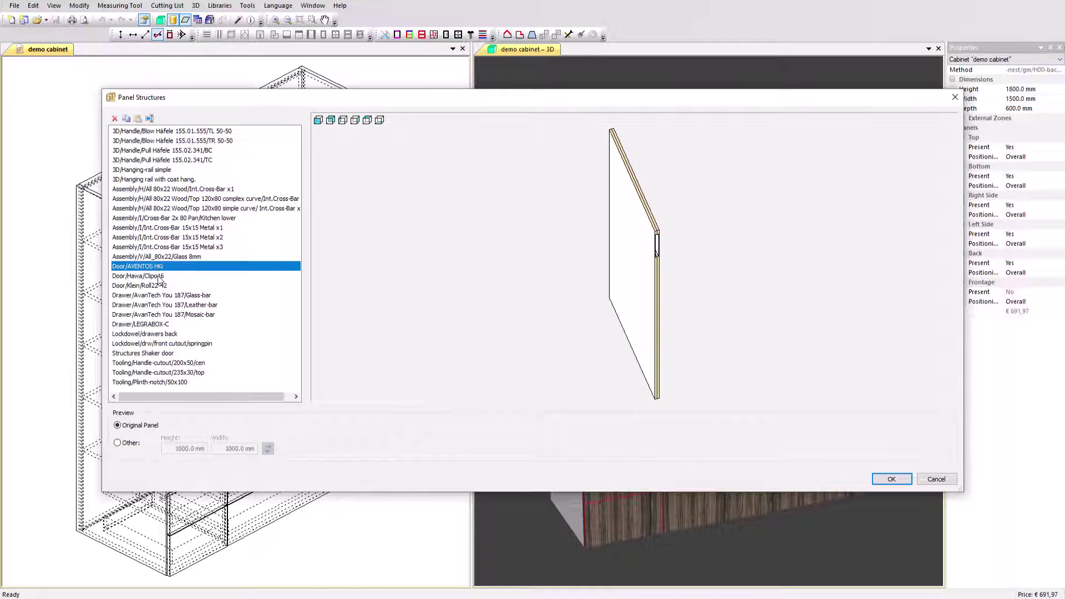
pyautogui.click(160, 277)
pyautogui.click(166, 296)
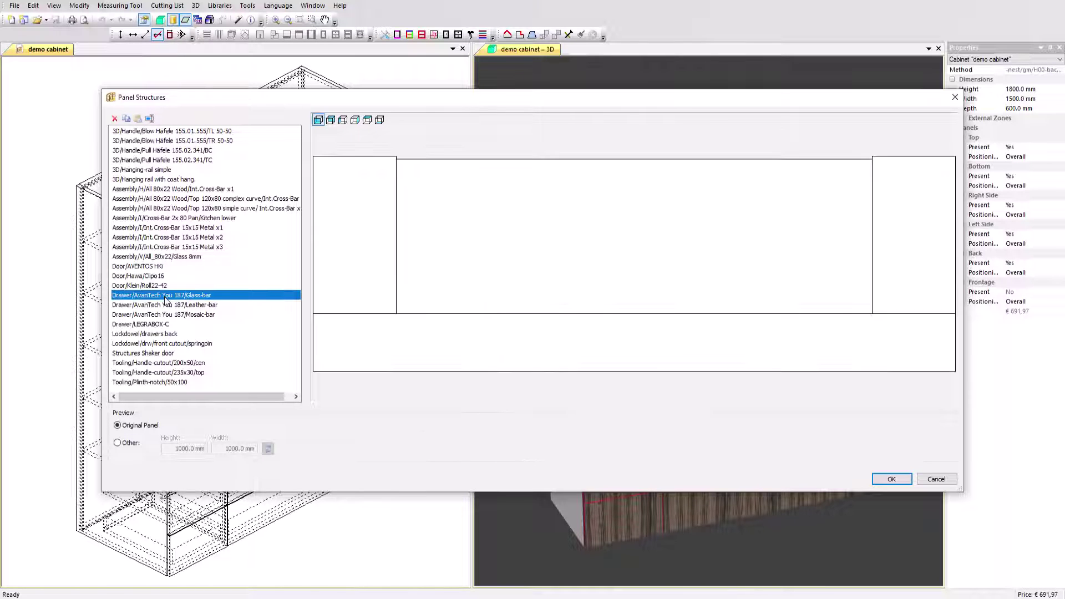
pyautogui.click(166, 315)
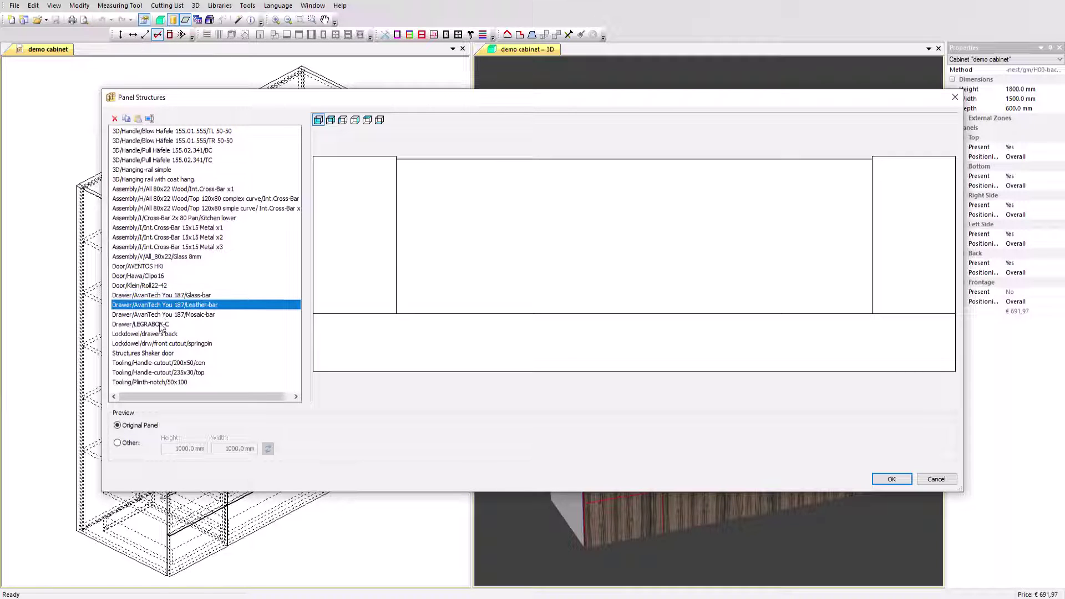
pyautogui.click(165, 325)
pyautogui.click(905, 476)
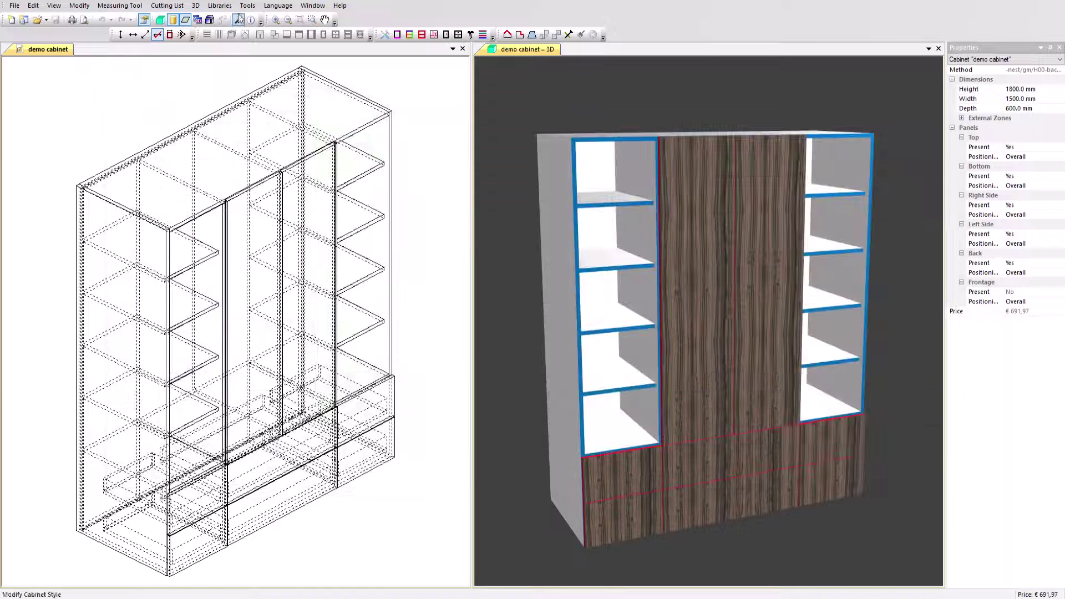
# Examine the values of the two Hettich ArciTech front and runner ranges in the data ranges library, then cancel it.
pyautogui.click(221, 6)
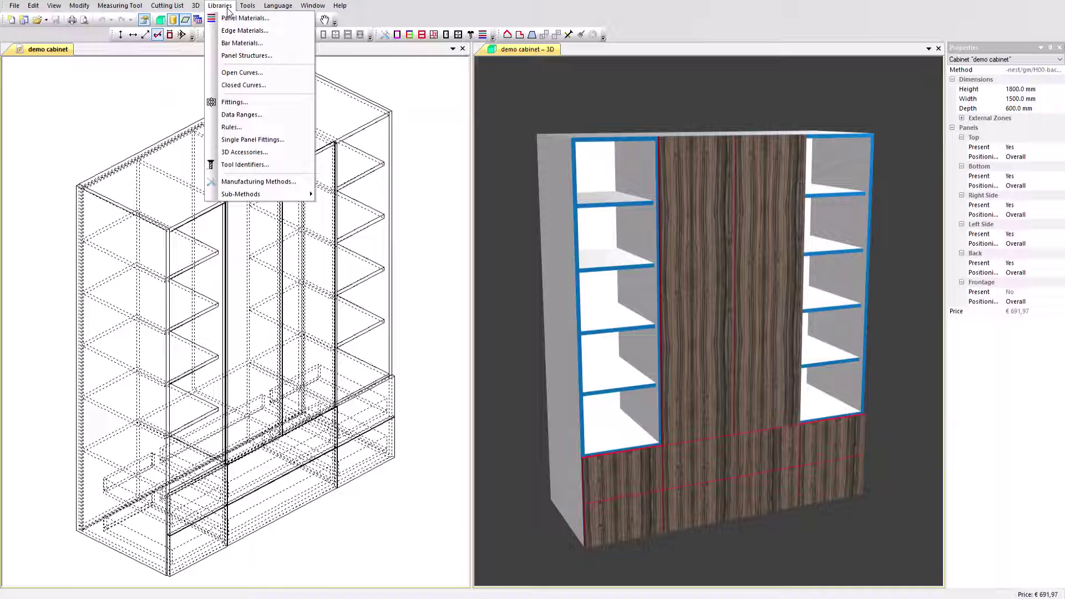
pyautogui.click(242, 114)
pyautogui.click(408, 228)
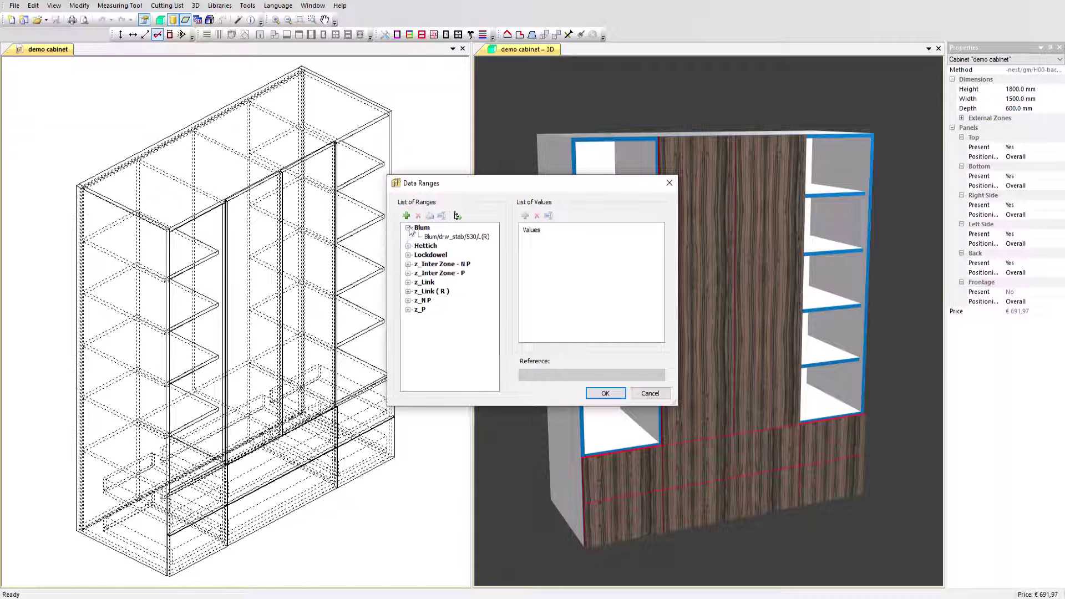
pyautogui.click(408, 245)
pyautogui.click(438, 255)
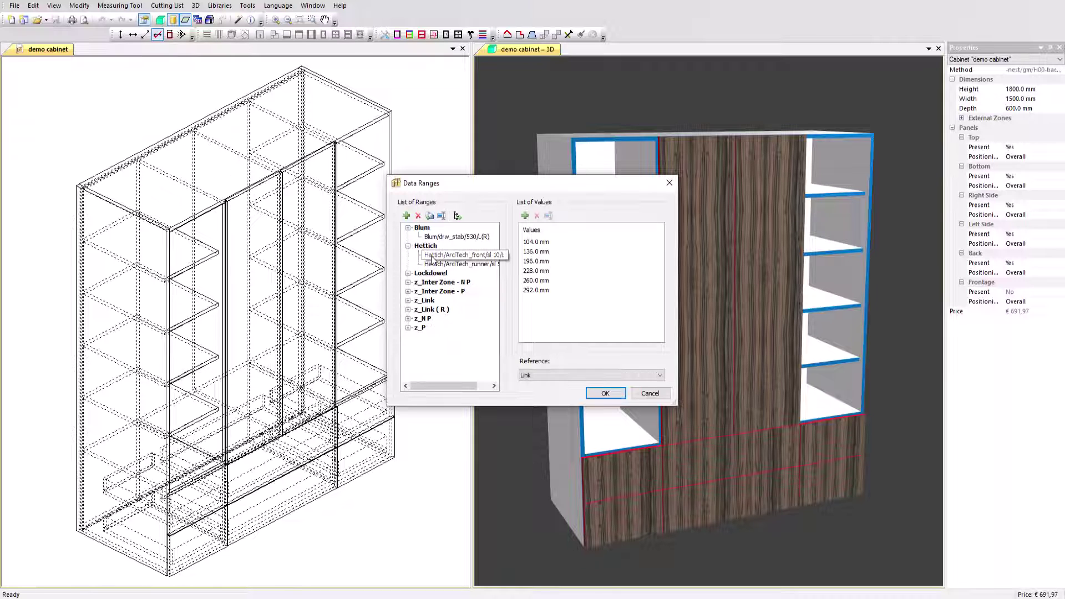
pyautogui.click(437, 264)
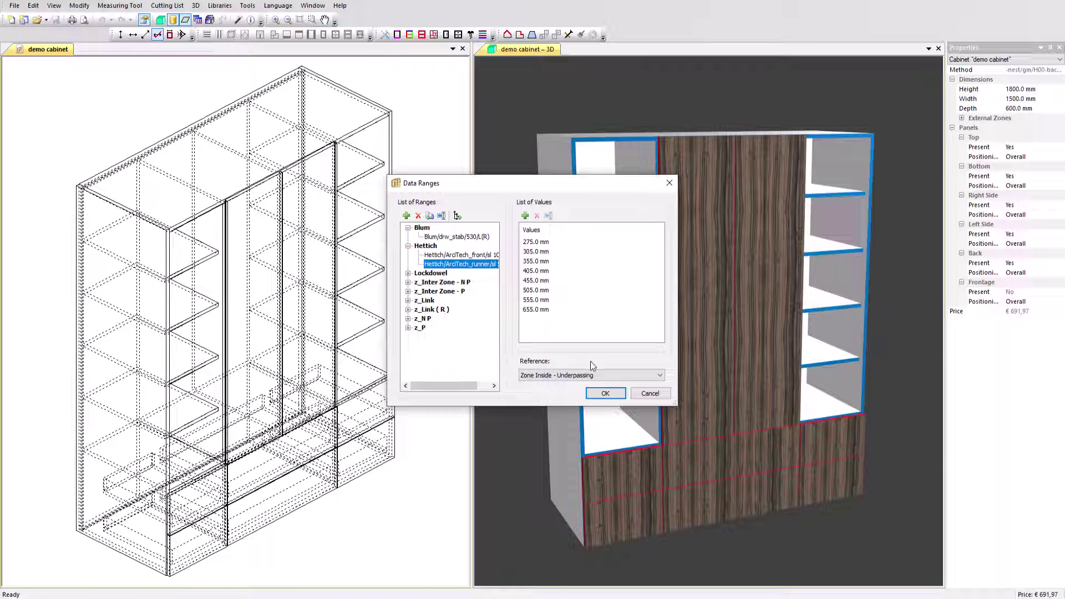
pyautogui.click(650, 394)
# Preview 3D accessories such as 3D_Coat-hanger, 3D_Foot_100, 3D_Kitchen faucet and 3D_Sink in perspective in the 3D accessories library, then cancel it.
pyautogui.click(228, 10)
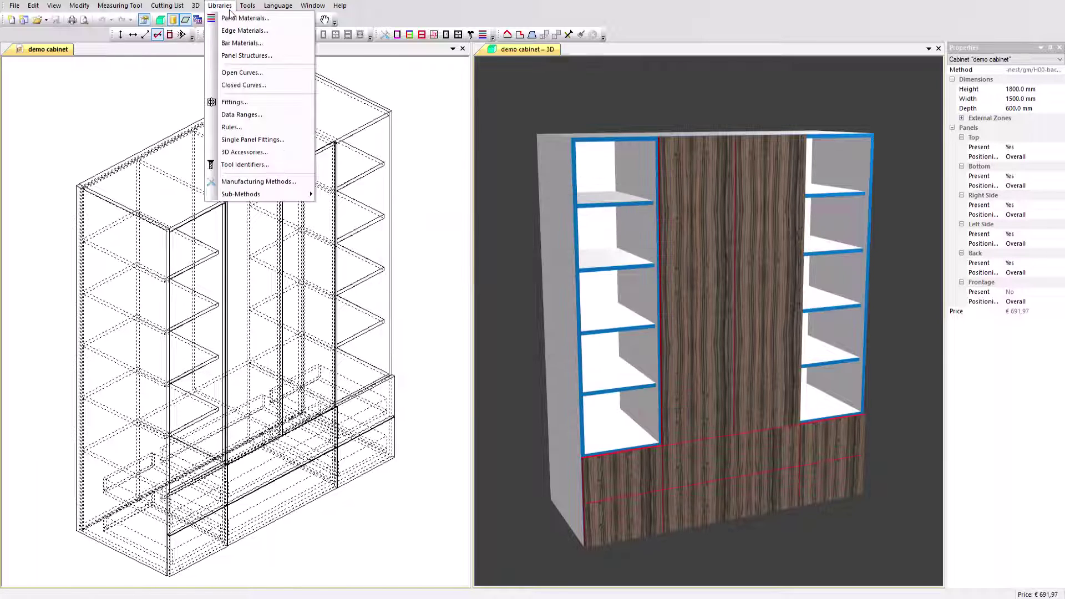
pyautogui.click(240, 152)
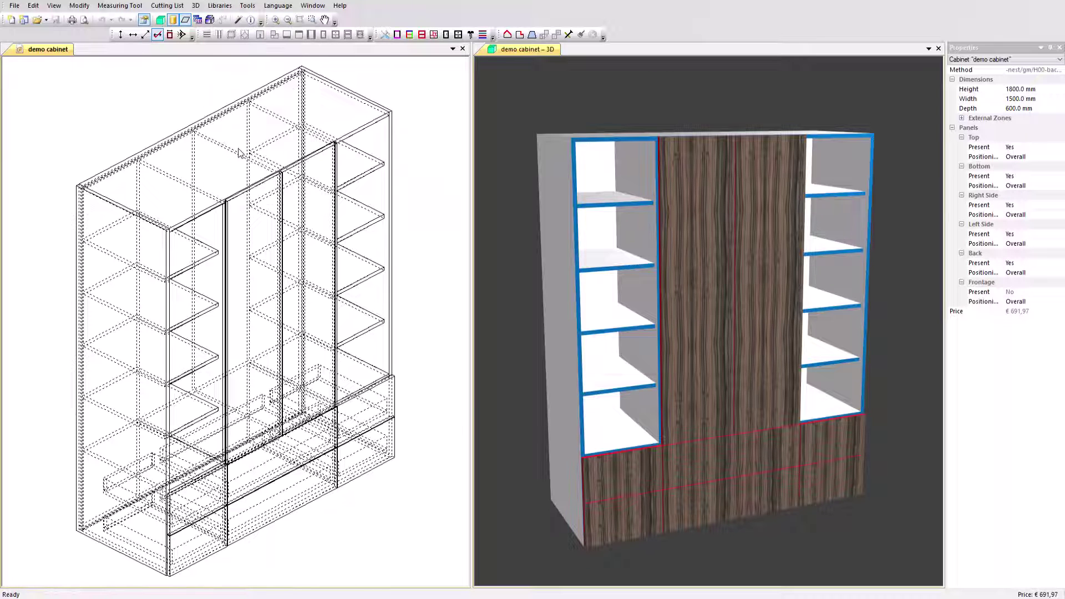
pyautogui.click(372, 226)
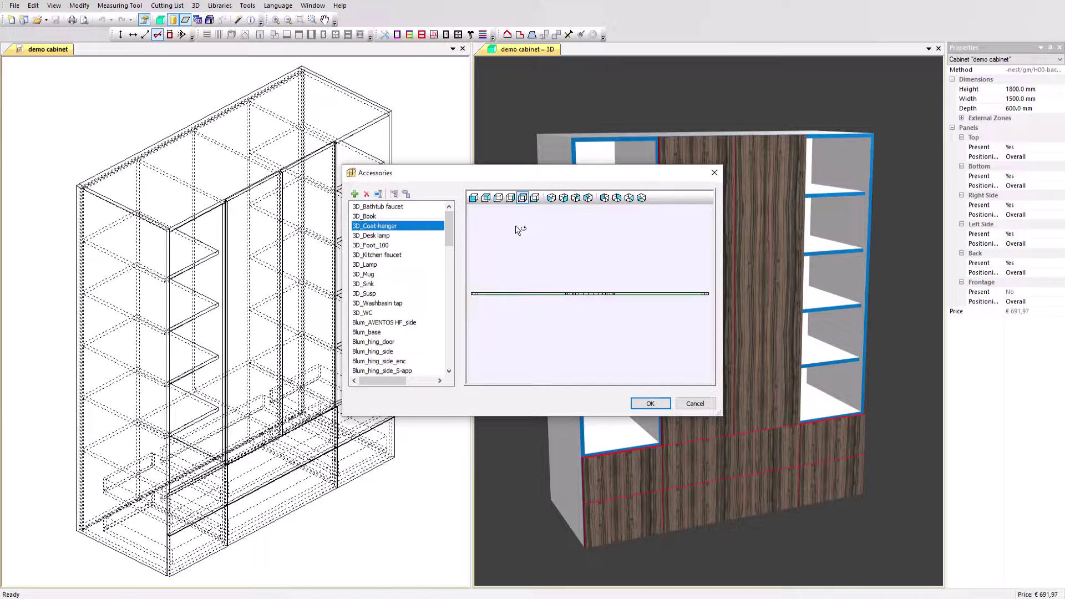
pyautogui.click(604, 198)
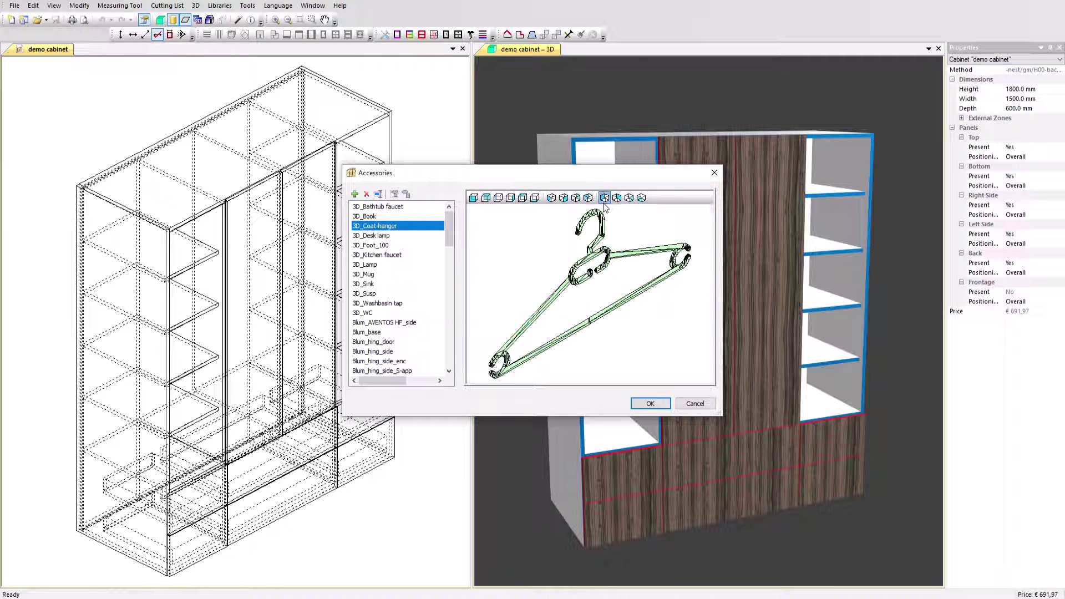
pyautogui.click(388, 236)
pyautogui.click(387, 245)
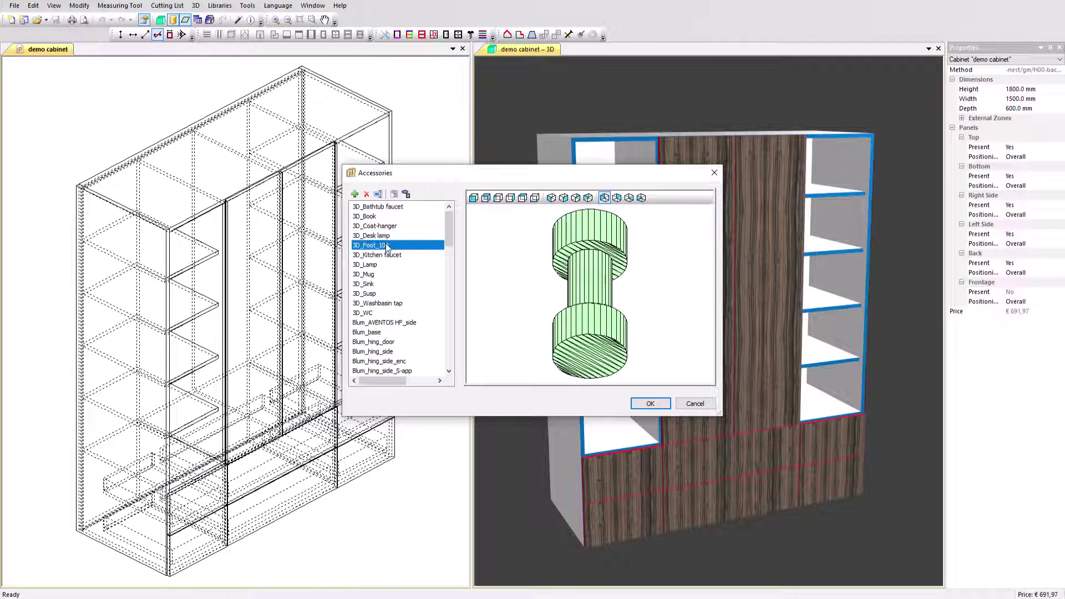
pyautogui.click(388, 254)
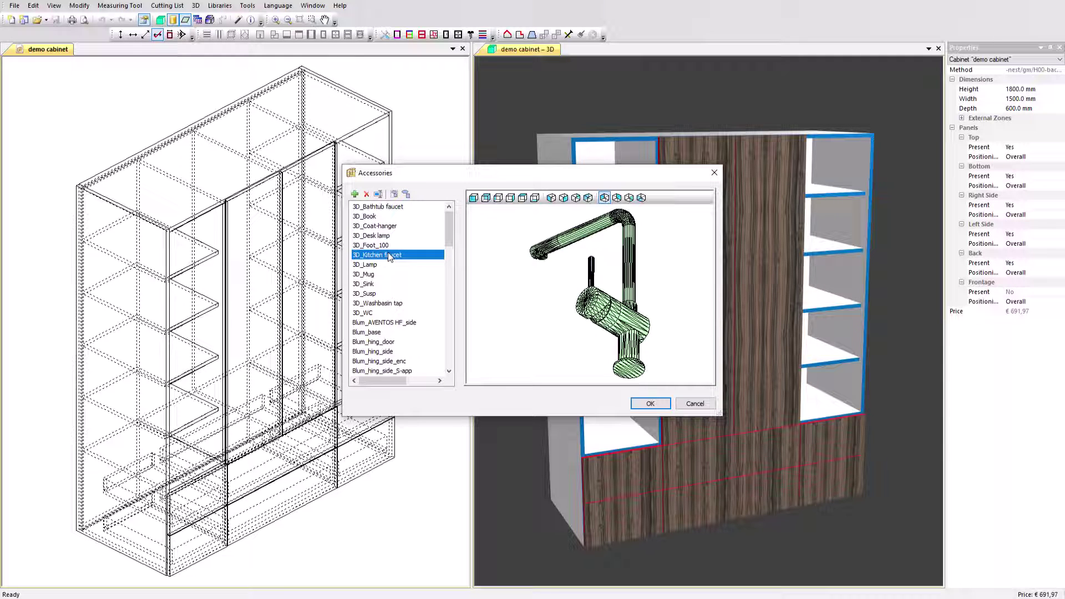
pyautogui.click(371, 285)
pyautogui.moveTo(586, 305); pyautogui.dragTo(632, 370)
pyautogui.click(694, 404)
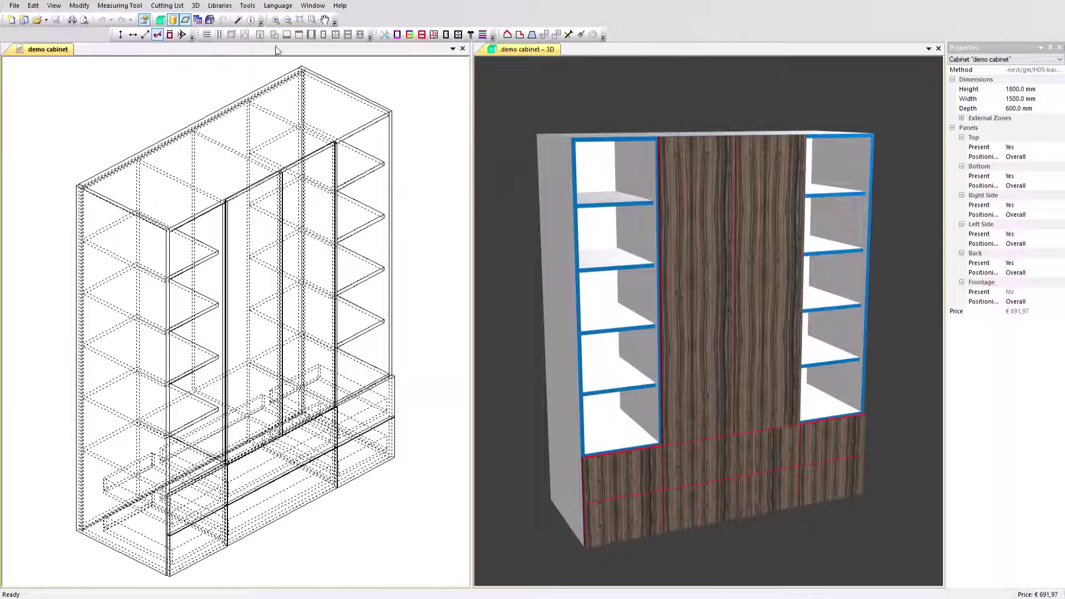
# Inspect the drillings of several Blum door hinges in the fittings library, ending with Blum/hing75T179-X00/bin/sl 1.5-3.
pyautogui.click(220, 6)
pyautogui.click(234, 102)
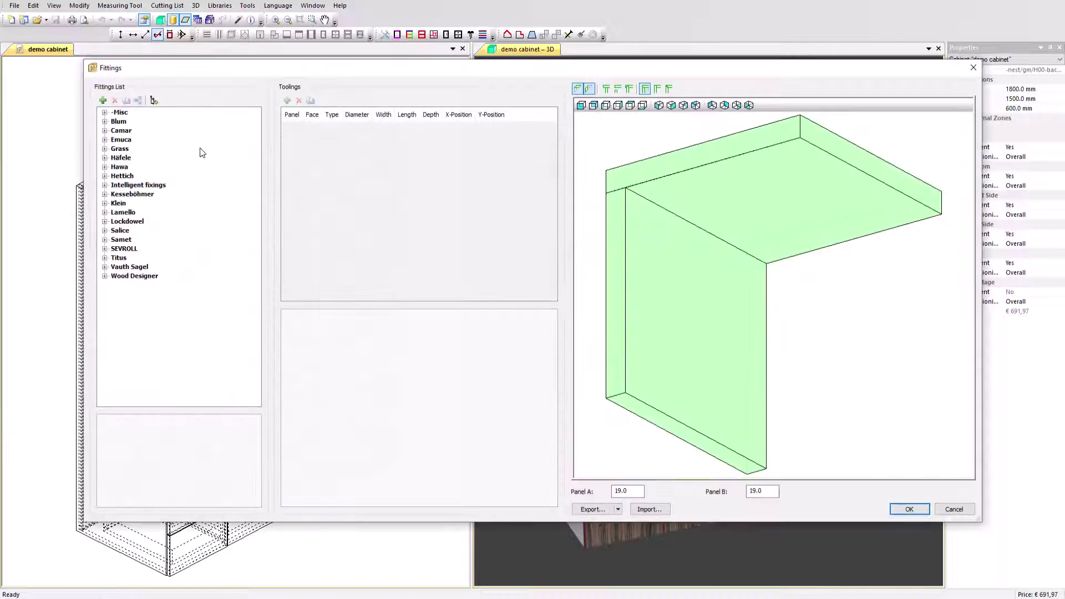
pyautogui.click(105, 122)
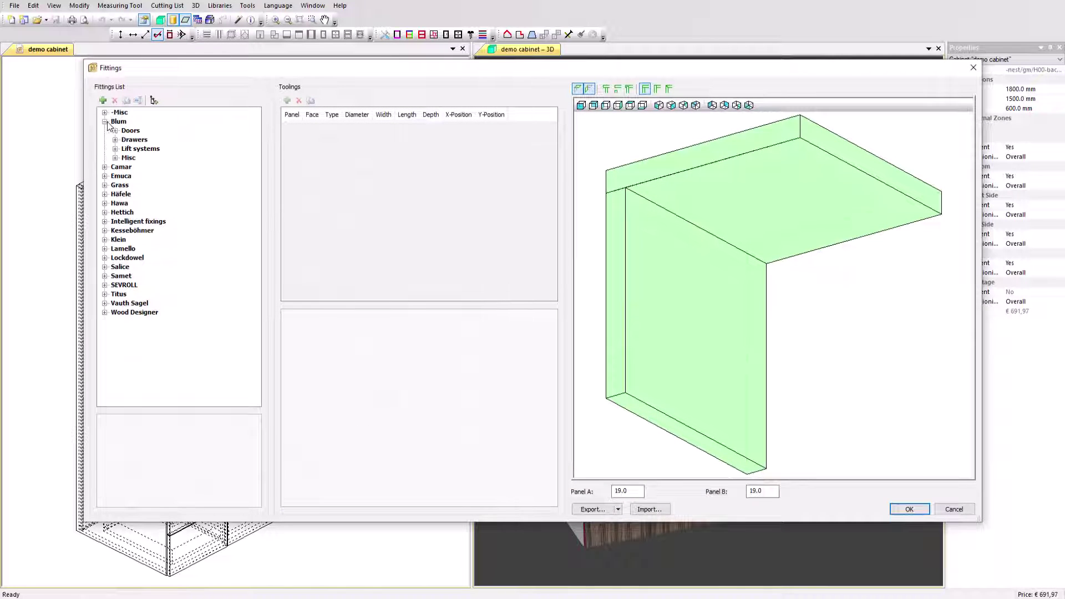
pyautogui.click(115, 131)
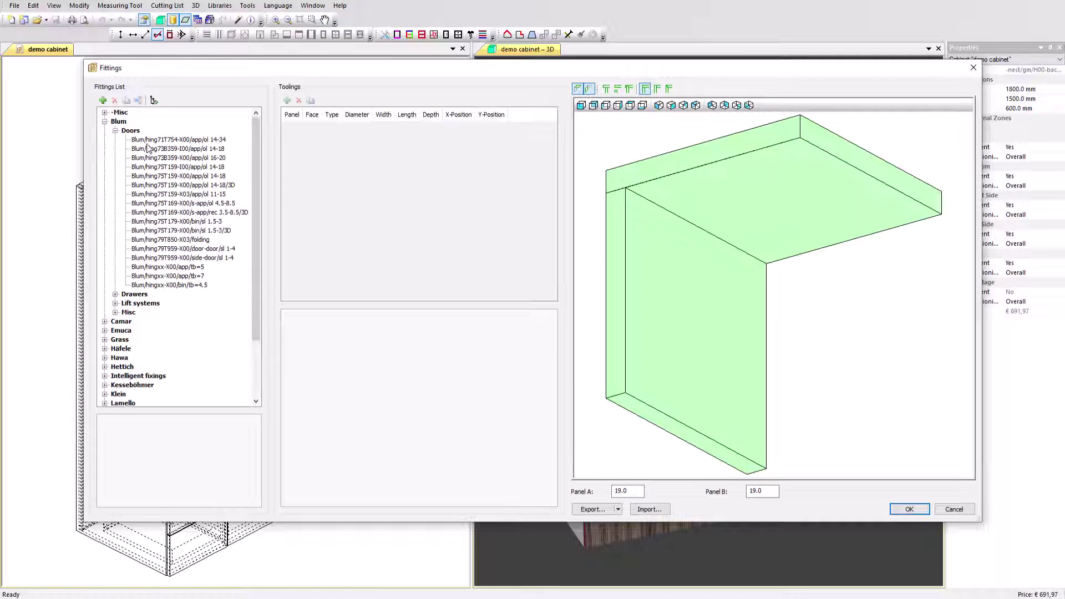
pyautogui.click(187, 167)
pyautogui.click(193, 176)
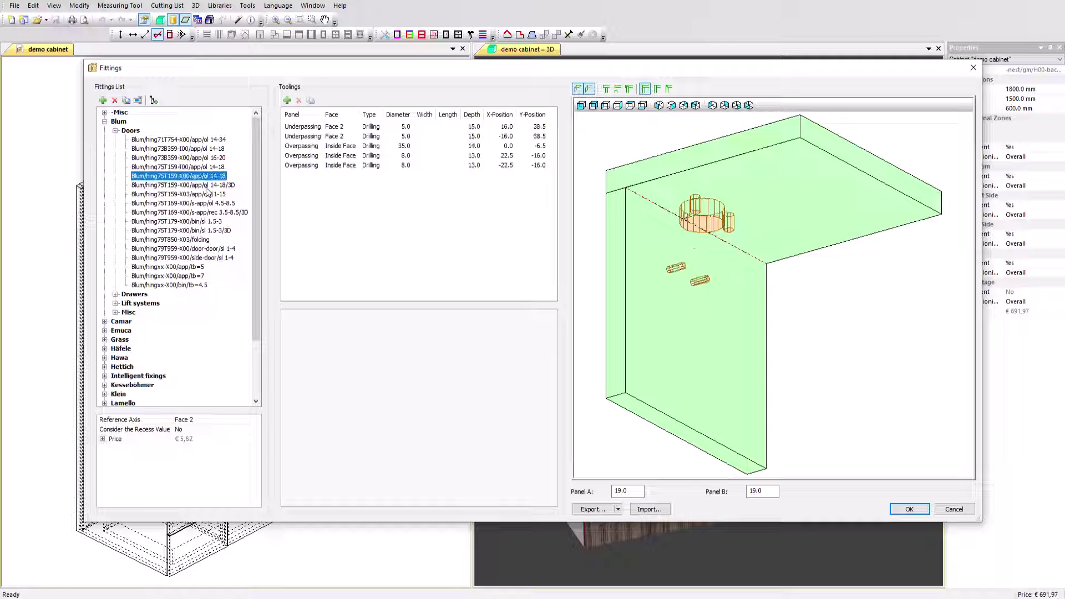
pyautogui.click(210, 204)
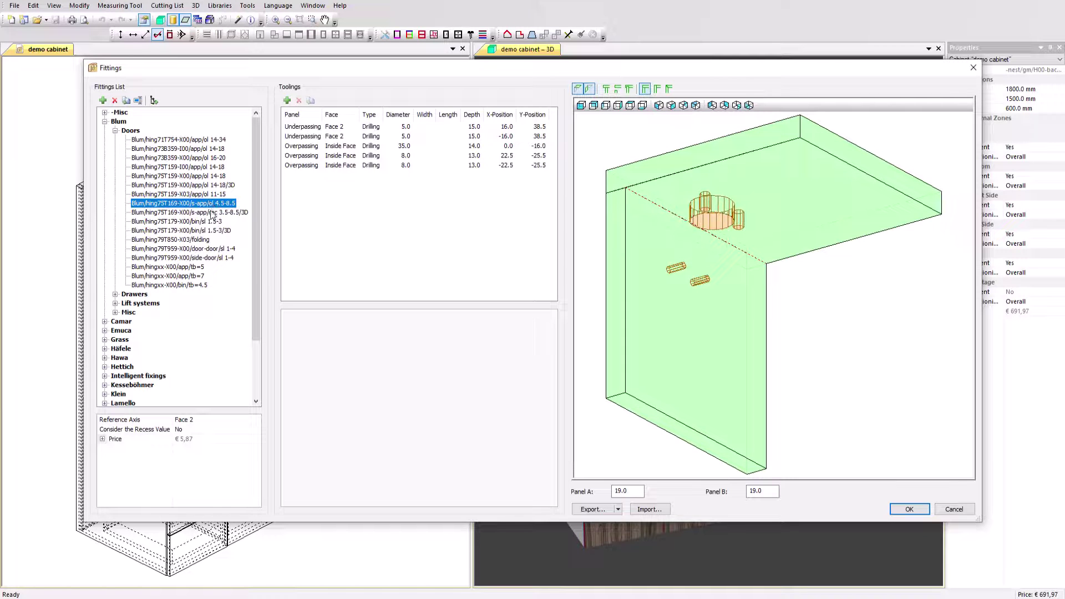
pyautogui.click(213, 222)
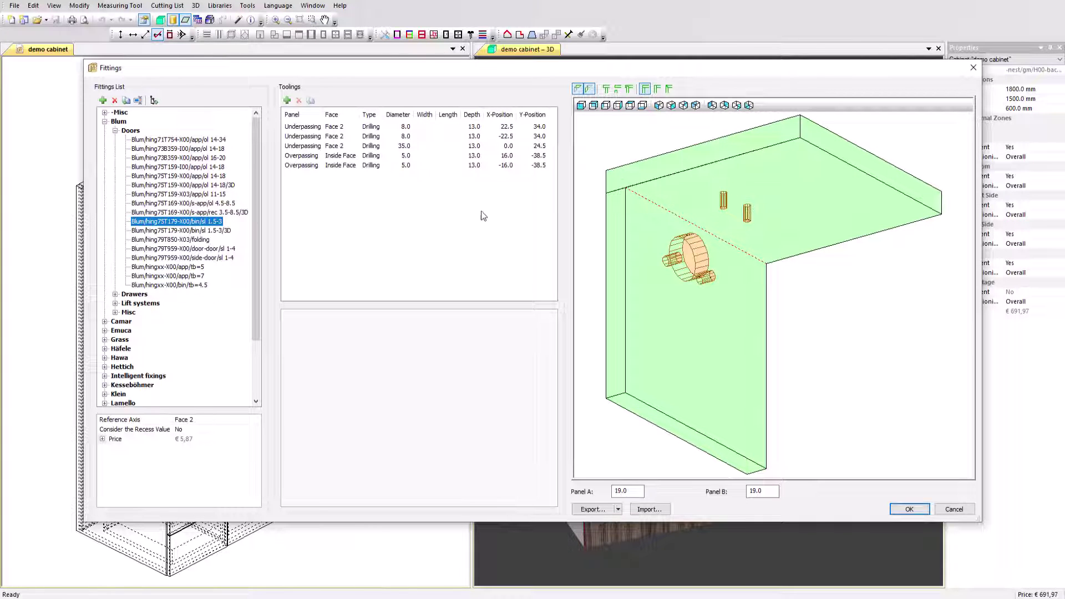
# Examine the selected Blum hinge from another angle with different panel junction arrangements, then close the fittings library.
pyautogui.moveTo(611, 183); pyautogui.dragTo(636, 185)
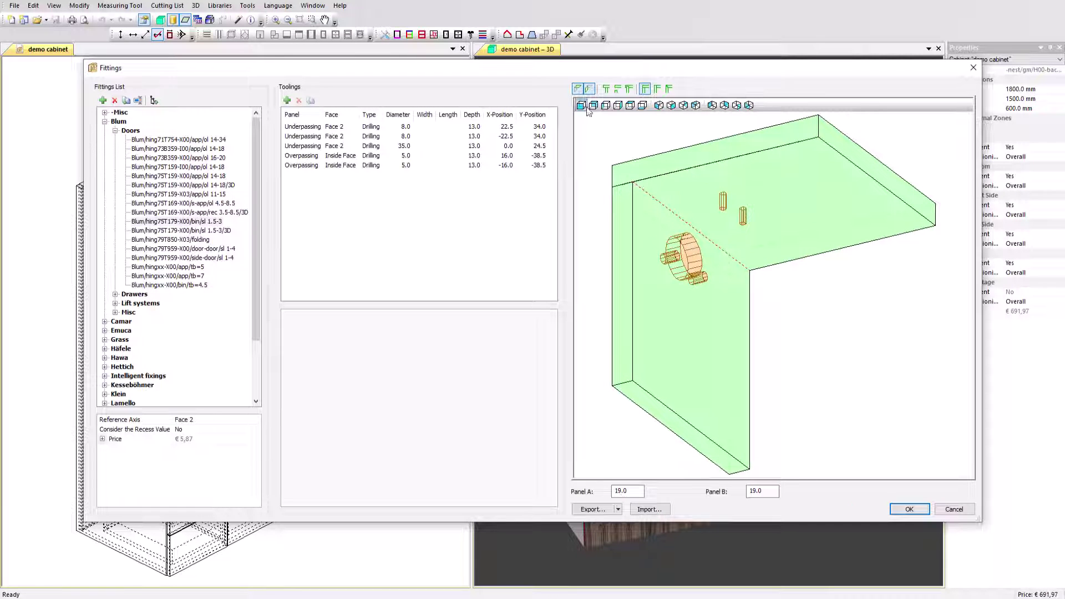
pyautogui.click(606, 89)
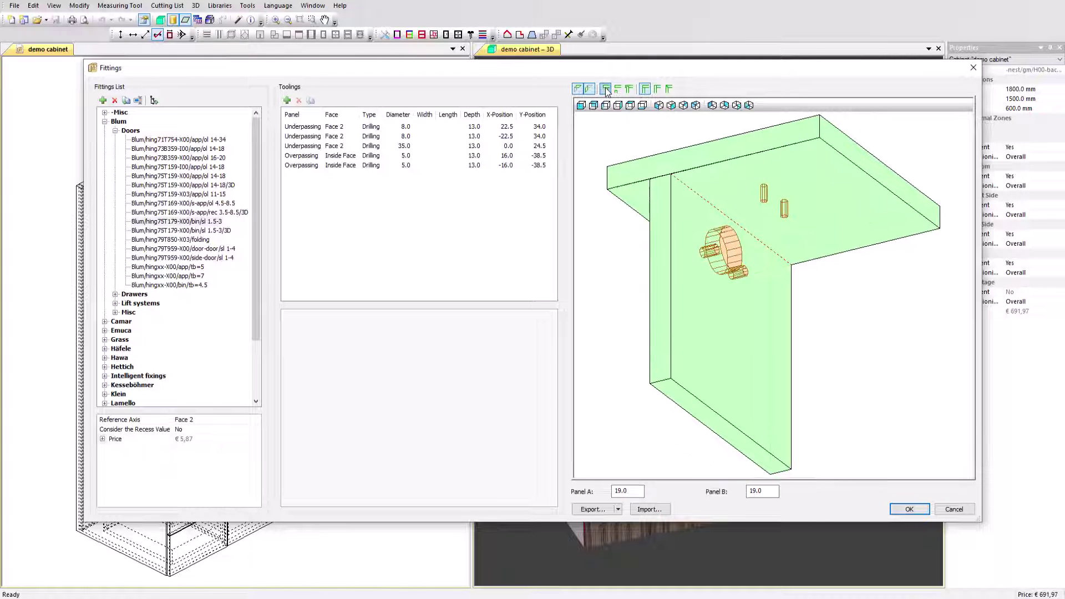
pyautogui.click(618, 90)
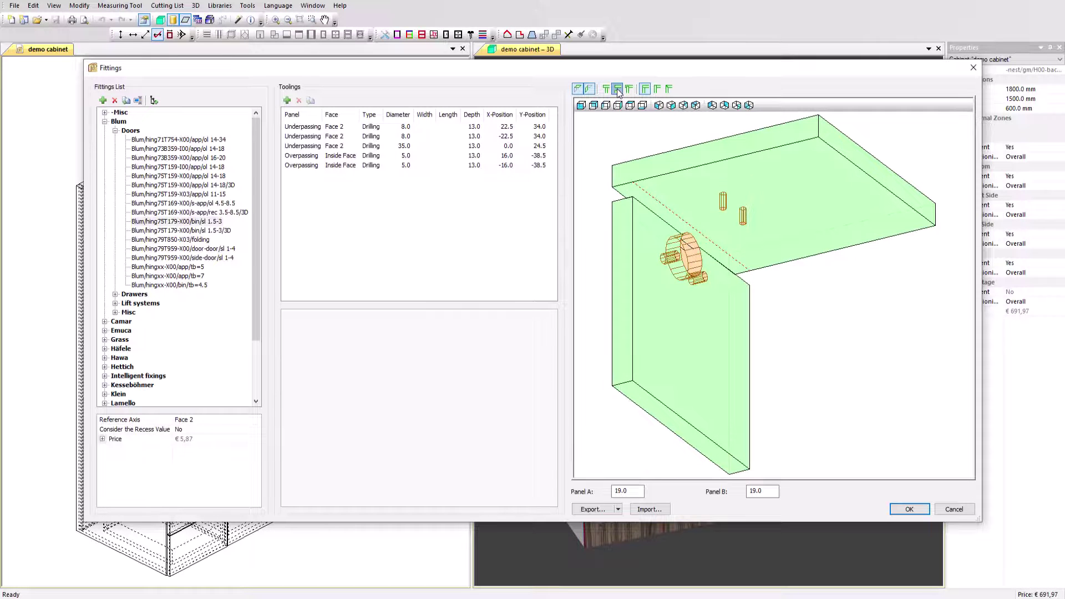
pyautogui.click(618, 93)
pyautogui.press('Escape')
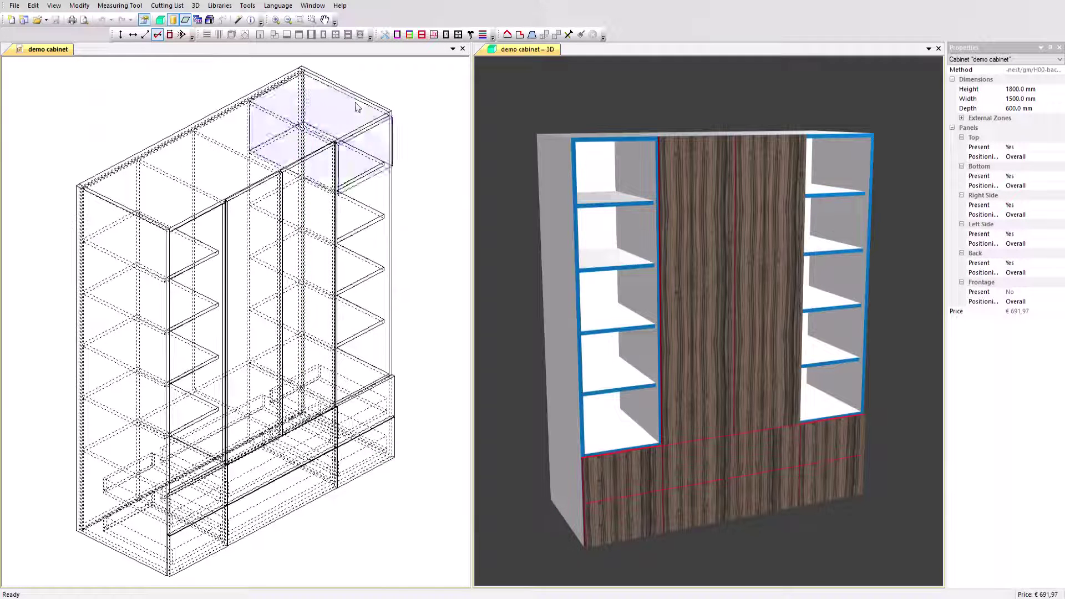
# Inspect the horizontal handle Handle-hor/010/h-150 from different angles in the single panel fittings library.
pyautogui.click(224, 11)
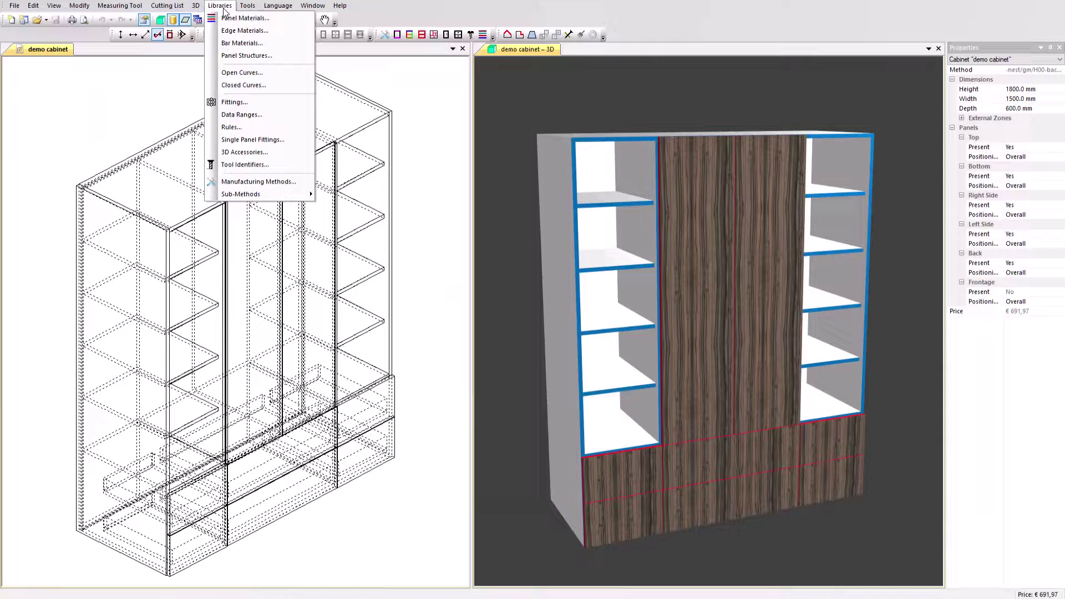
pyautogui.click(244, 141)
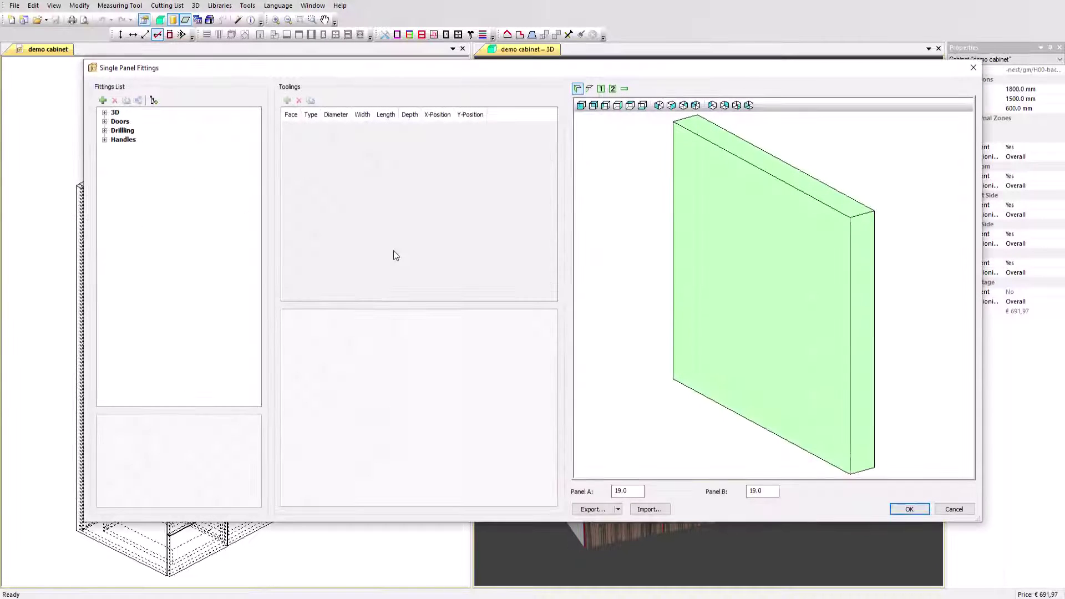
pyautogui.click(104, 113)
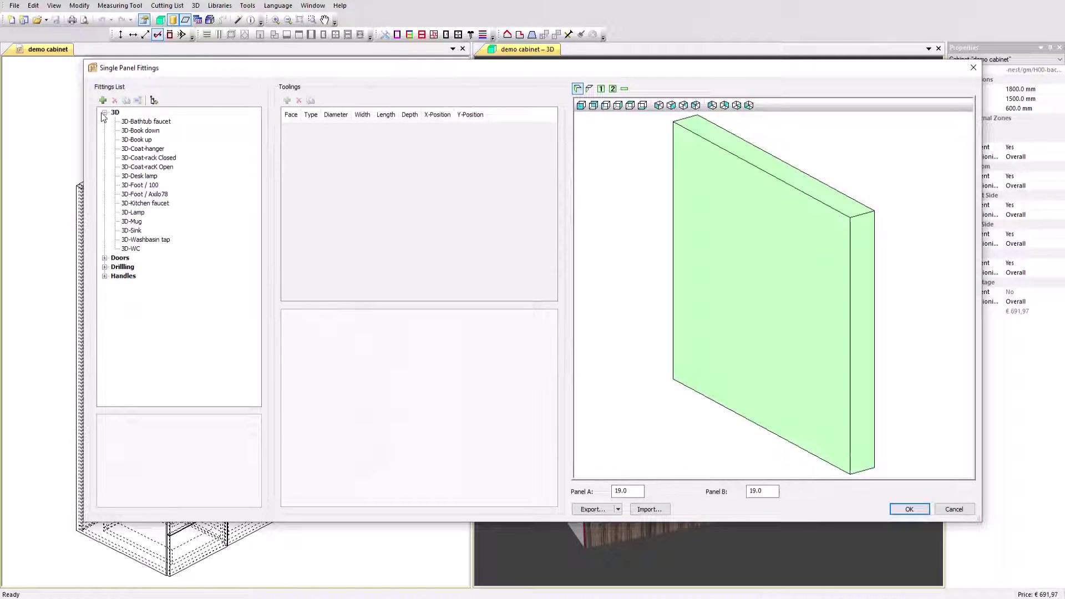
pyautogui.click(104, 275)
pyautogui.click(144, 268)
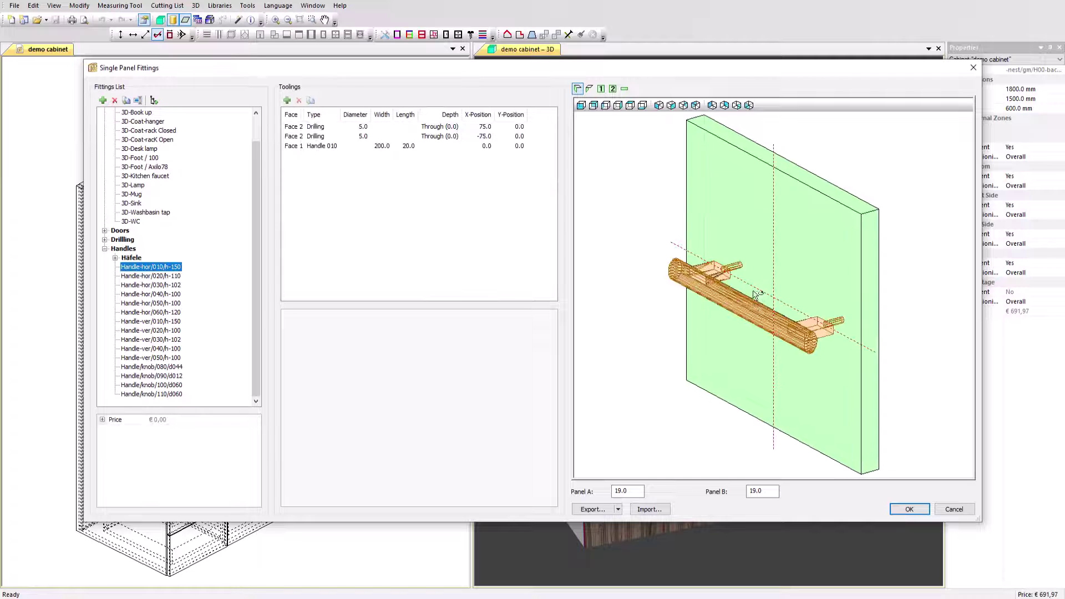
pyautogui.moveTo(756, 293); pyautogui.dragTo(757, 235)
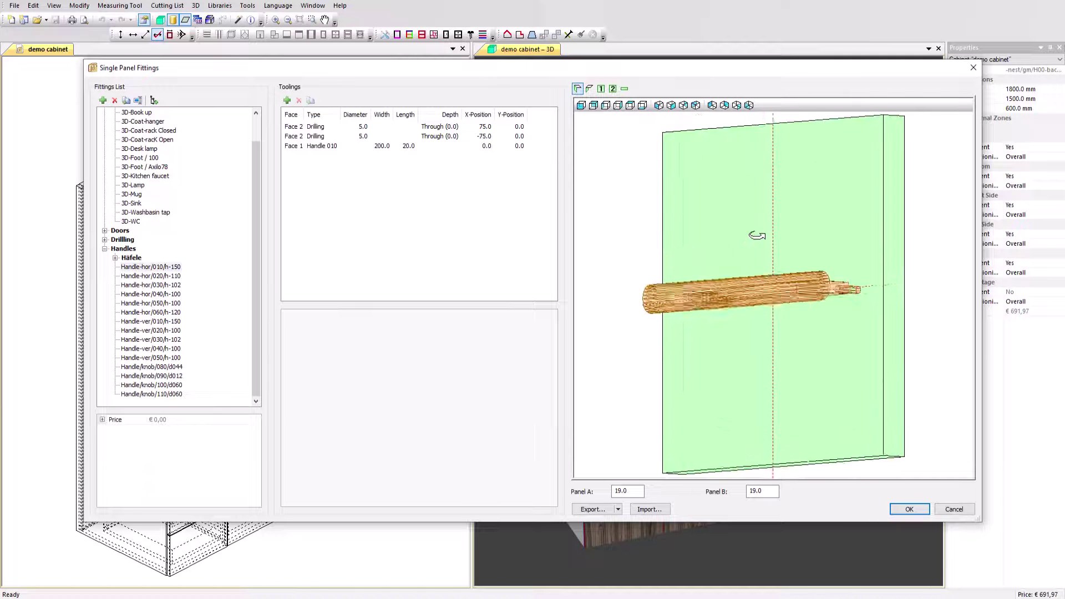
# Preview the 3D-Kitchen faucet single panel fitting in a perspective view, then cancel the library.
pyautogui.click(162, 168)
pyautogui.click(162, 177)
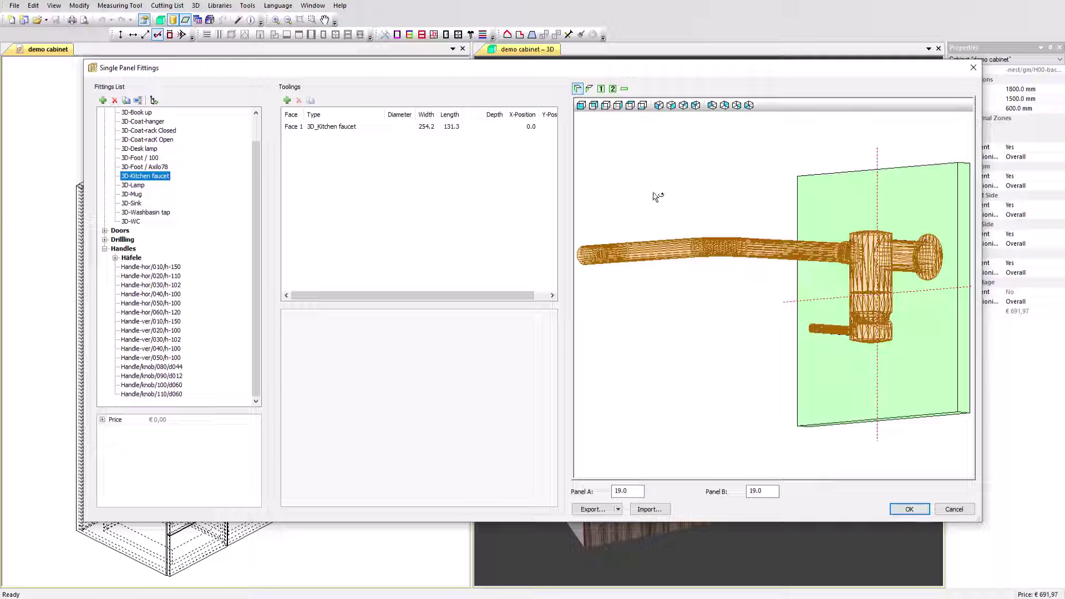
pyautogui.click(658, 105)
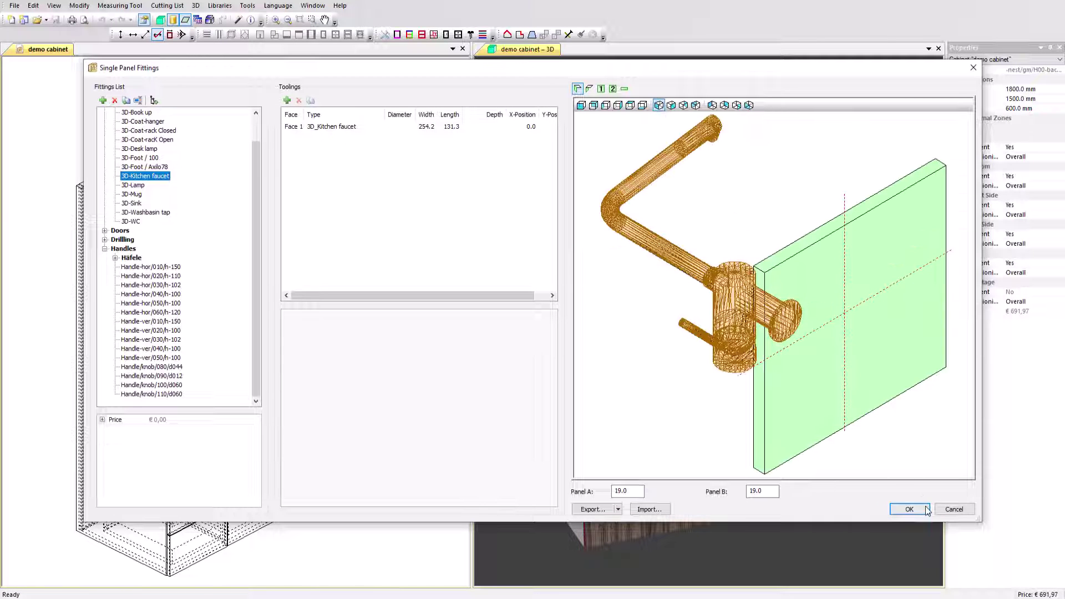
pyautogui.click(953, 509)
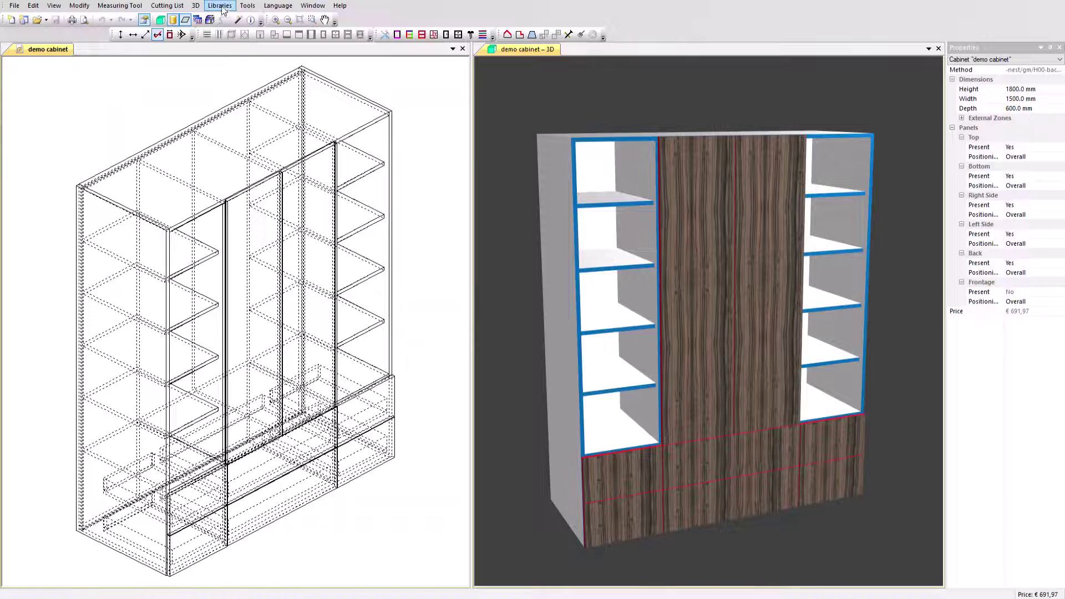
# Review Maximum Distance positioning rules such as 0030-0100/0235-z, 0050-0050/0600-p and 0080-0080/0500-p in the fittings rules library, then cancel it.
pyautogui.click(220, 6)
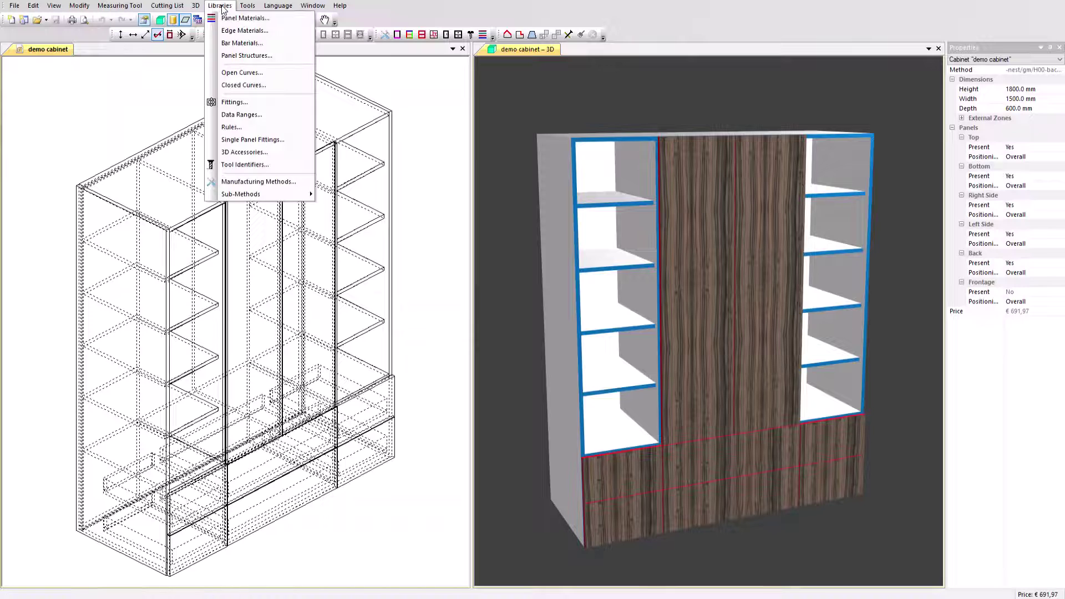
pyautogui.click(231, 127)
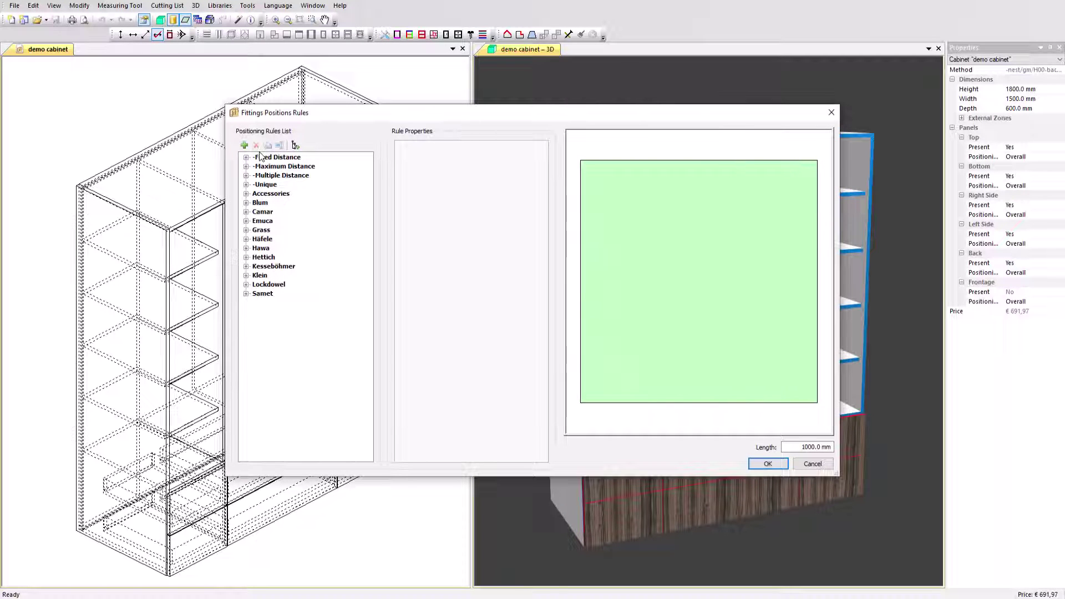
pyautogui.click(246, 166)
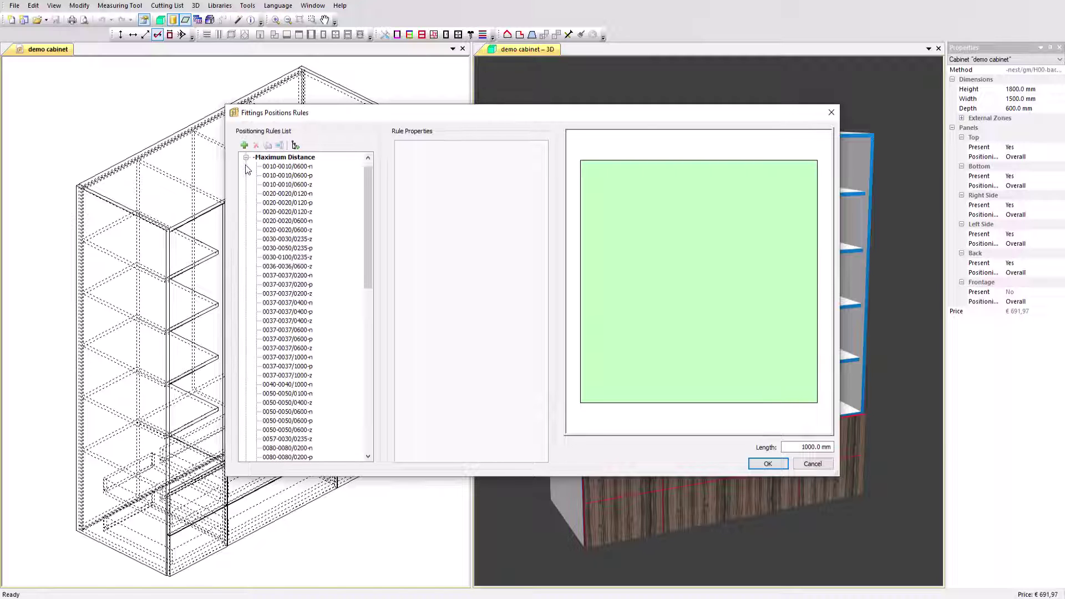
pyautogui.click(287, 258)
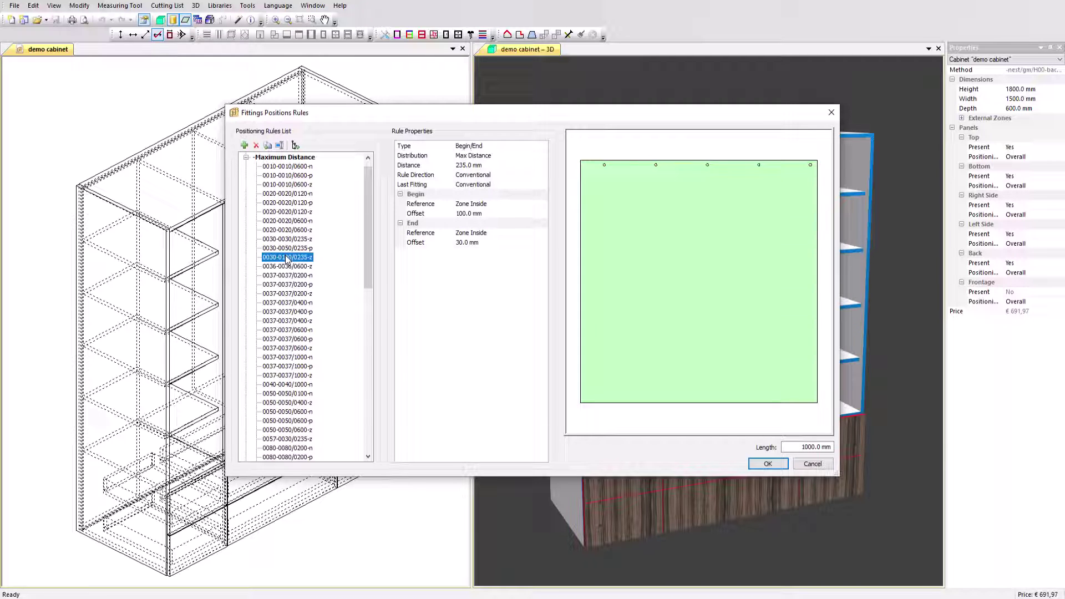
pyautogui.click(287, 323)
pyautogui.click(289, 421)
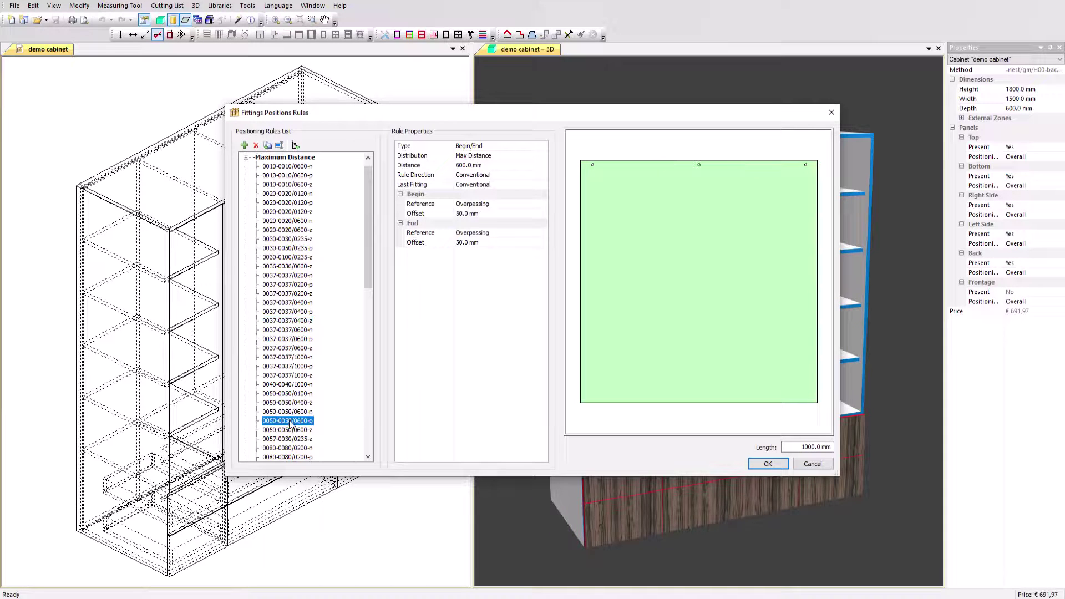
pyautogui.scroll(-3, 303, 308)
pyautogui.click(289, 412)
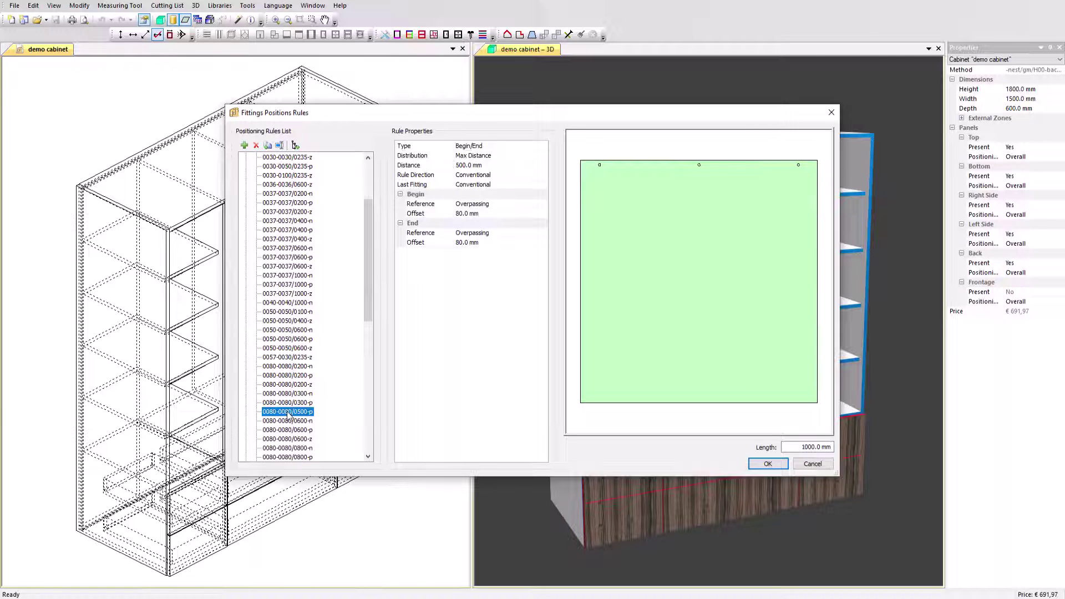
pyautogui.click(804, 465)
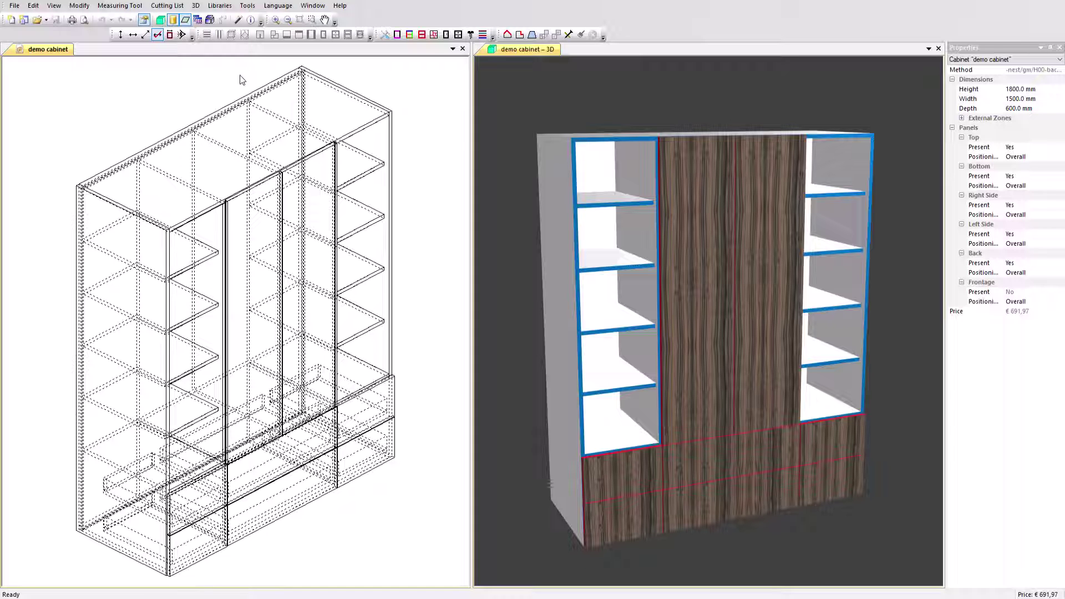
# Open the manufacturing methods and browse the list around the demo cabinet's Nesting method Cabineo-LEGRABOX M.
pyautogui.click(385, 35)
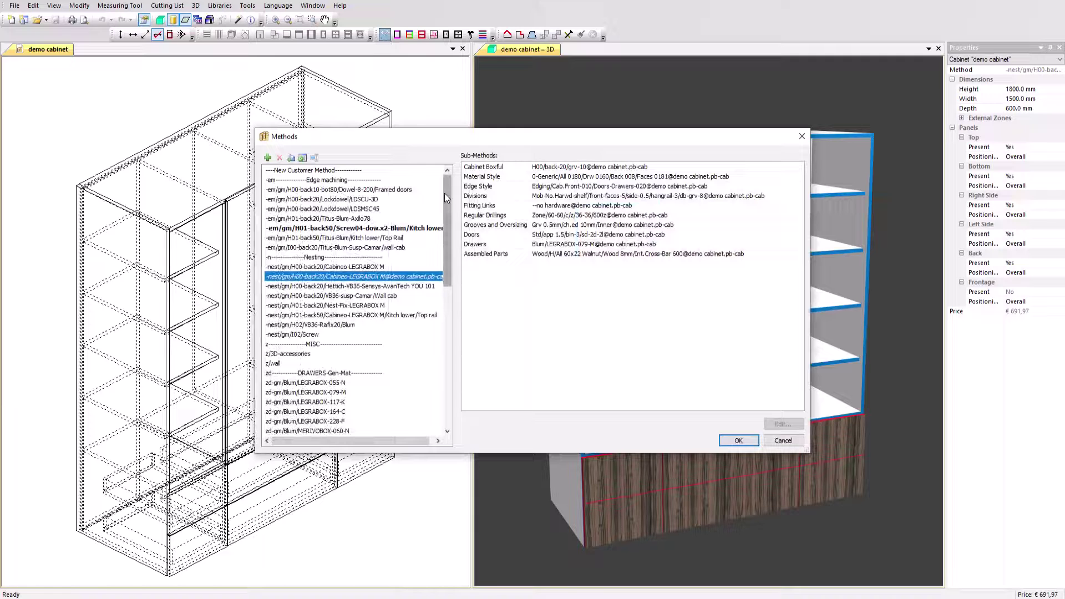
pyautogui.moveTo(444, 193); pyautogui.dragTo(447, 216)
pyautogui.moveTo(444, 270); pyautogui.dragTo(453, 206)
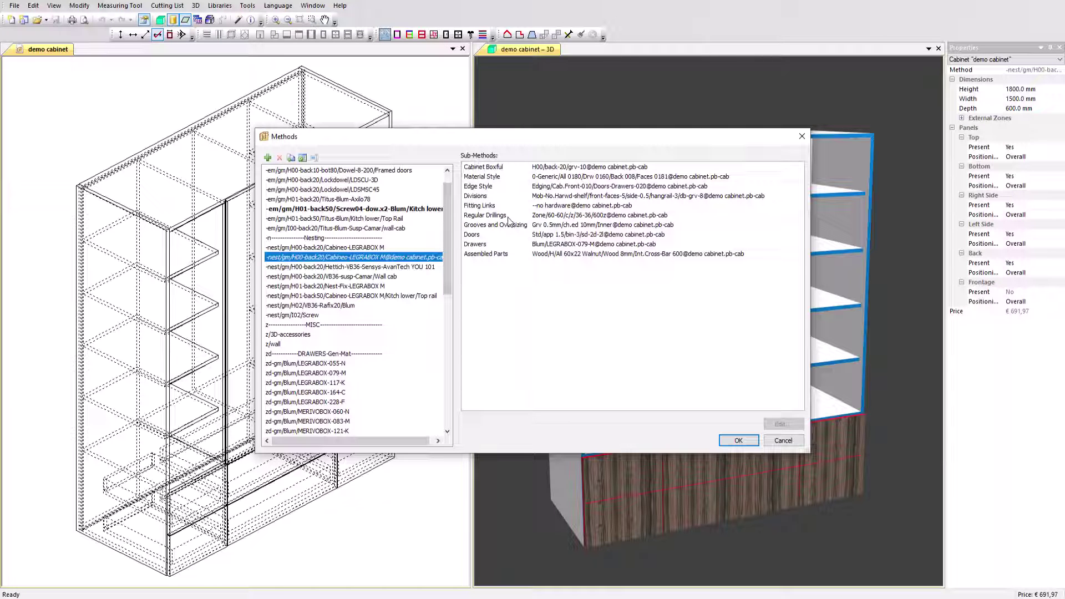
# Preview Cabinet Boxful sub-methods such as H00/bot-60, H00/bot-80, H00/grv-12 and H01/back-20/grv-10, then close the sub-method editor.
pyautogui.click(503, 168)
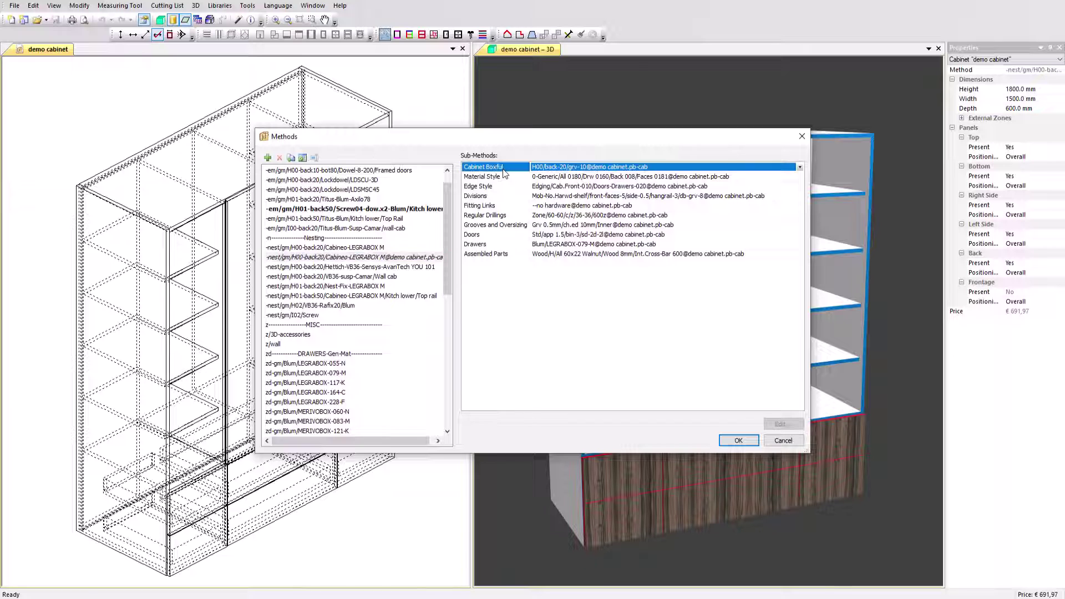
pyautogui.click(780, 423)
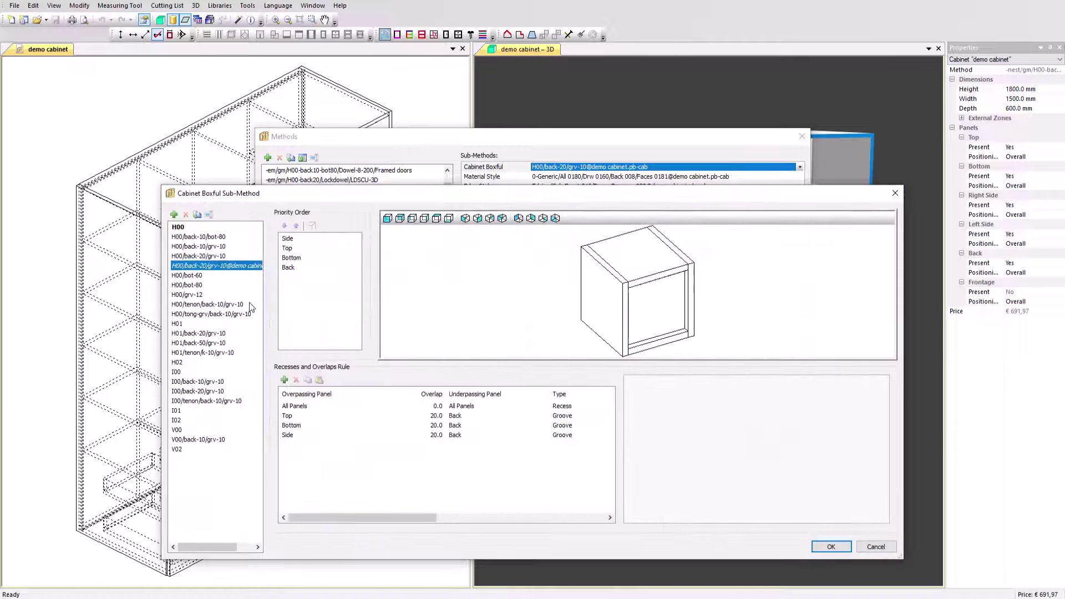
pyautogui.click(201, 276)
pyautogui.click(199, 285)
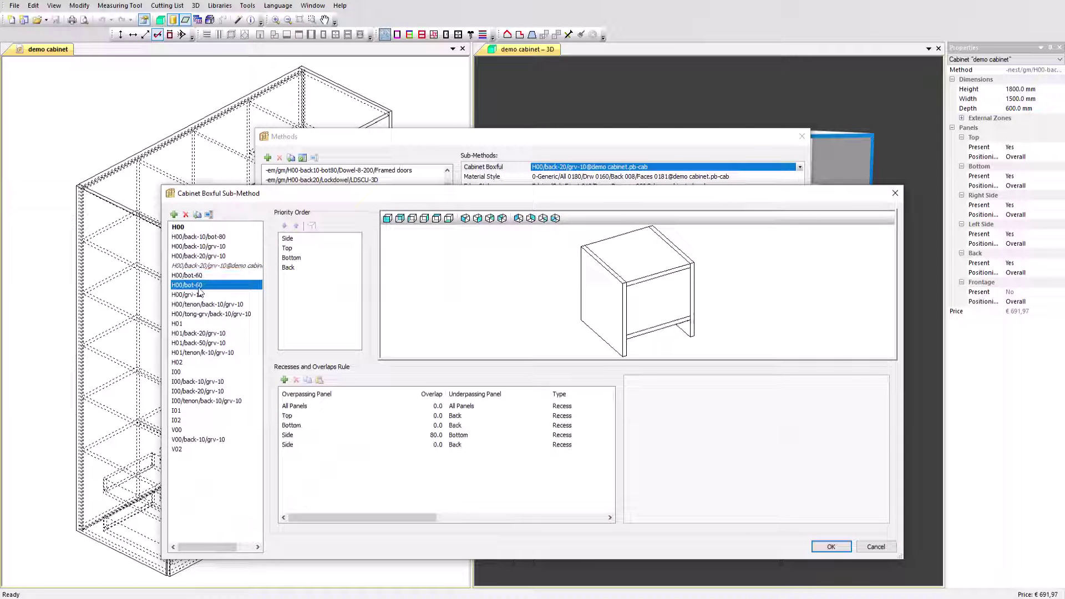
pyautogui.click(197, 295)
pyautogui.click(196, 333)
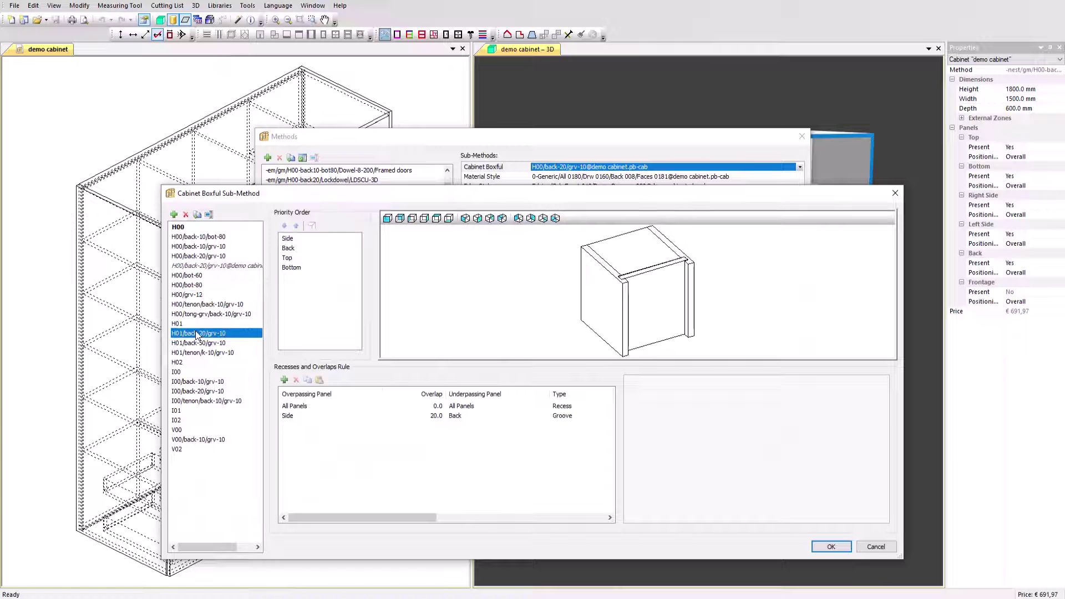
pyautogui.click(831, 546)
# Examine the reference axis and structure settings of the Material Style sub-method, then cancel it.
pyautogui.click(504, 178)
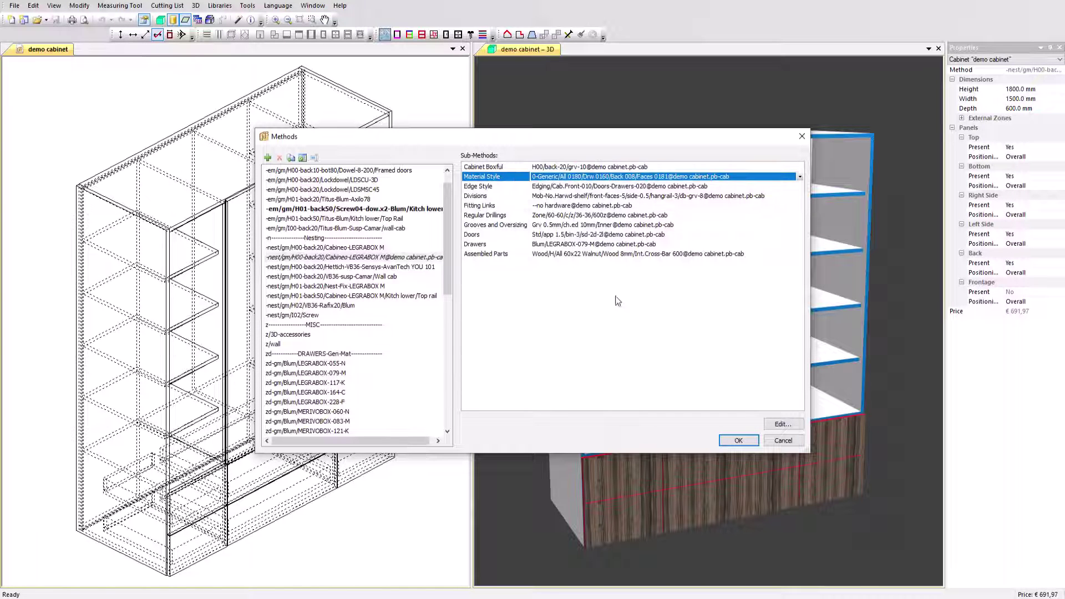
pyautogui.click(780, 425)
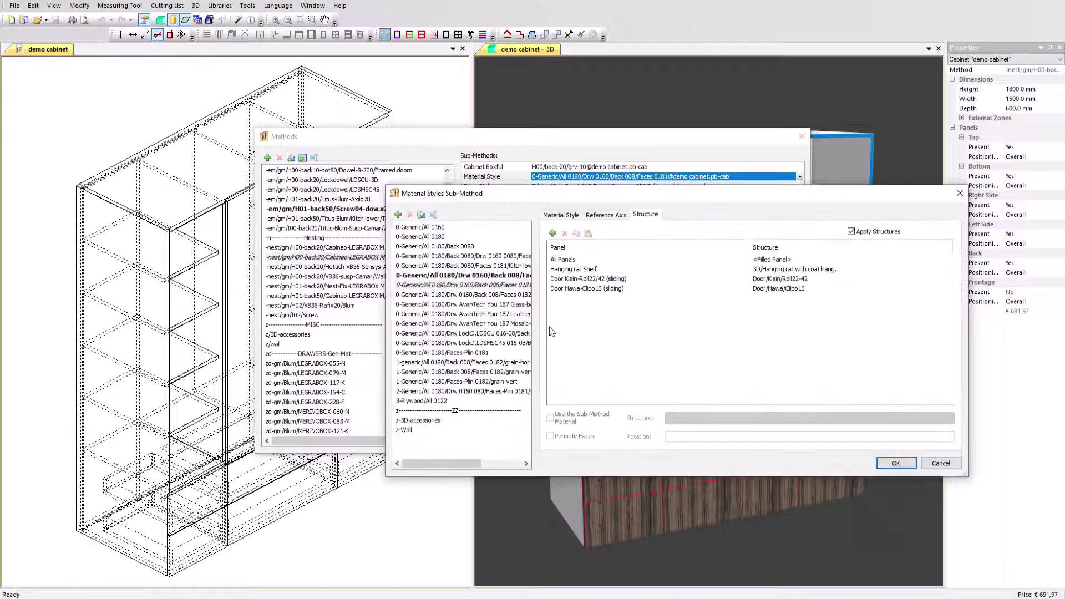
pyautogui.click(595, 218)
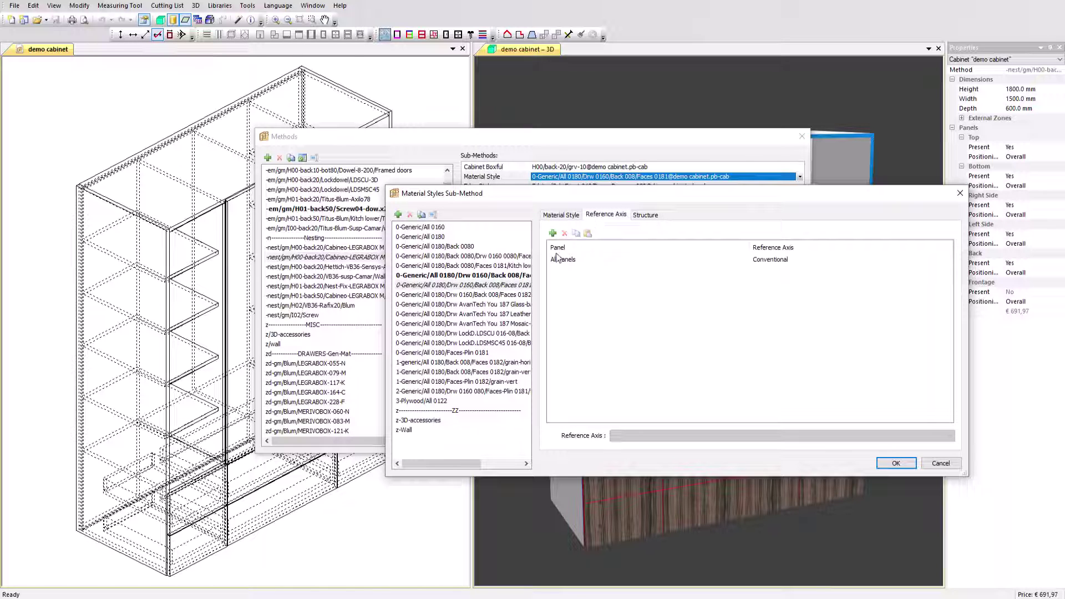
pyautogui.click(645, 216)
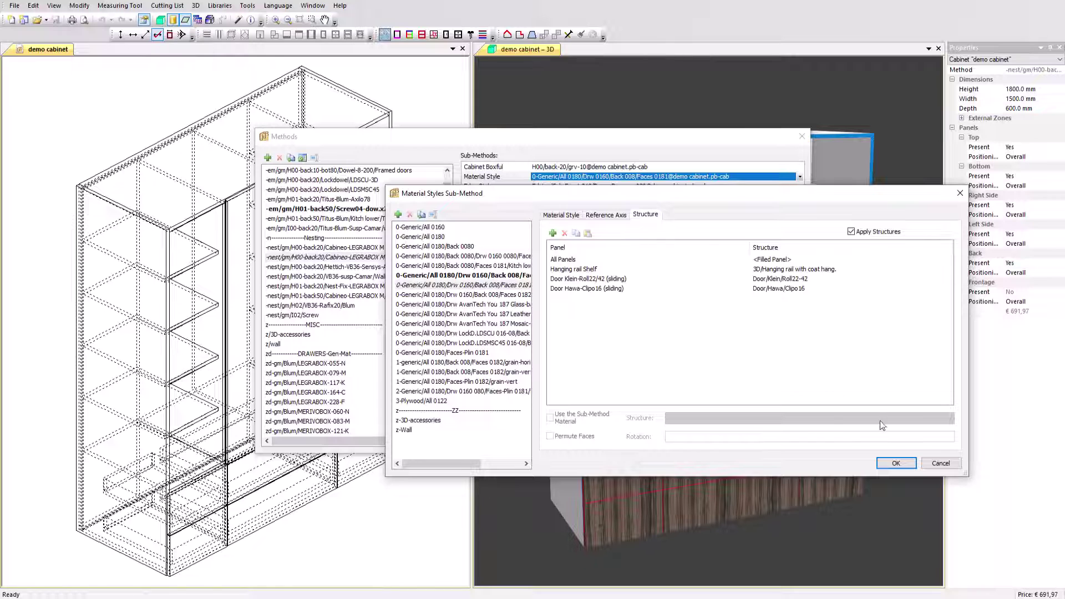
pyautogui.click(937, 462)
# Review the edging rules of the Edge Style sub-method and the recess and groove rules of the Divisions sub-method, cancelling each.
pyautogui.click(505, 188)
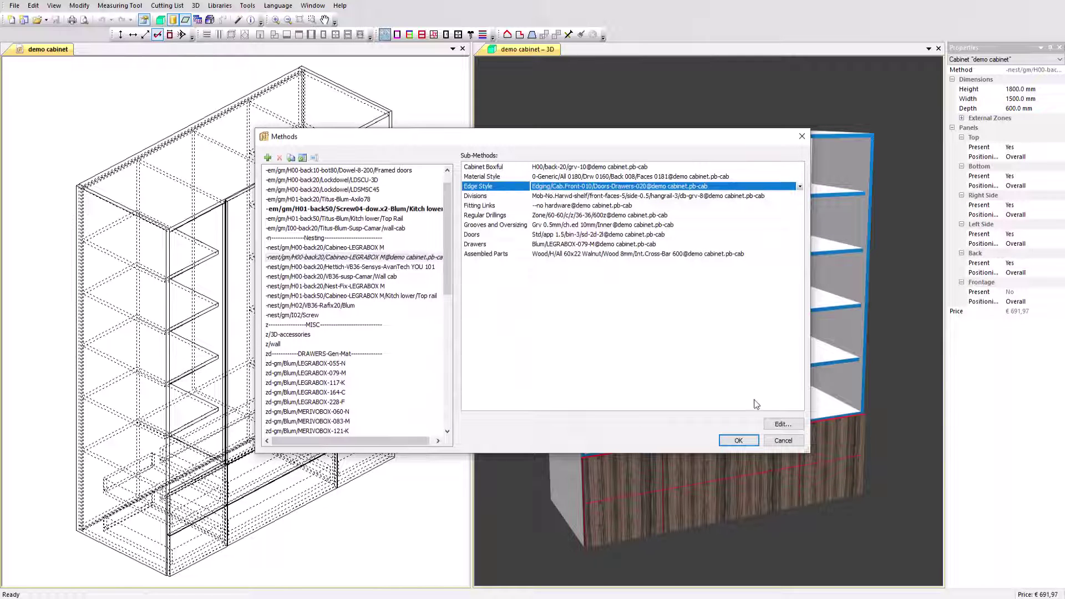
pyautogui.click(783, 424)
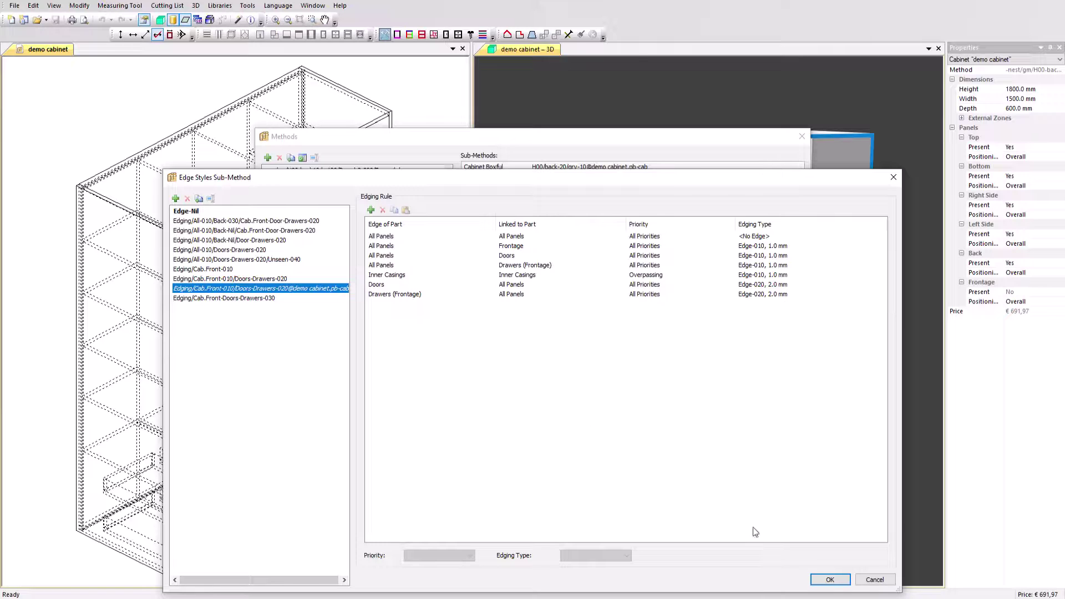
pyautogui.click(875, 580)
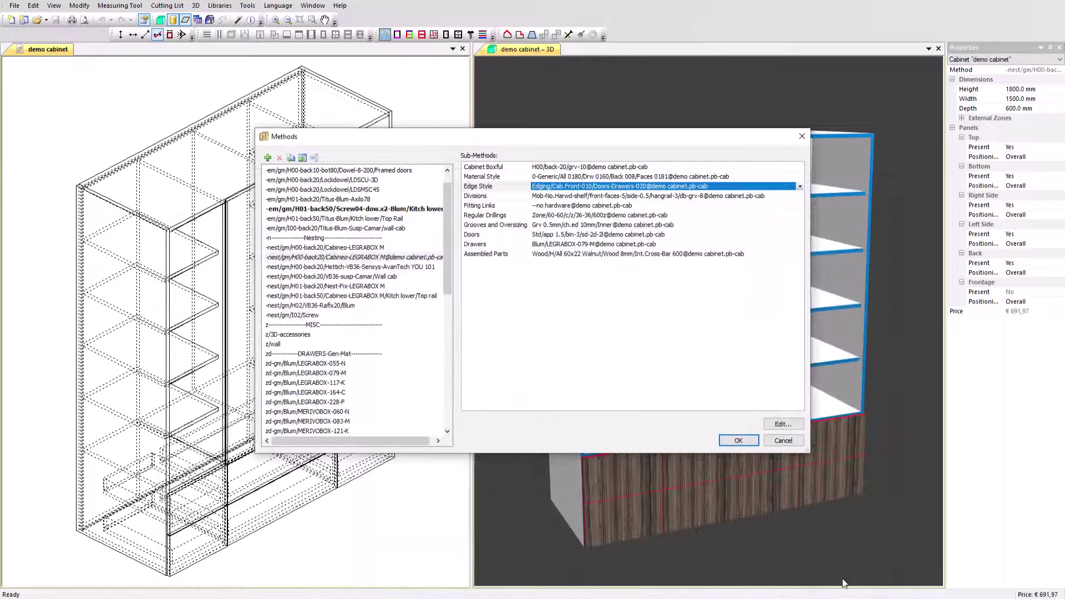
pyautogui.click(530, 196)
pyautogui.click(791, 427)
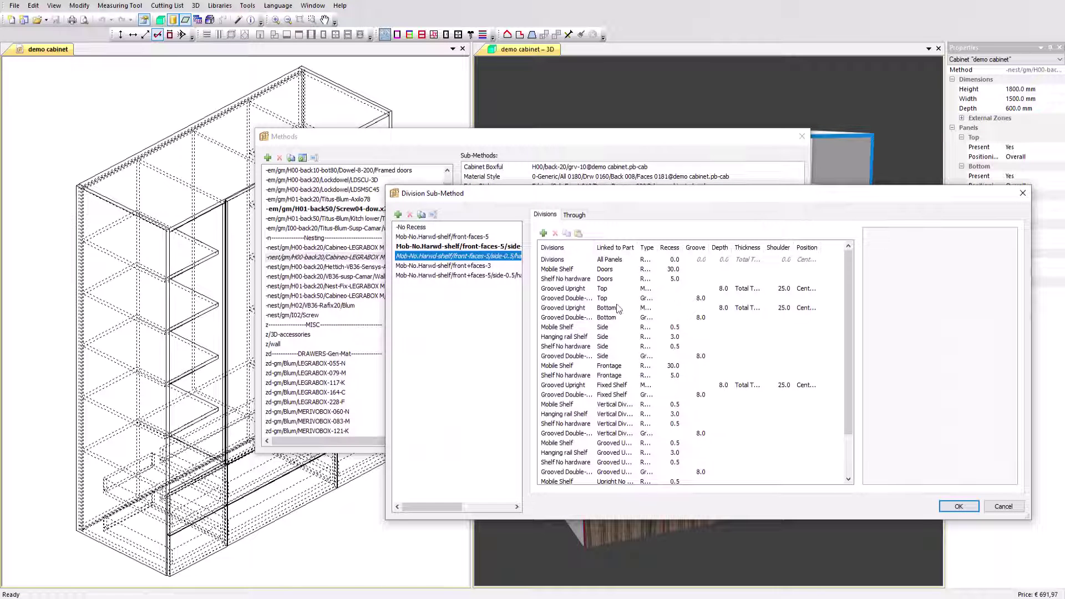
pyautogui.click(1003, 507)
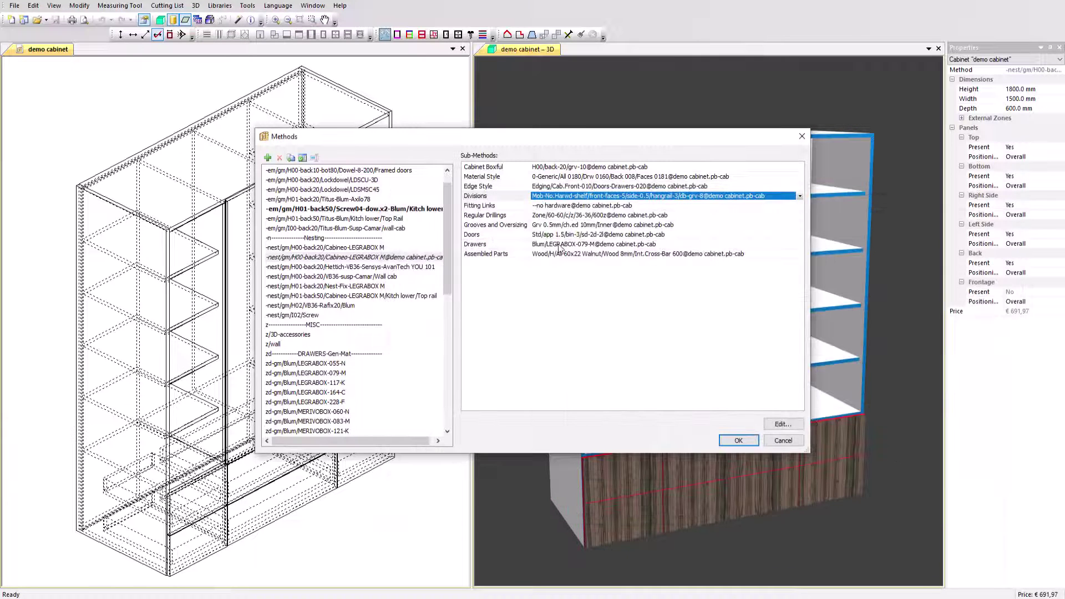
# Review the fitting rules of -nest/Cabineo 3D/Blum-LEGRABOX M/Top rail in the Fitting Links sub-method, then cancel it.
pyautogui.click(524, 207)
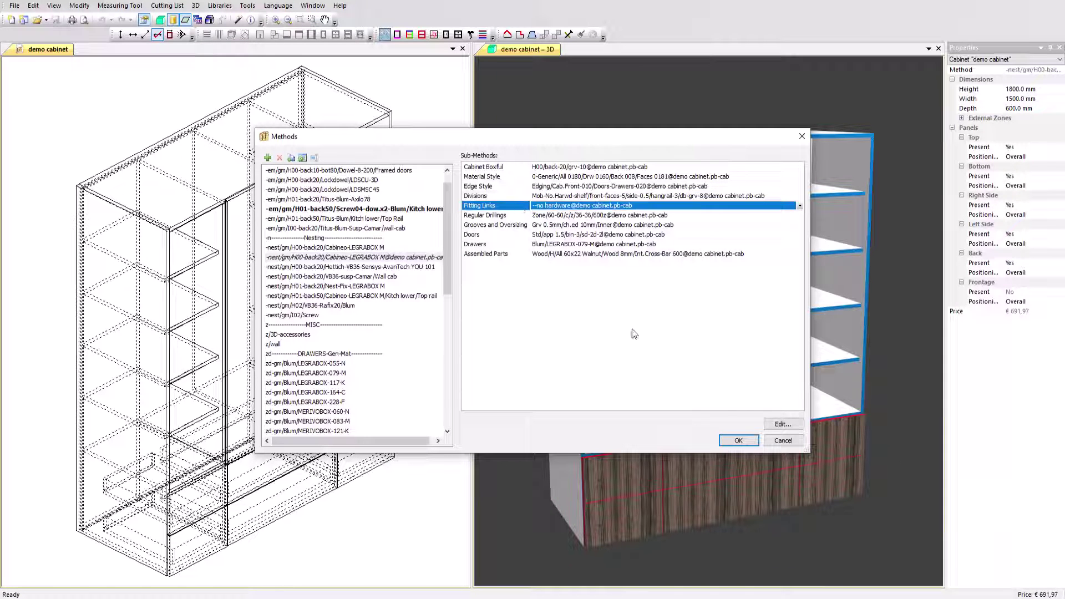
pyautogui.click(773, 425)
pyautogui.click(230, 244)
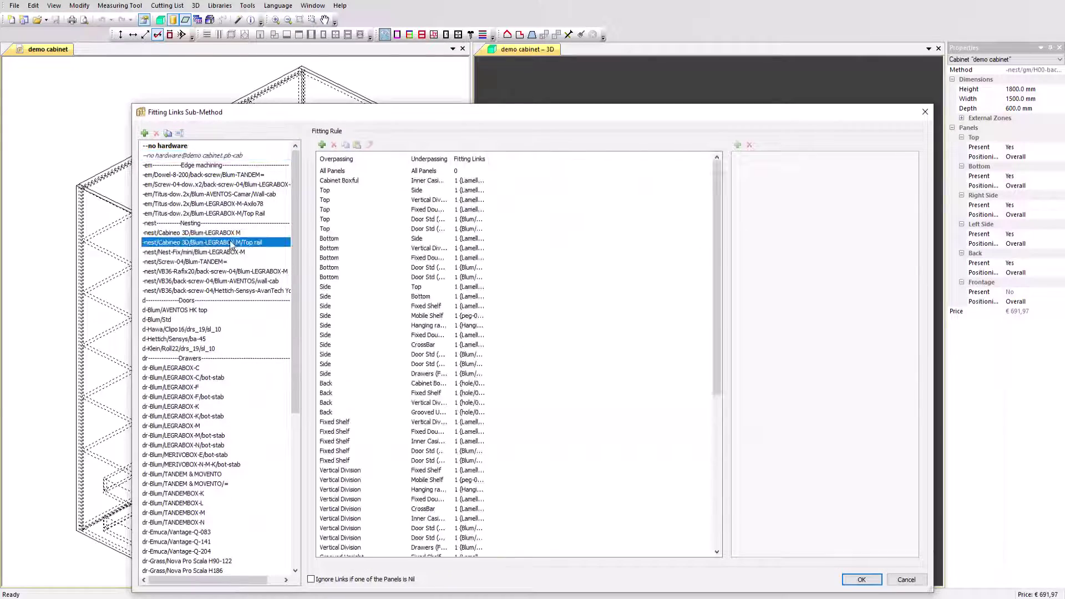
pyautogui.scroll(-5, 519, 355)
pyautogui.click(904, 580)
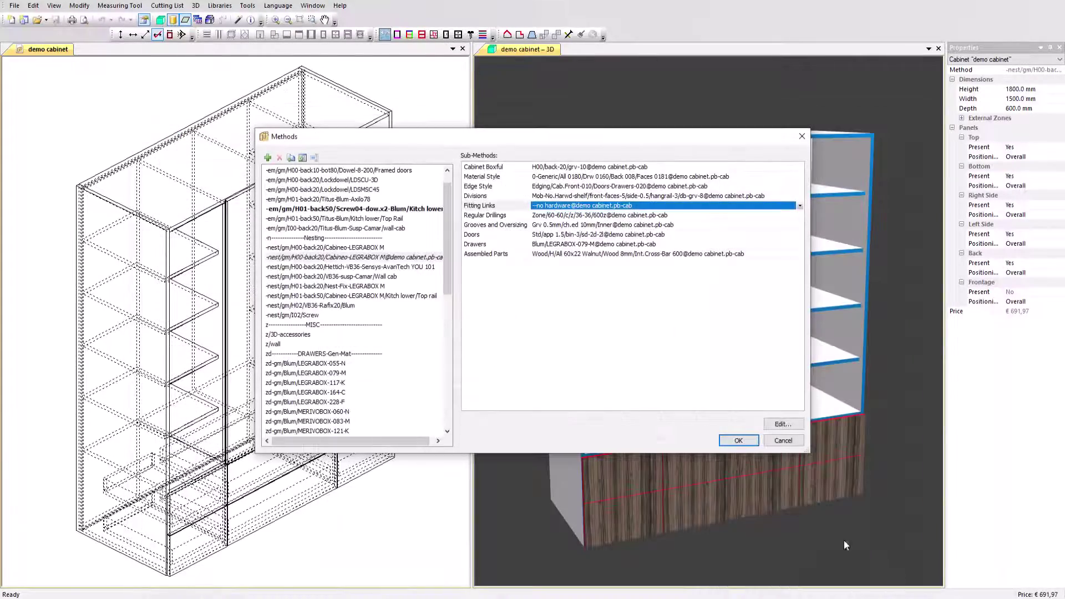
# Compare the Regular Drillings sub-methods Glob/60-60/b/z/37-37/600z and Zone/60-60/c/z/36-36/600z and review their drilling parameters, then cancel.
pyautogui.click(497, 217)
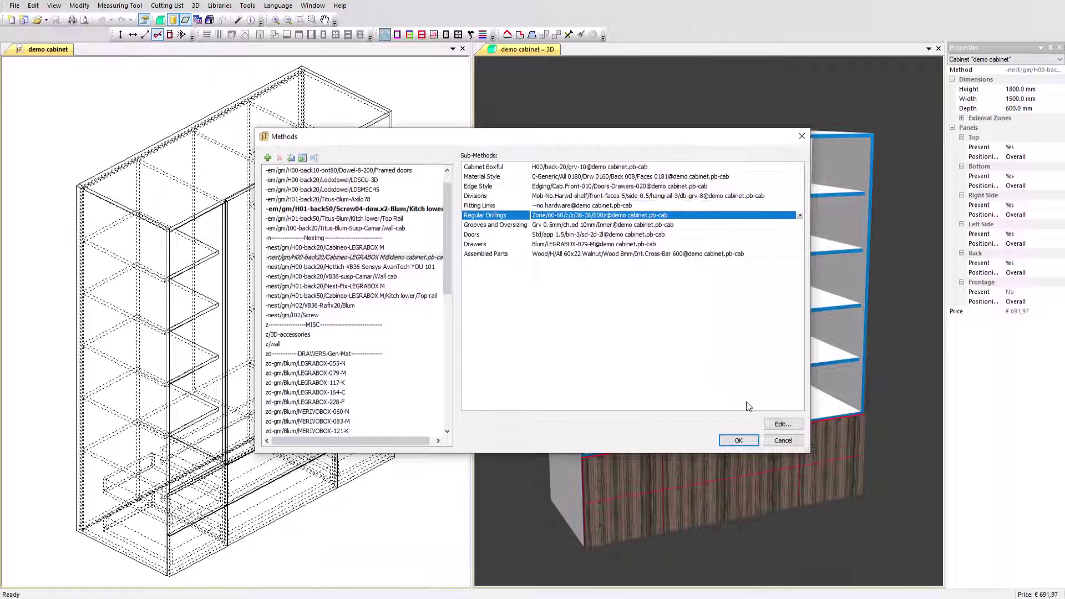
pyautogui.click(772, 425)
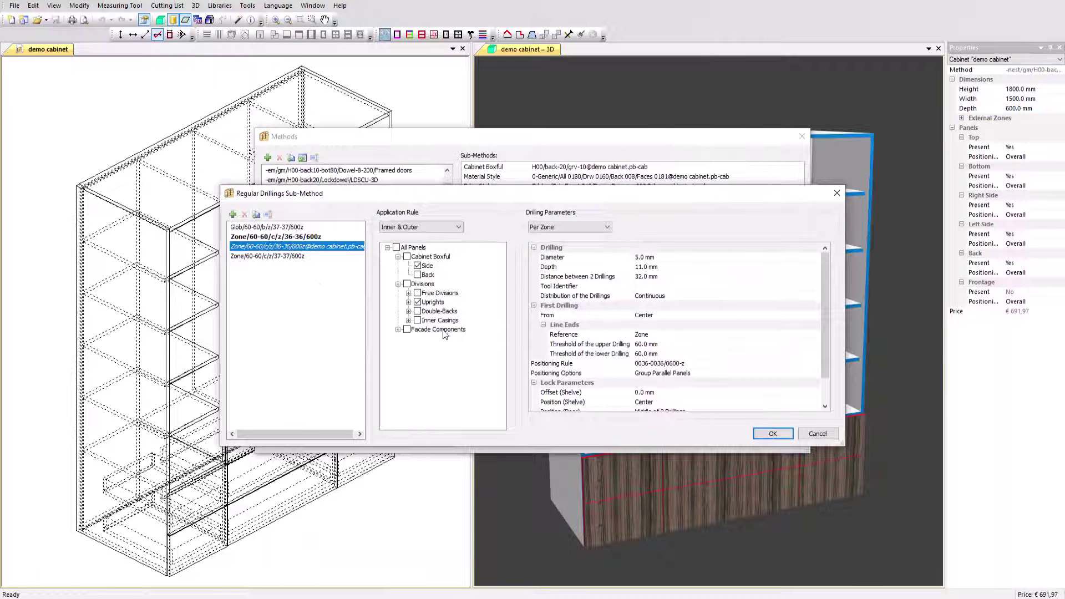
pyautogui.click(258, 227)
pyautogui.click(259, 238)
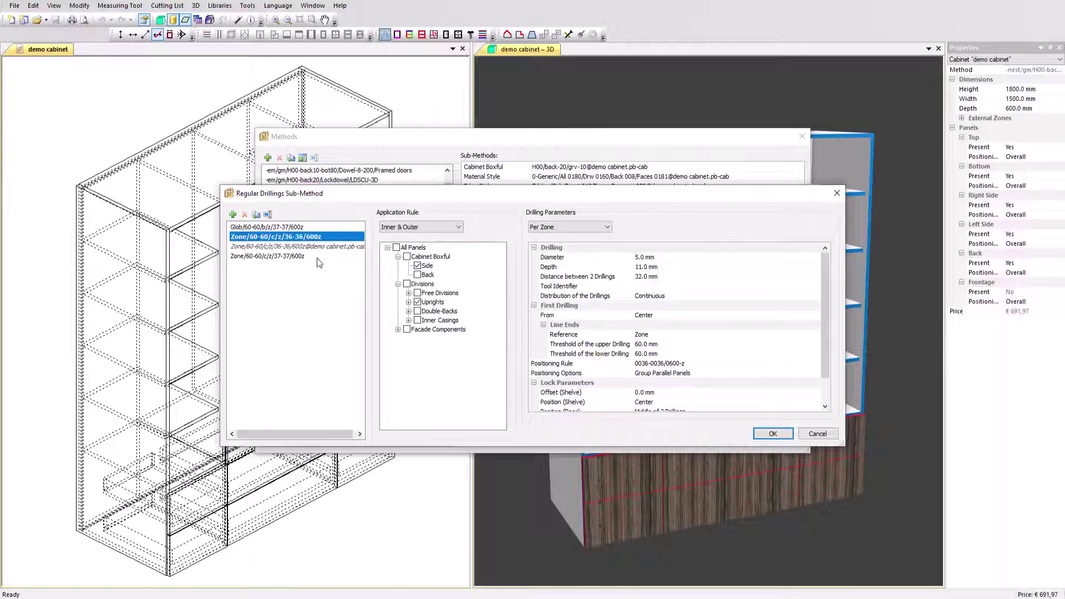
pyautogui.moveTo(826, 317); pyautogui.dragTo(827, 334)
pyautogui.click(815, 434)
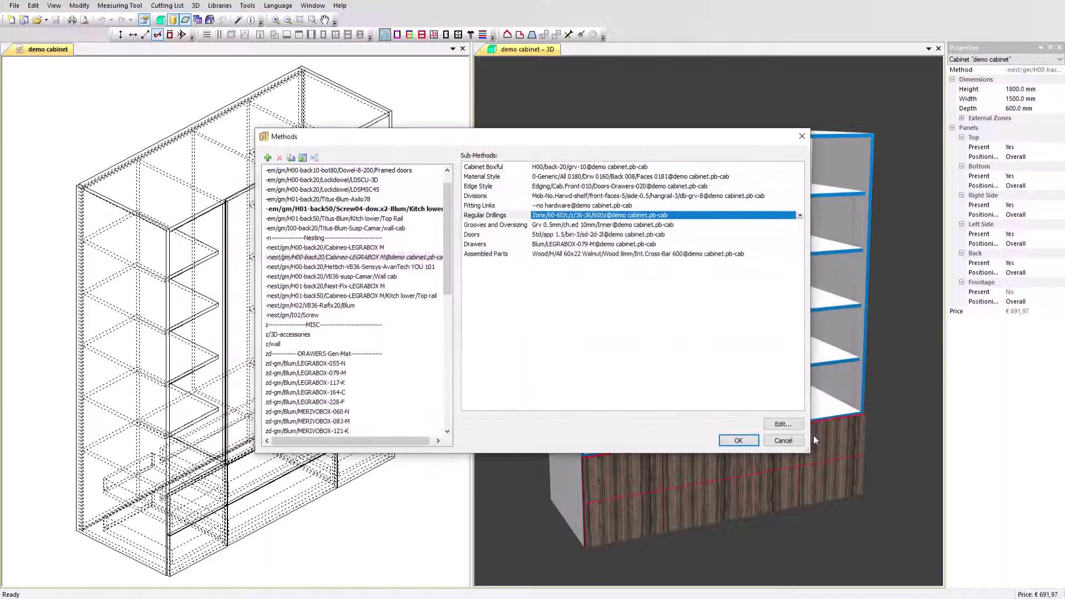
# Review the oversizing and groove slack settings, and the slack settings of the Doors sub-method, cancelling each.
pyautogui.click(516, 226)
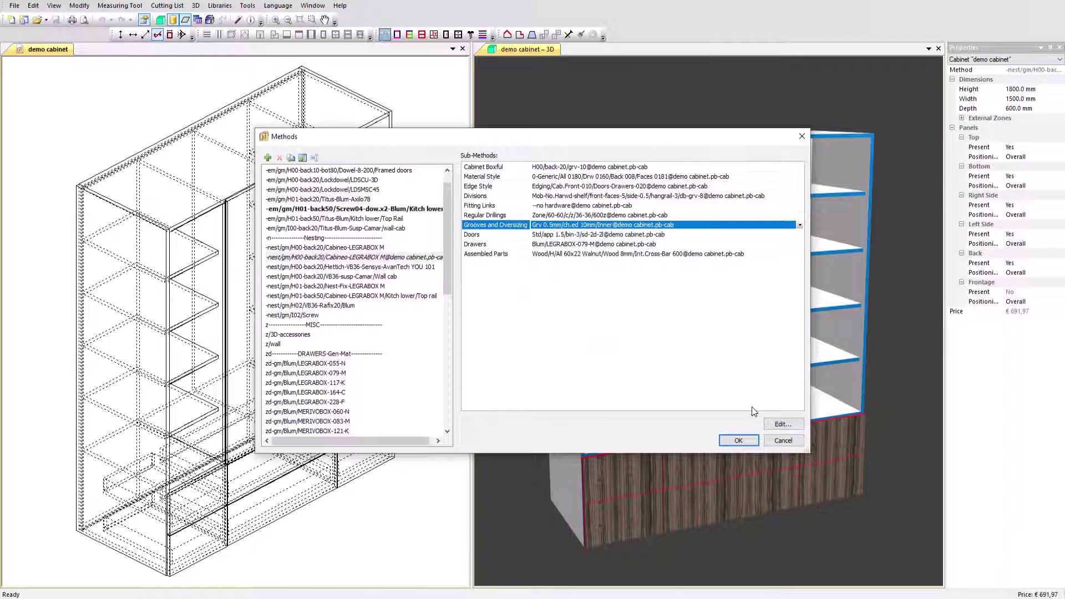
pyautogui.click(779, 424)
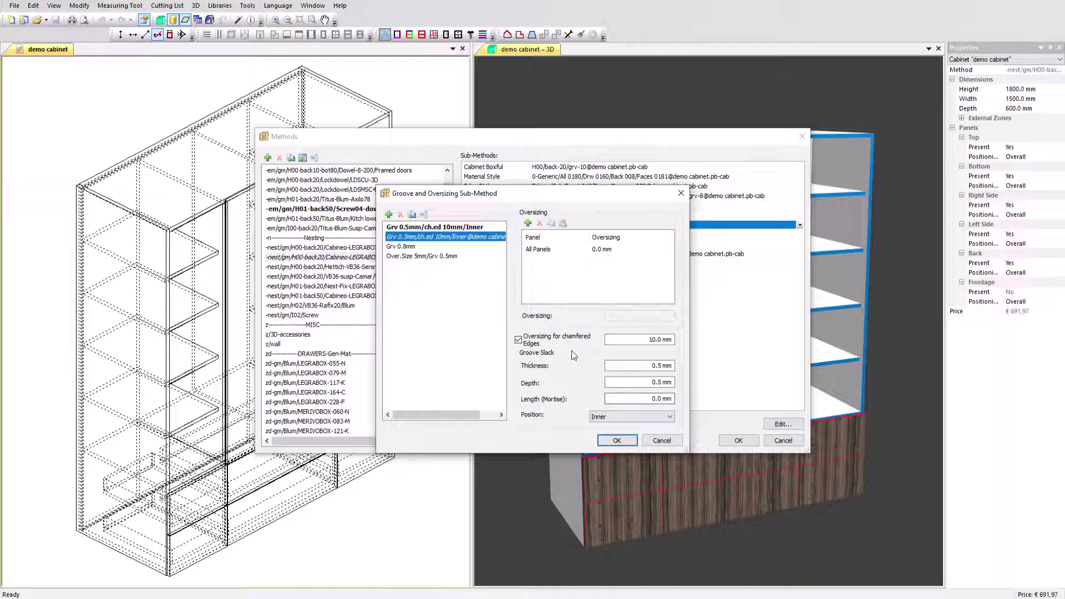
pyautogui.click(662, 440)
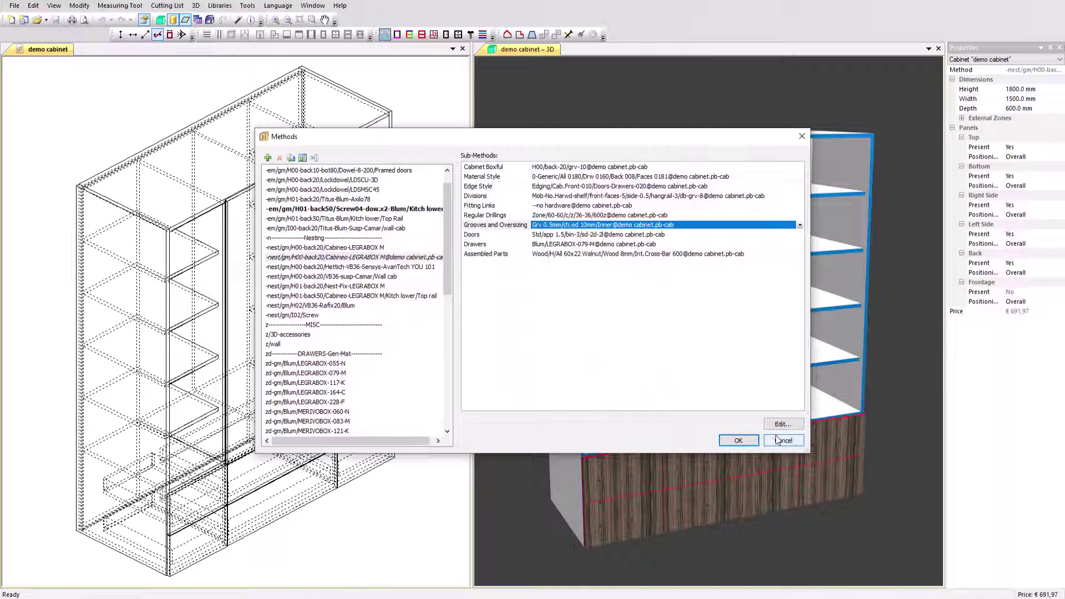
pyautogui.click(524, 235)
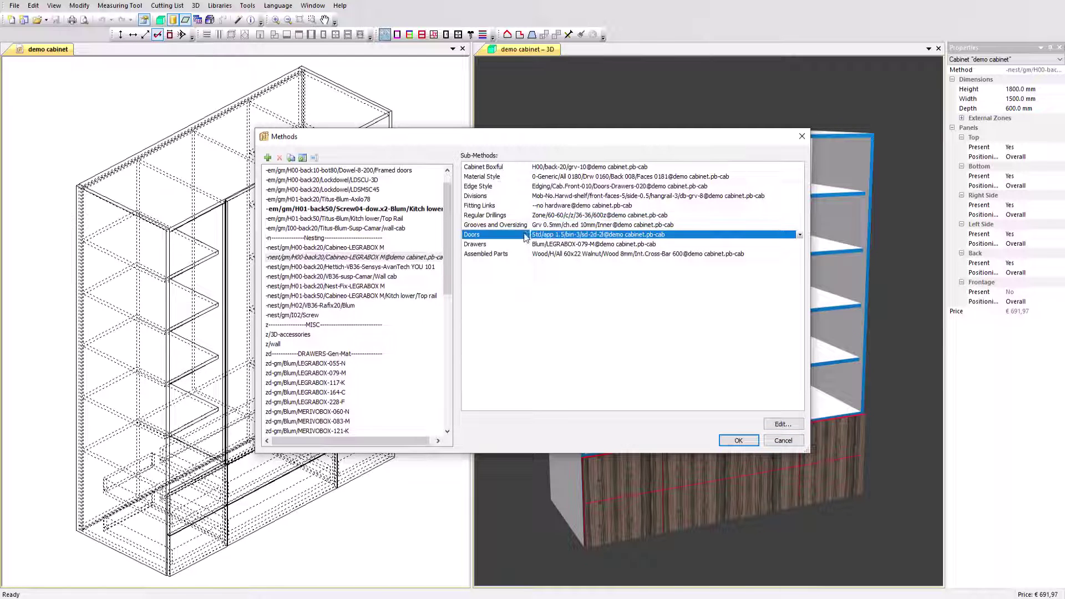
pyautogui.click(781, 423)
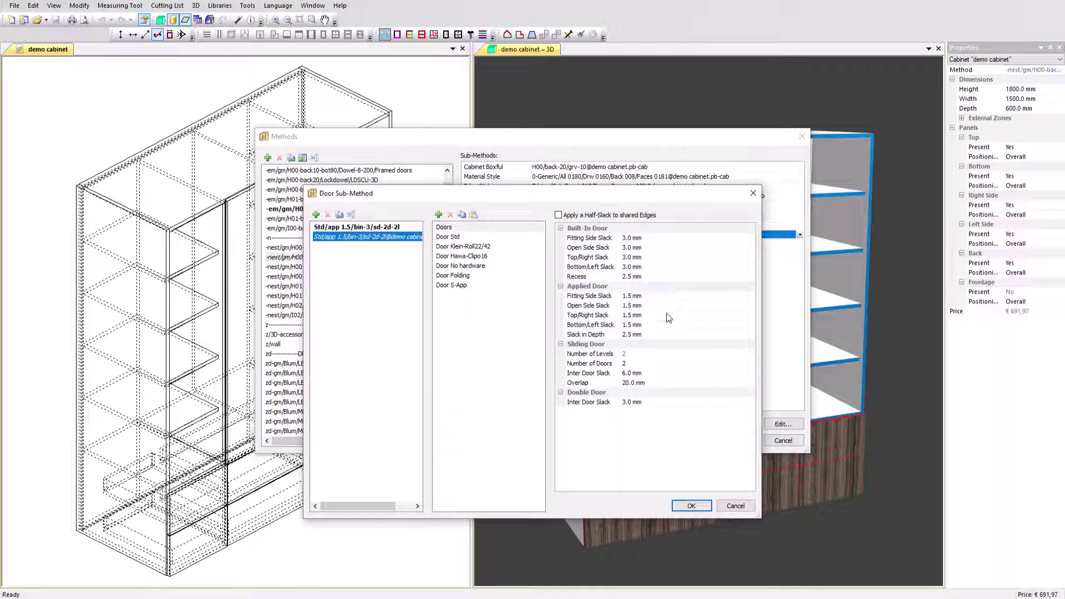
pyautogui.click(735, 506)
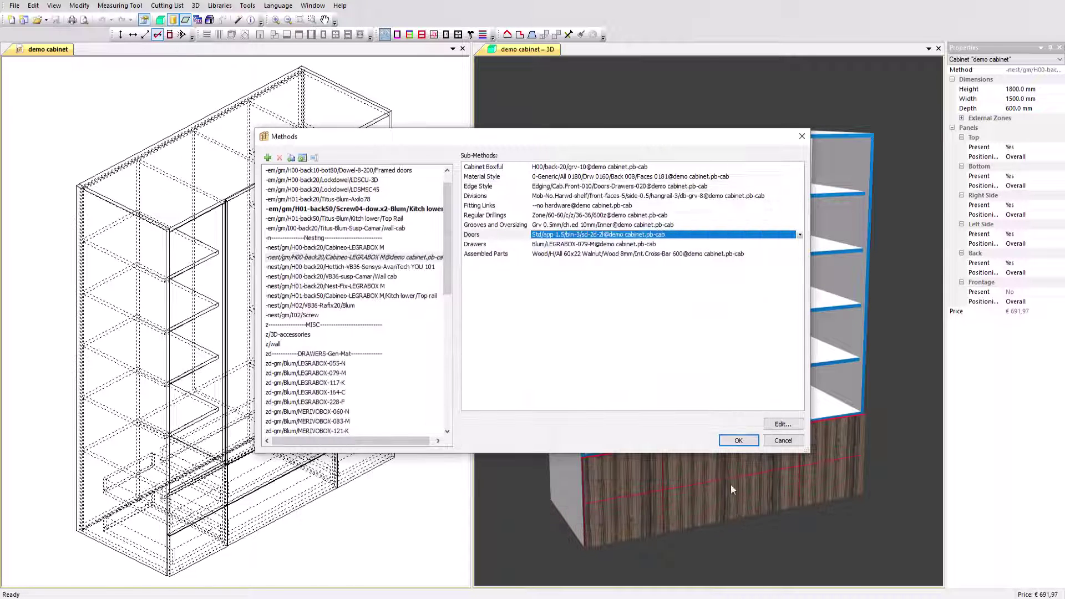
# Examine the Blum/LEGRABOX-079-M Drawers sub-method and its drawer assembly preview from another angle, then cancel both.
pyautogui.click(525, 245)
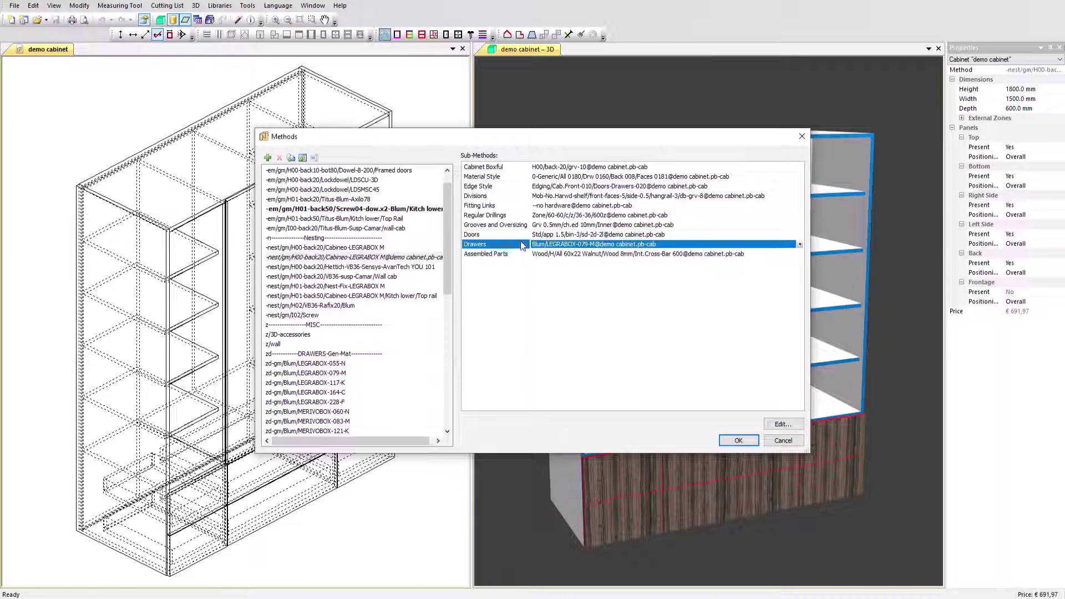
pyautogui.click(780, 425)
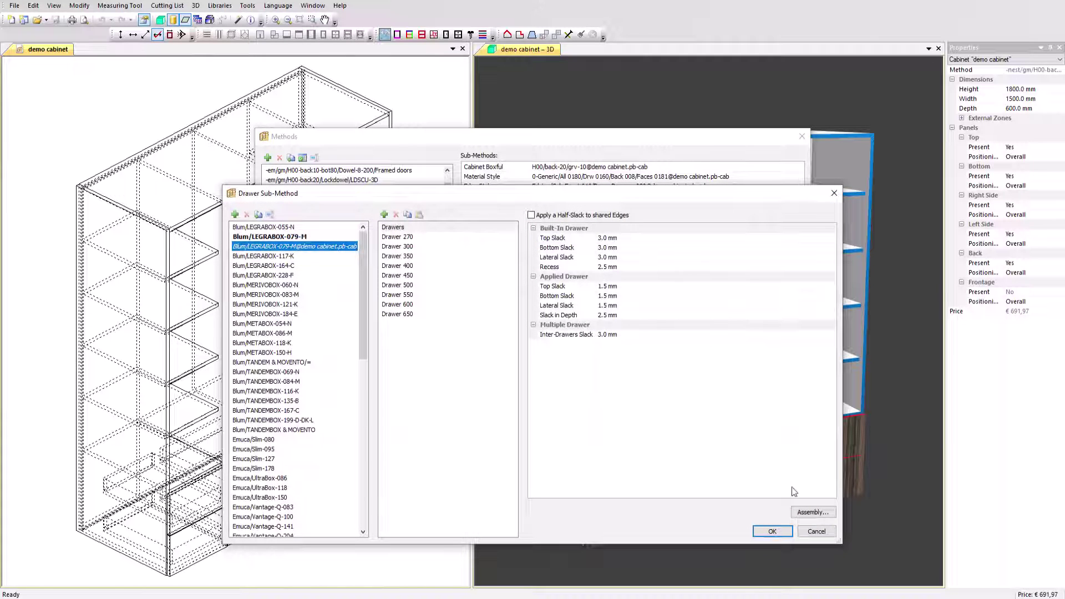
pyautogui.click(806, 513)
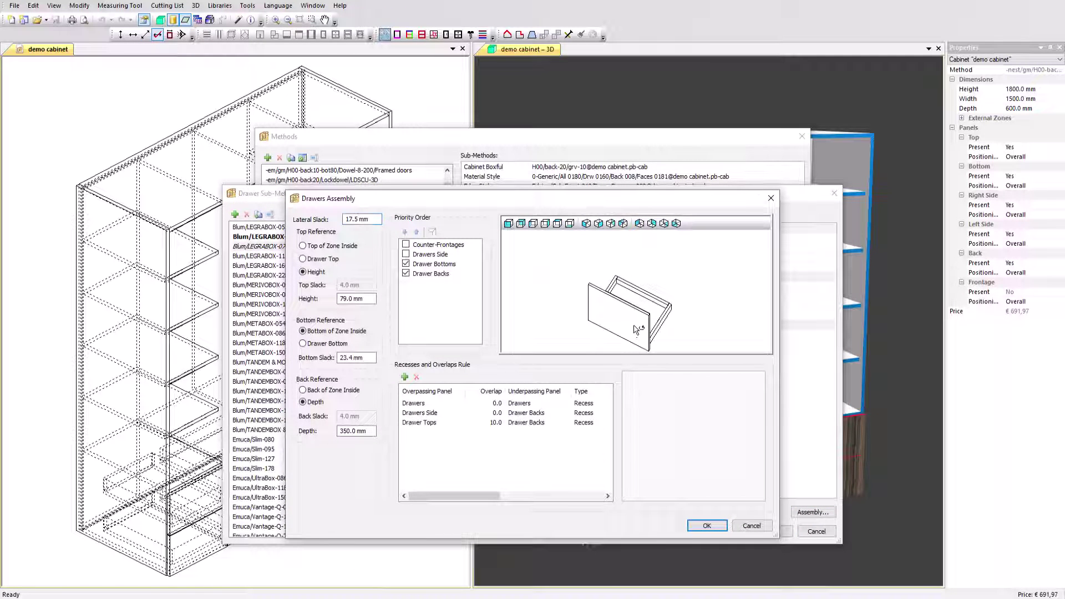
pyautogui.moveTo(588, 288); pyautogui.dragTo(574, 309)
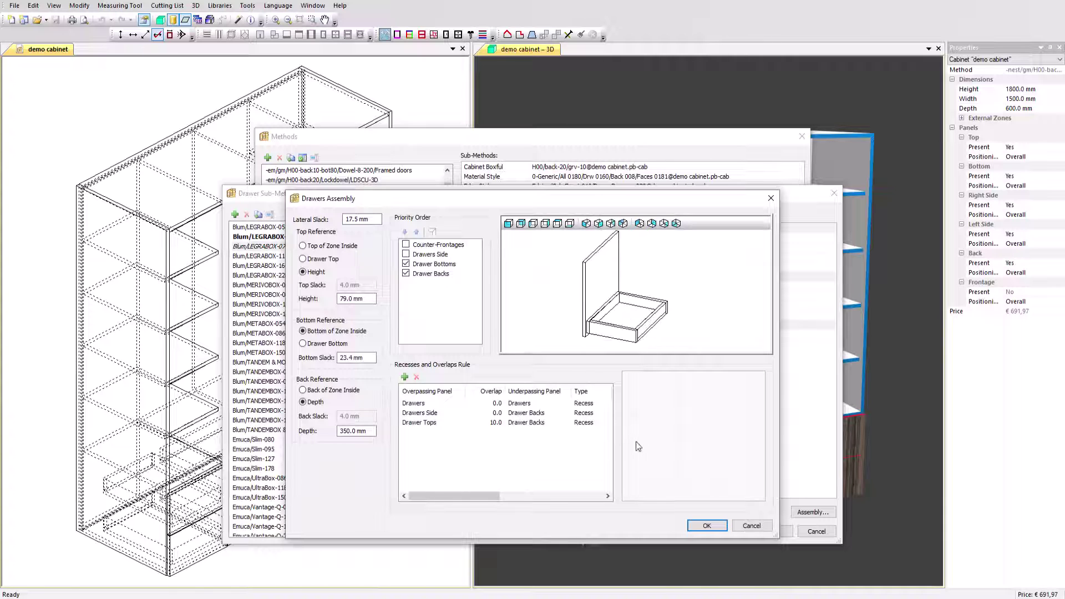
pyautogui.click(757, 523)
pyautogui.click(806, 529)
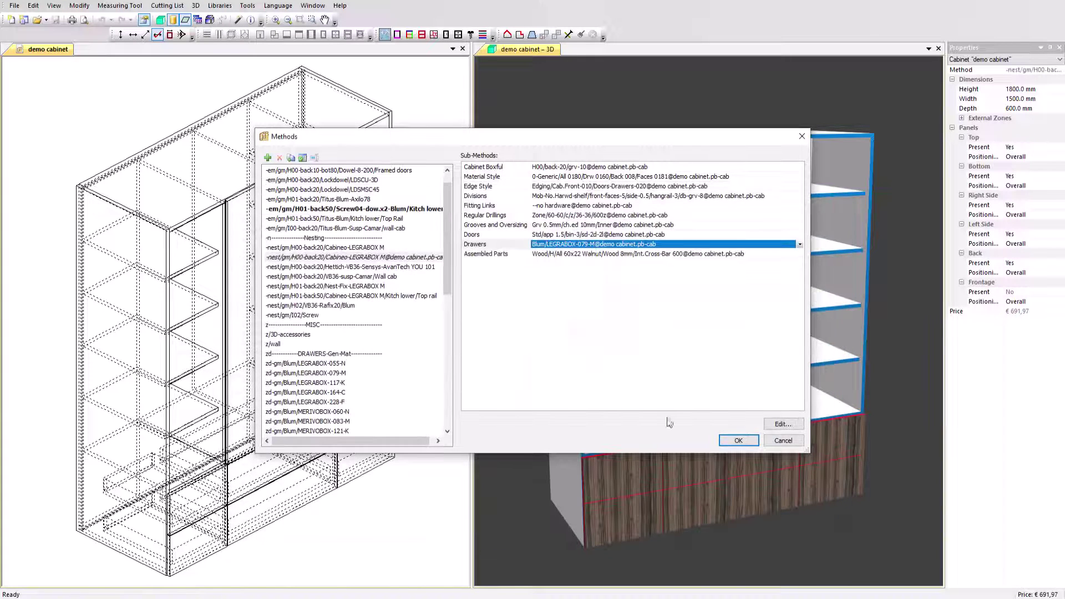
# Compare the aluminium and wood variants in the Assembled Parts sub-method, then cancel it and the manufacturing methods.
pyautogui.click(513, 256)
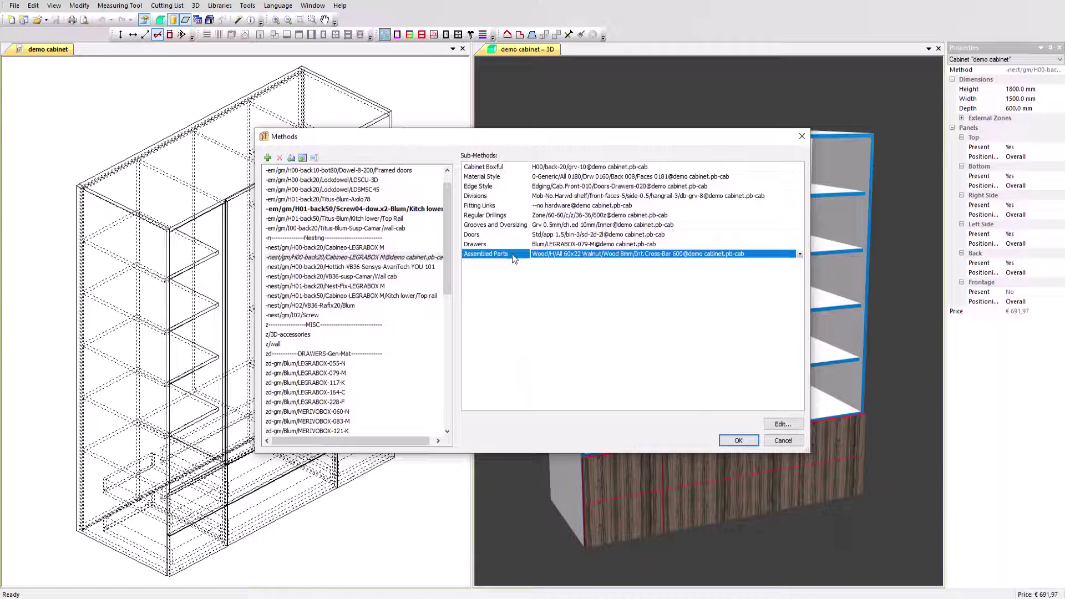
pyautogui.click(783, 424)
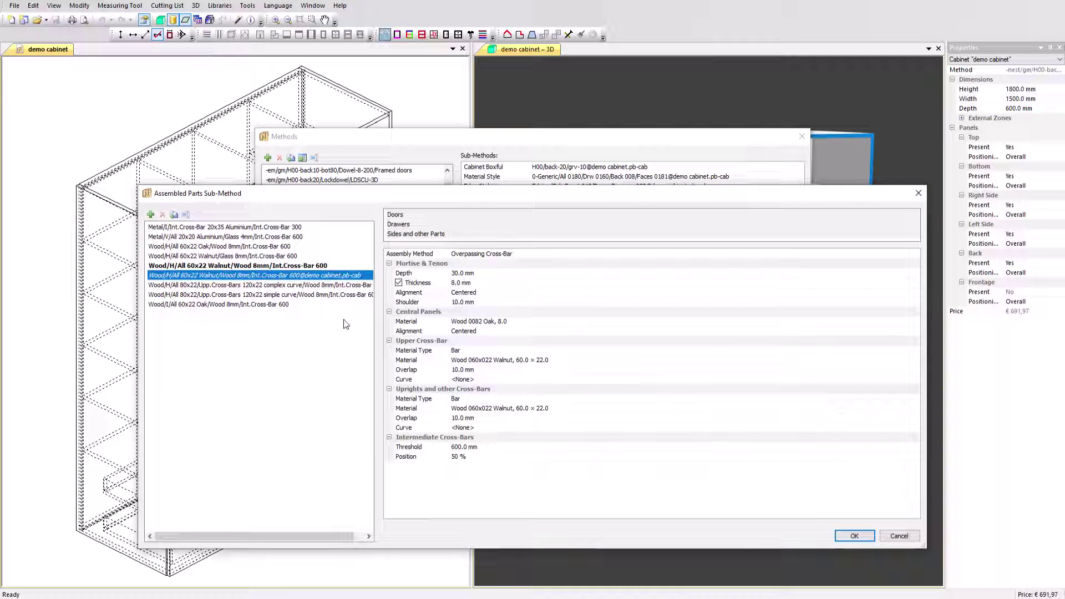
pyautogui.click(279, 304)
pyautogui.click(278, 237)
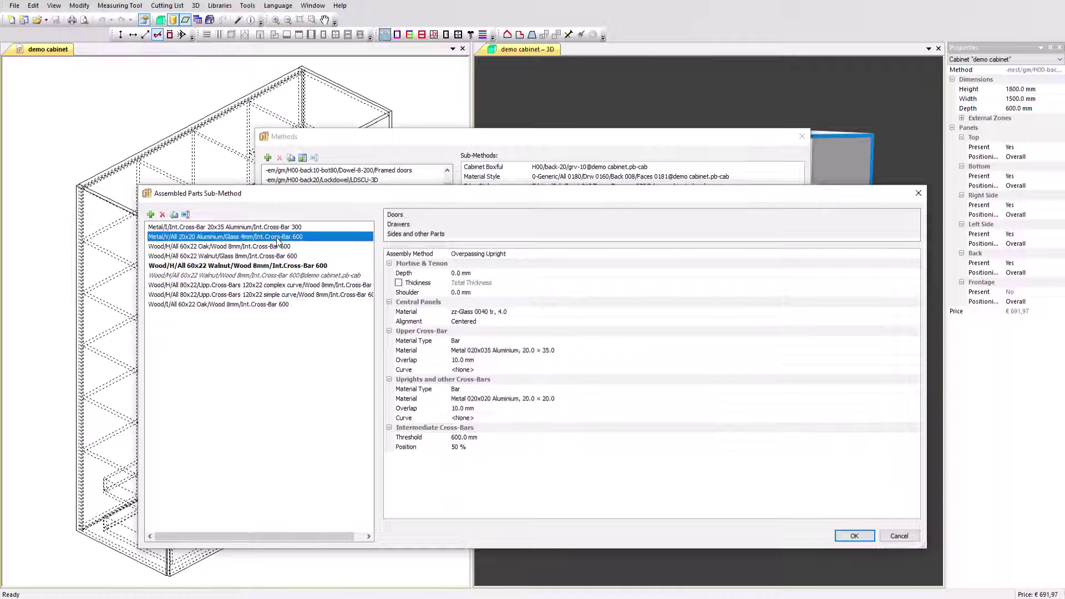
pyautogui.click(277, 228)
pyautogui.click(900, 536)
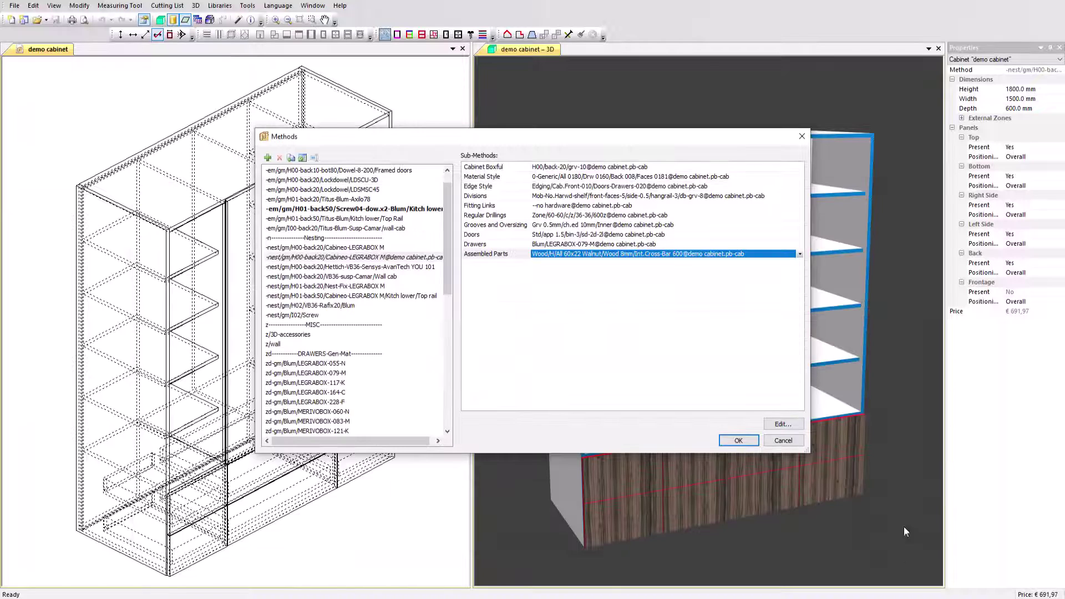
pyautogui.click(783, 441)
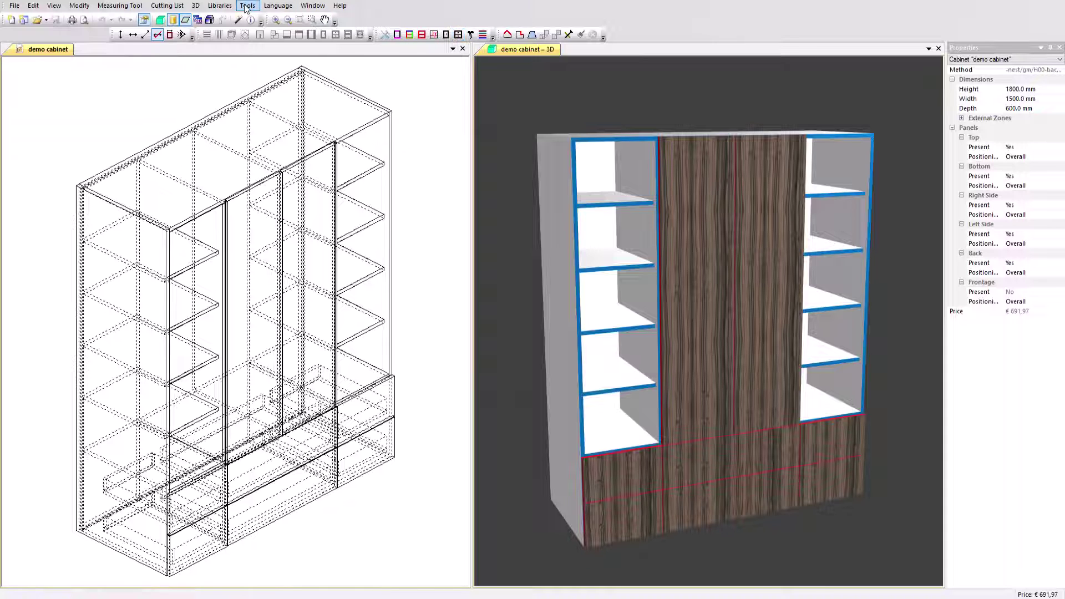
pyautogui.click(219, 5)
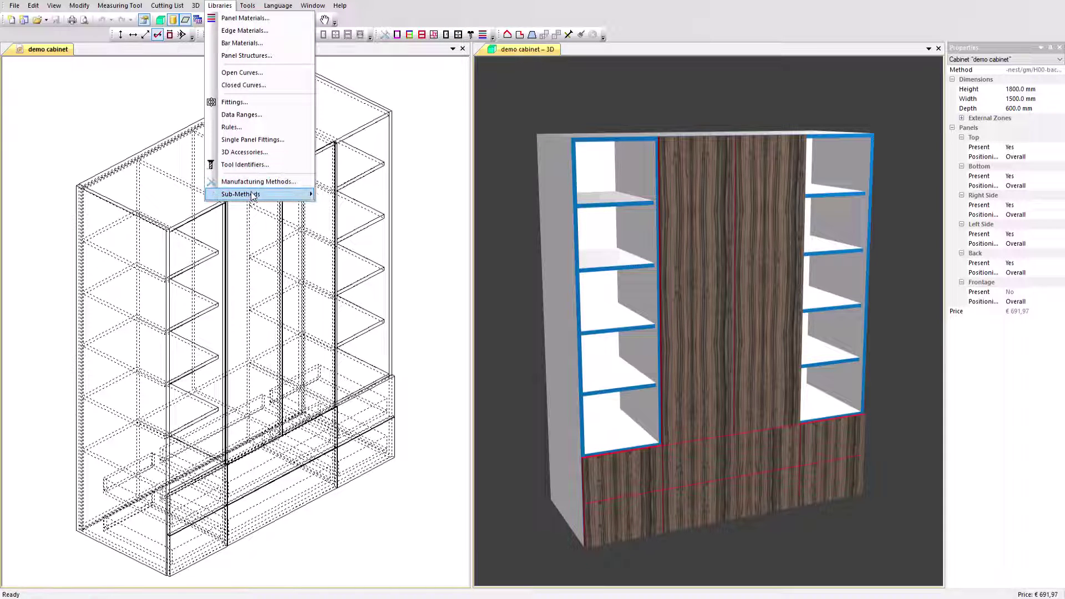
pyautogui.moveTo(267, 196)
pyautogui.click(523, 115)
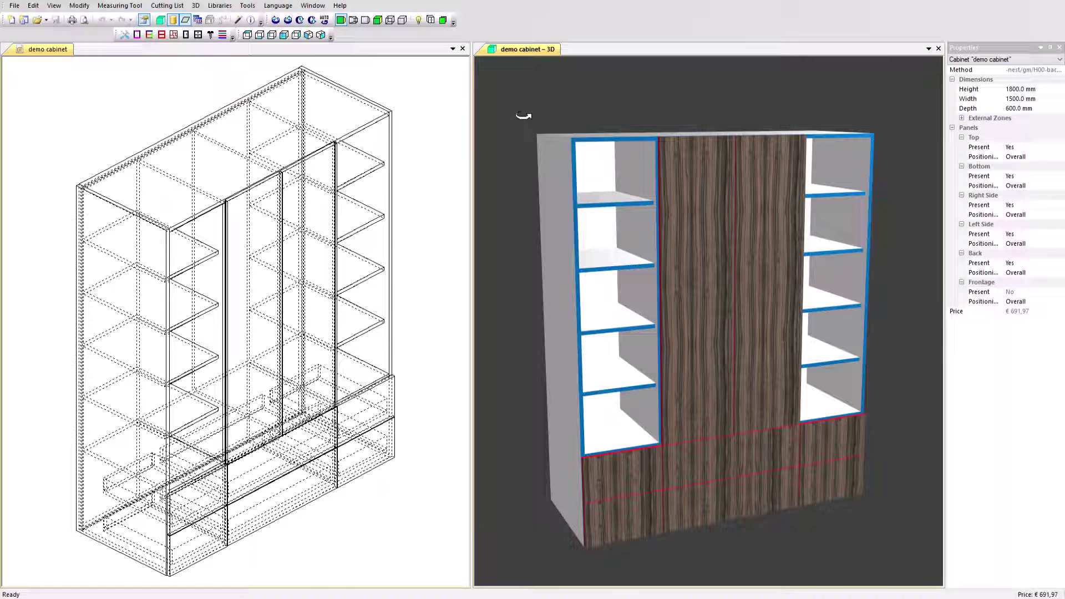
pyautogui.click(432, 138)
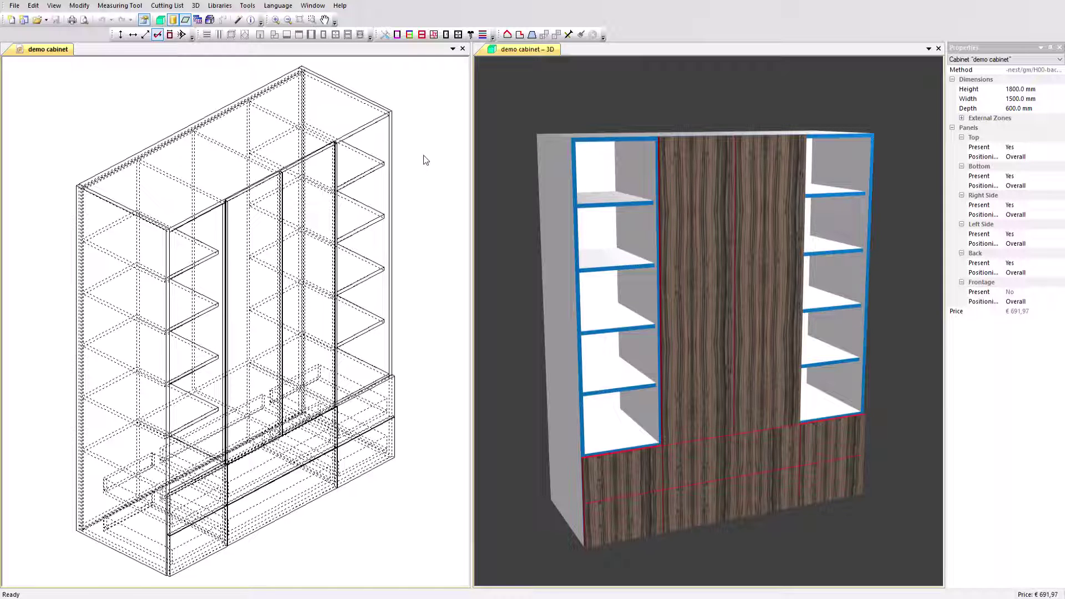
# Set the frontage recess of the upper mobile shelf in the right-hand compartment to 100 mm, then deselect the shelf.
pyautogui.click(381, 170)
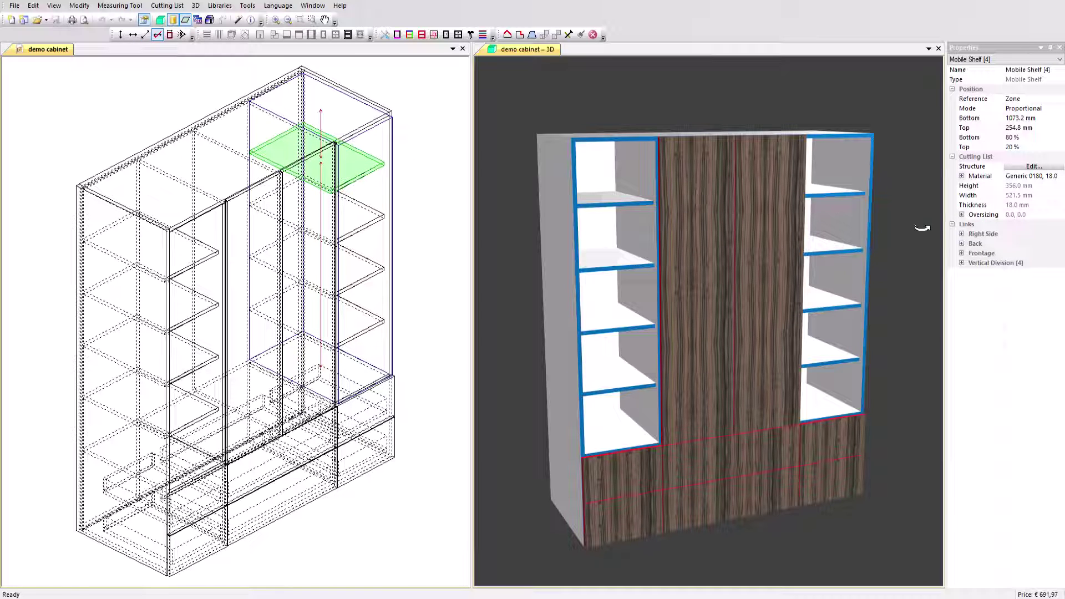
pyautogui.click(961, 253)
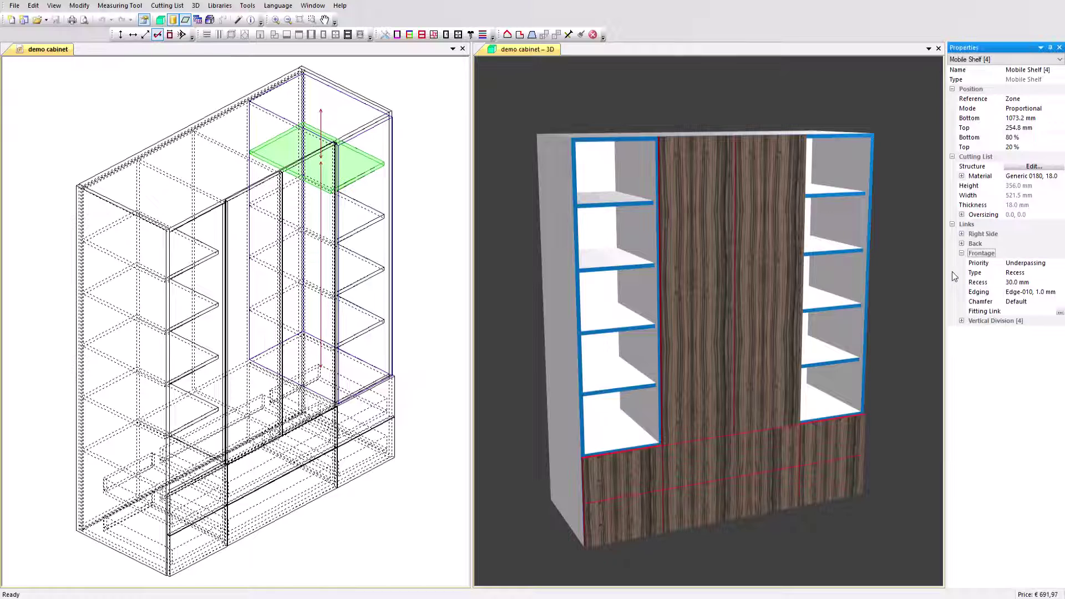
pyautogui.click(1040, 282)
pyautogui.moveTo(1030, 282); pyautogui.dragTo(1004, 284)
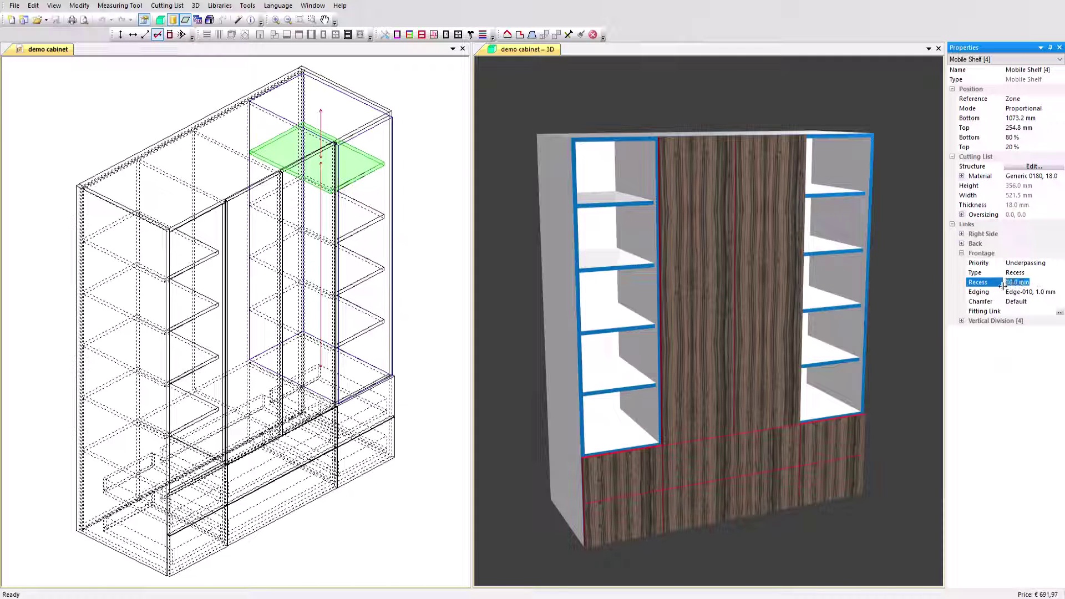
pyautogui.press('BackSpace')
pyautogui.write('100')
pyautogui.press('Return')
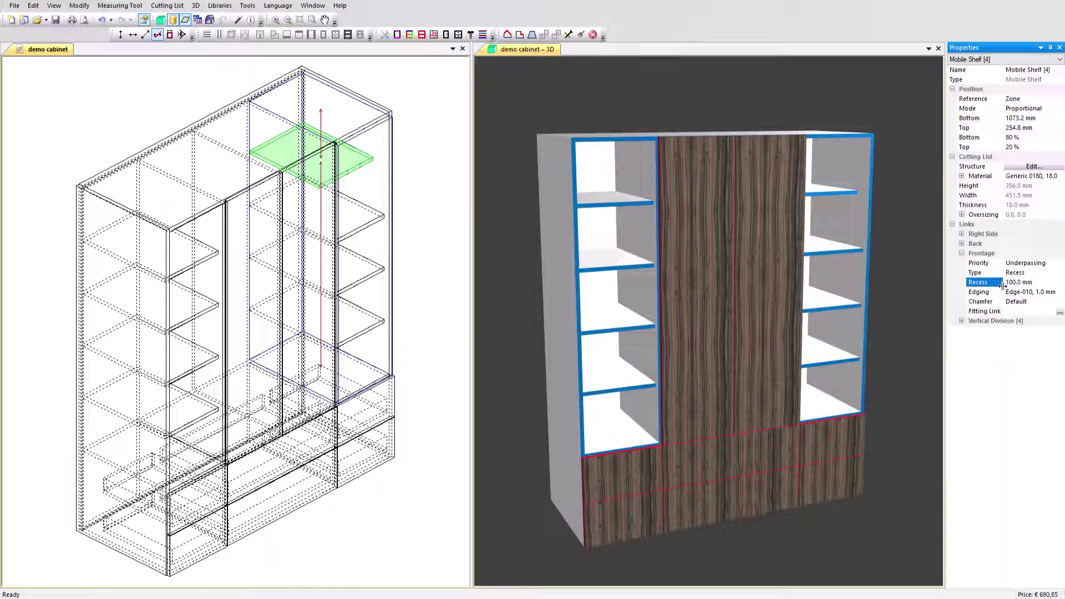
pyautogui.click(440, 201)
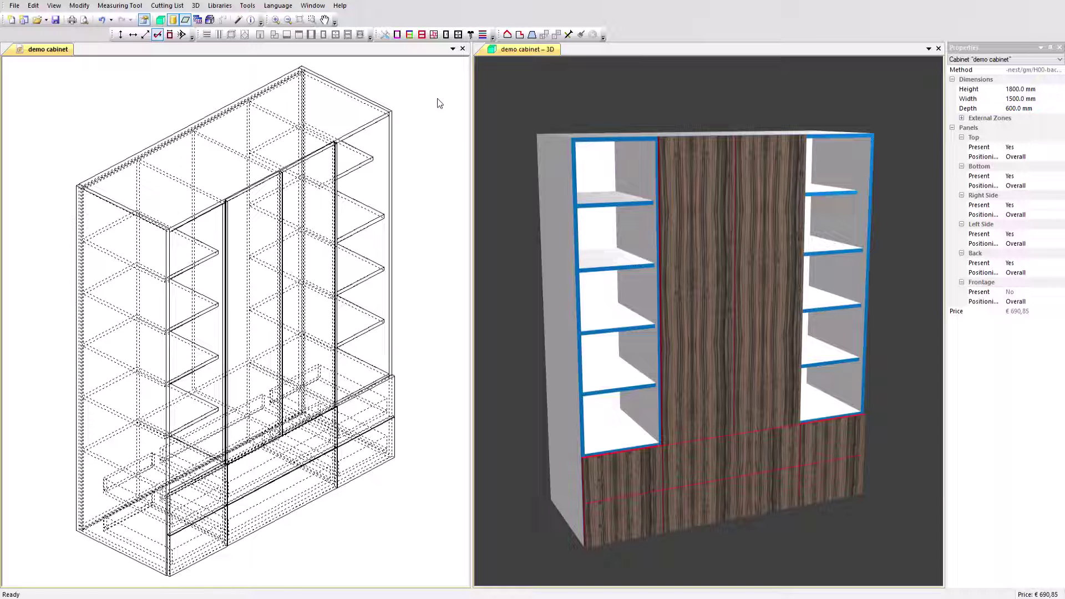
# Set the Mobile Shelf to Frontage recess to 100 mm in the cabinet's Division sub-method and apply the method to the whole cabinet.
pyautogui.click(433, 35)
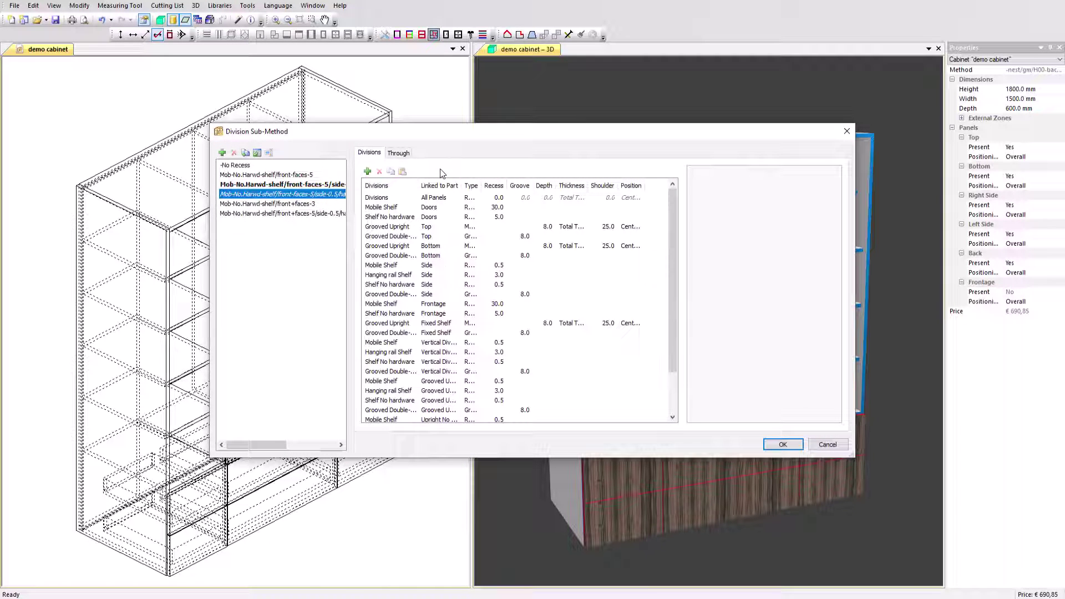
pyautogui.scroll(-3, 463, 238)
pyautogui.scroll(3, 461, 258)
pyautogui.click(396, 305)
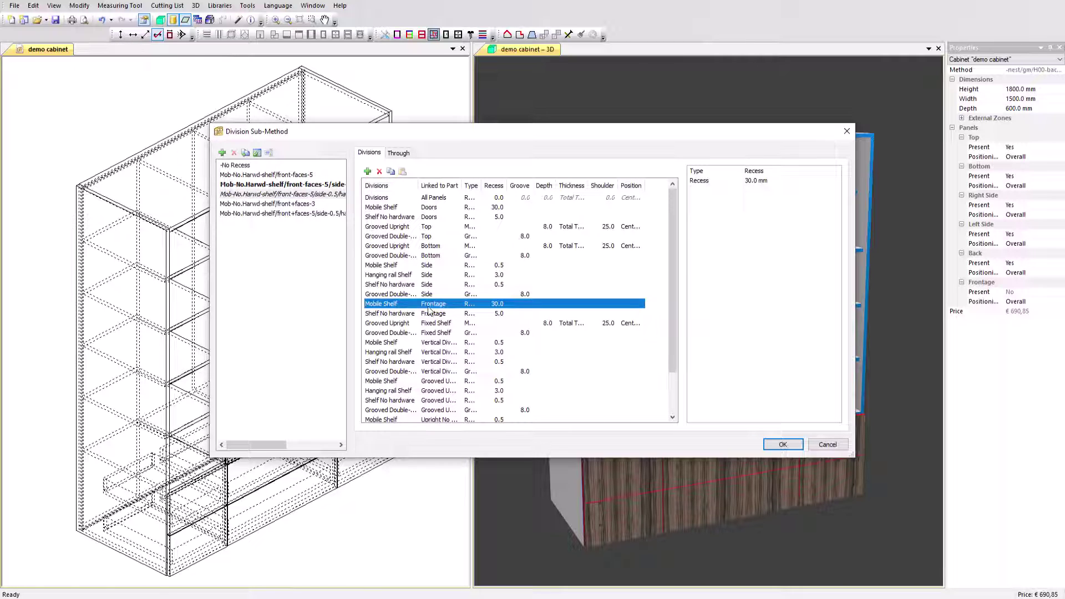
pyautogui.click(776, 180)
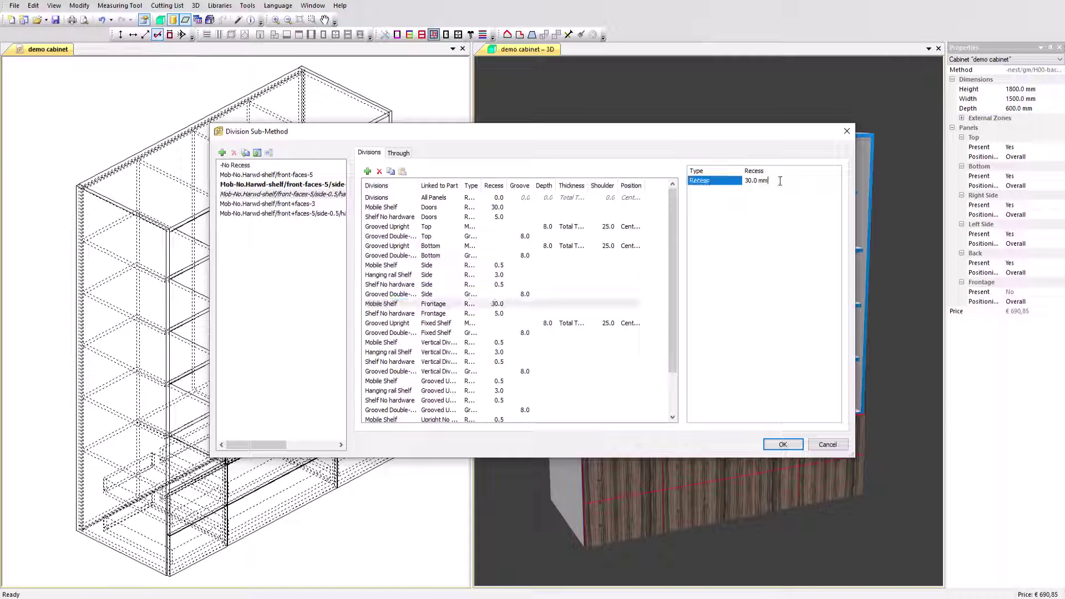
pyautogui.moveTo(770, 180); pyautogui.dragTo(745, 183)
pyautogui.press('BackSpace')
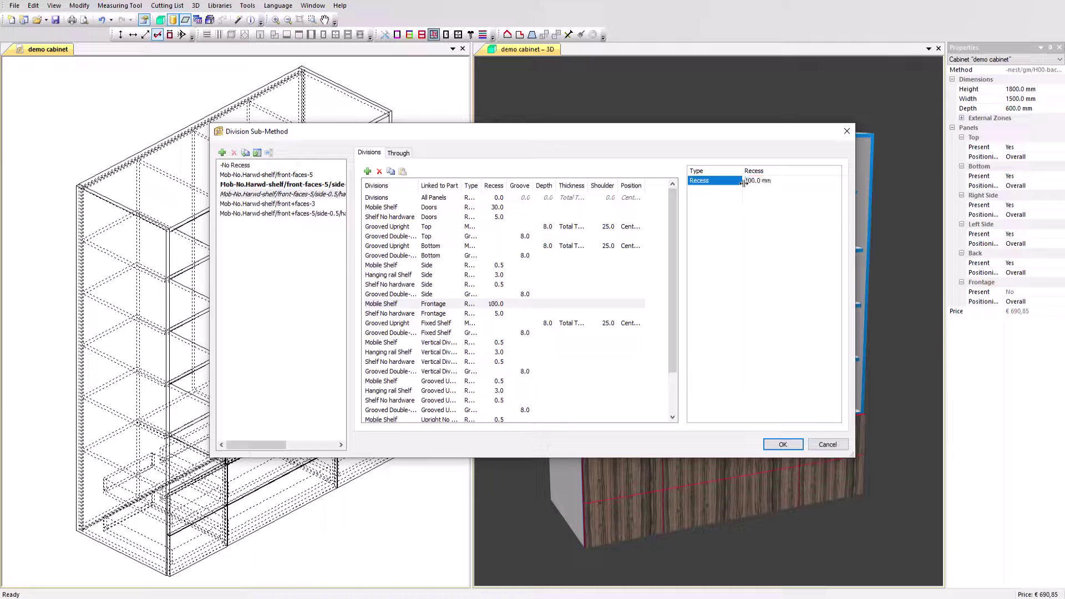
pyautogui.click(781, 444)
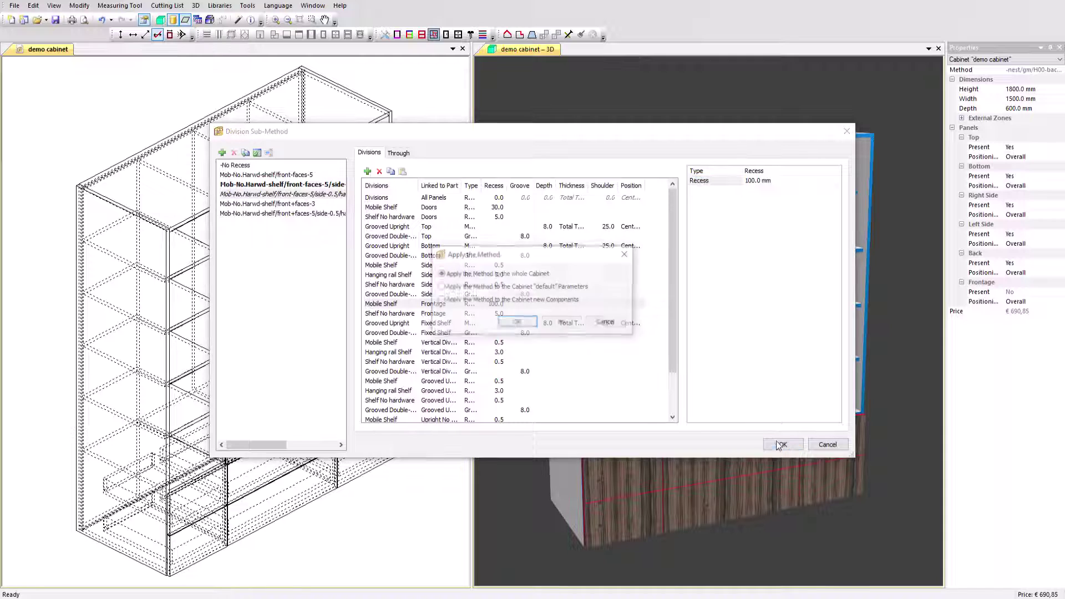
pyautogui.click(516, 322)
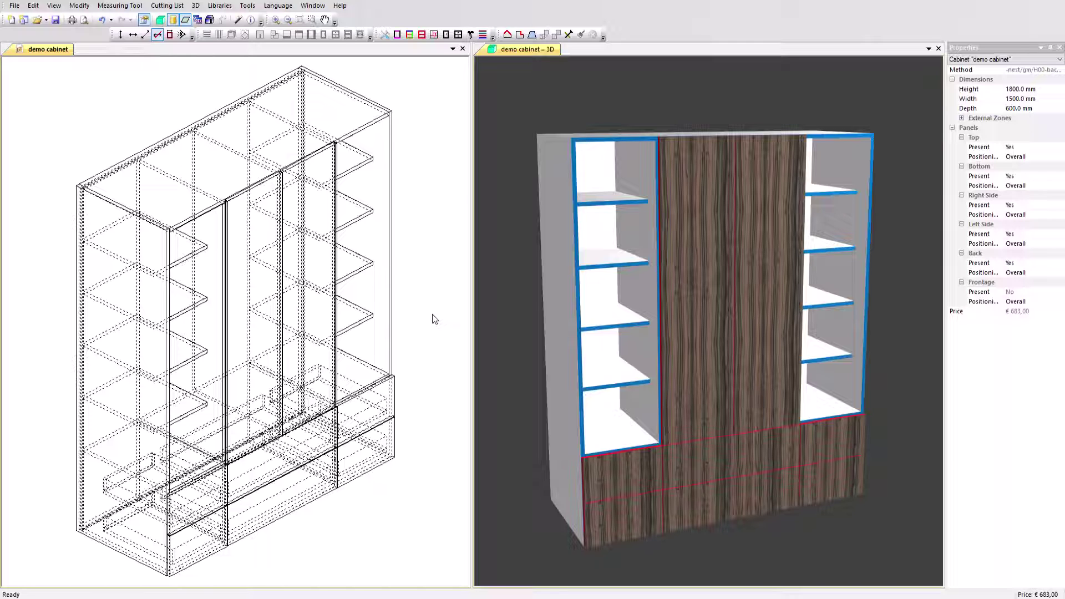
# Display the 3D cabinet as a wireframe and turn it to view the cabinet from above its left side.
pyautogui.click(499, 110)
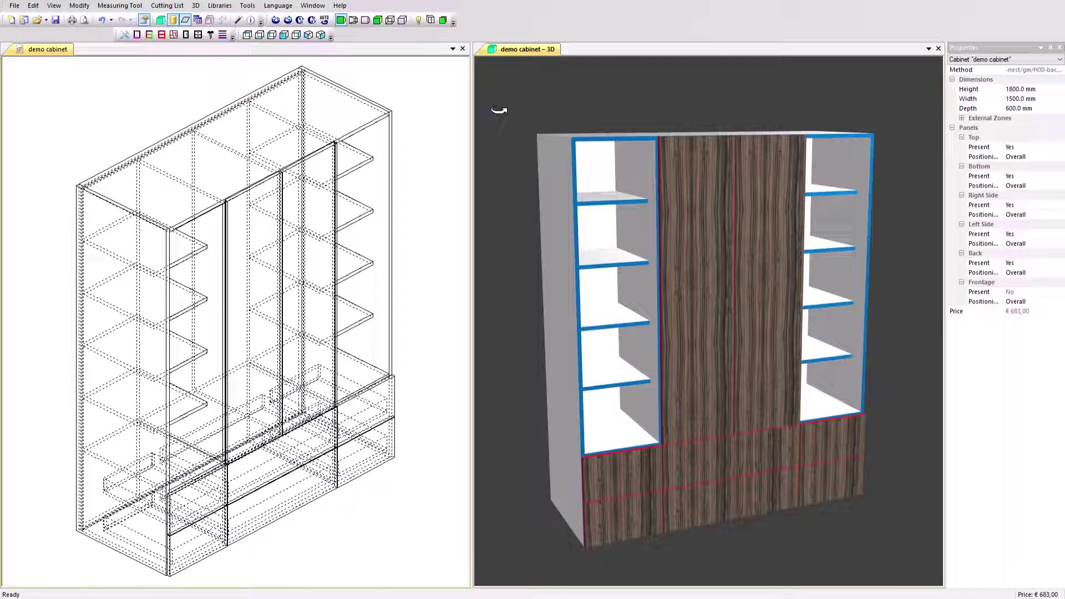
pyautogui.click(365, 21)
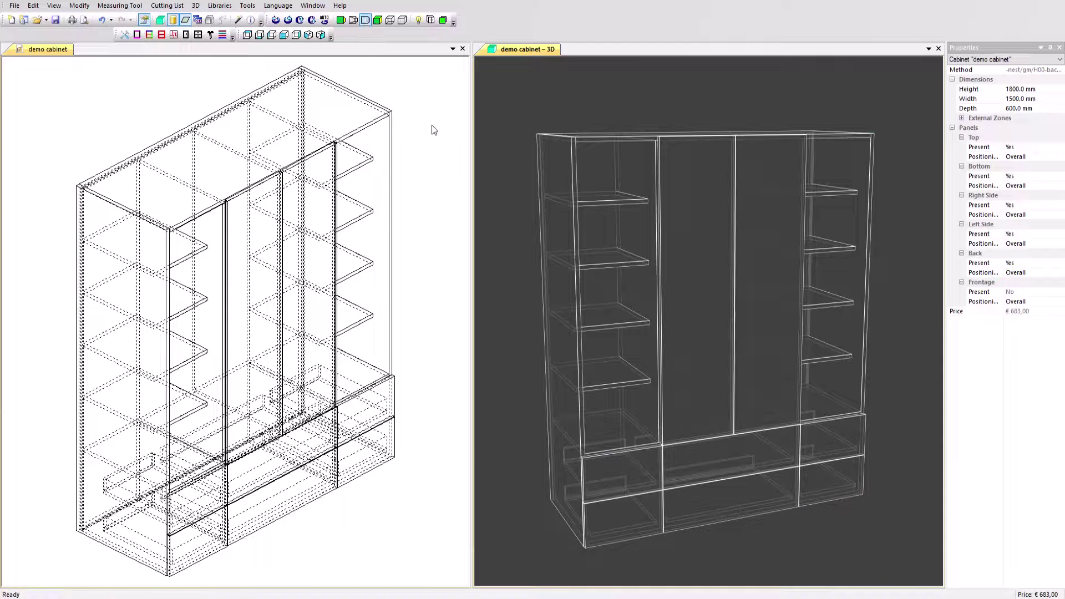
pyautogui.moveTo(706, 207); pyautogui.dragTo(740, 229)
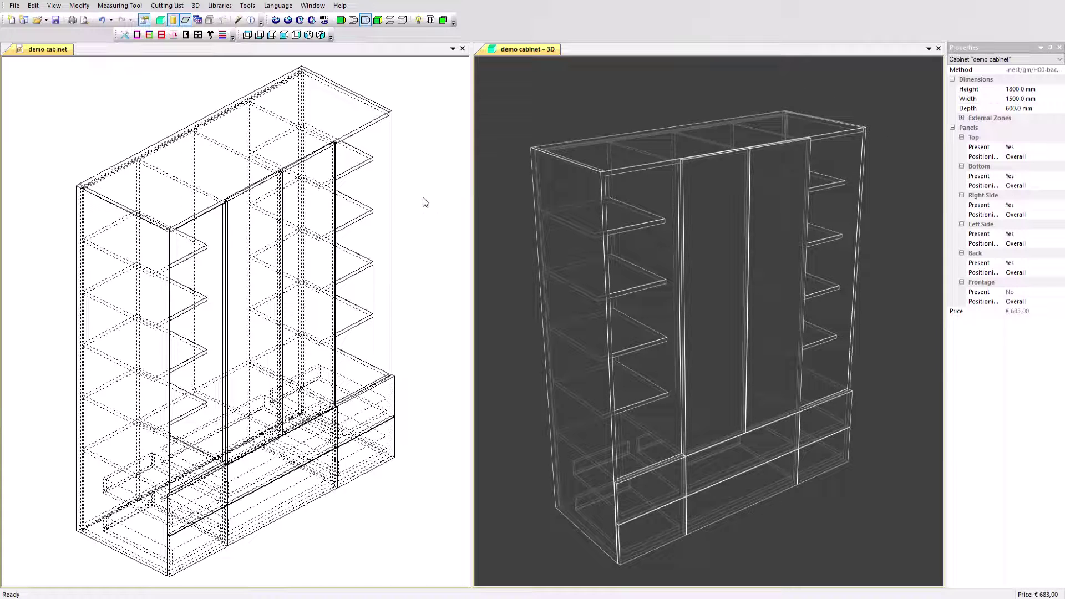
# Open the fitting links list from the left side panel's Top link and preview its joints with Fixed Shelf [1] and Mobile Shelf [5].
pyautogui.click(169, 256)
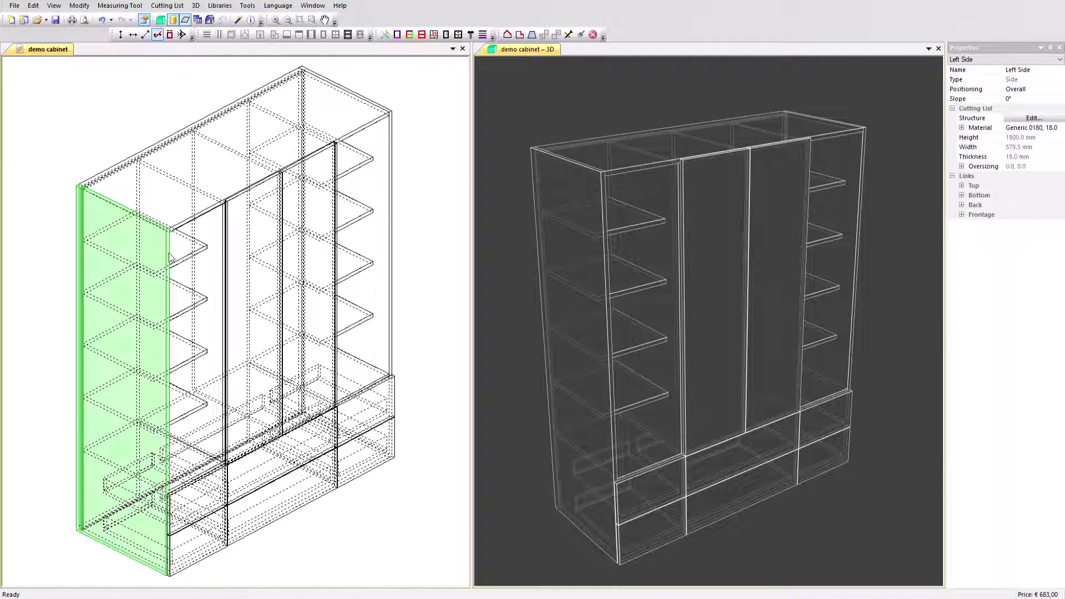
pyautogui.click(962, 186)
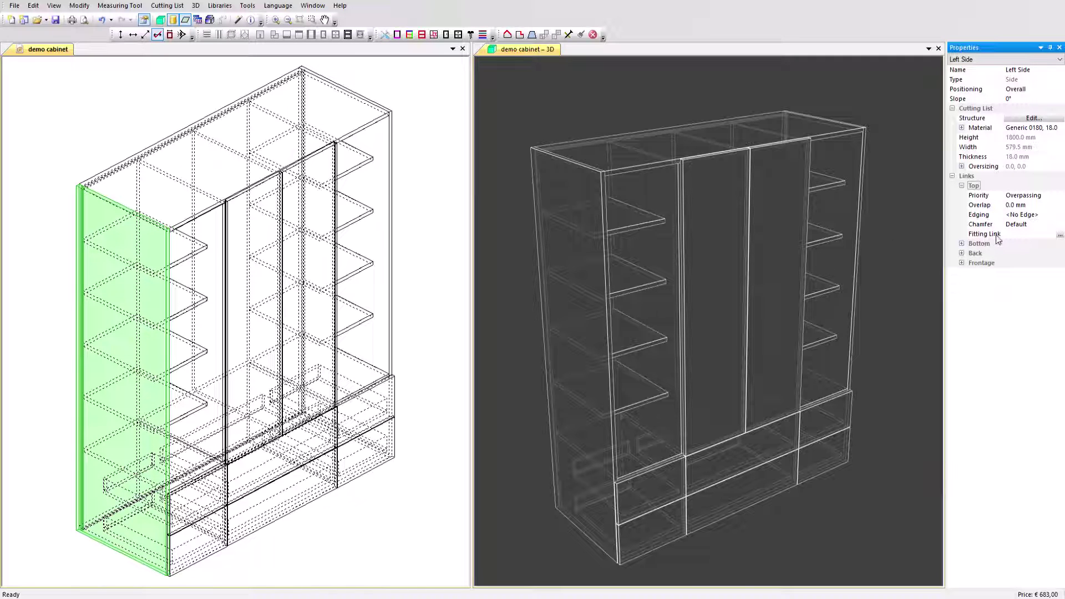
pyautogui.click(1059, 236)
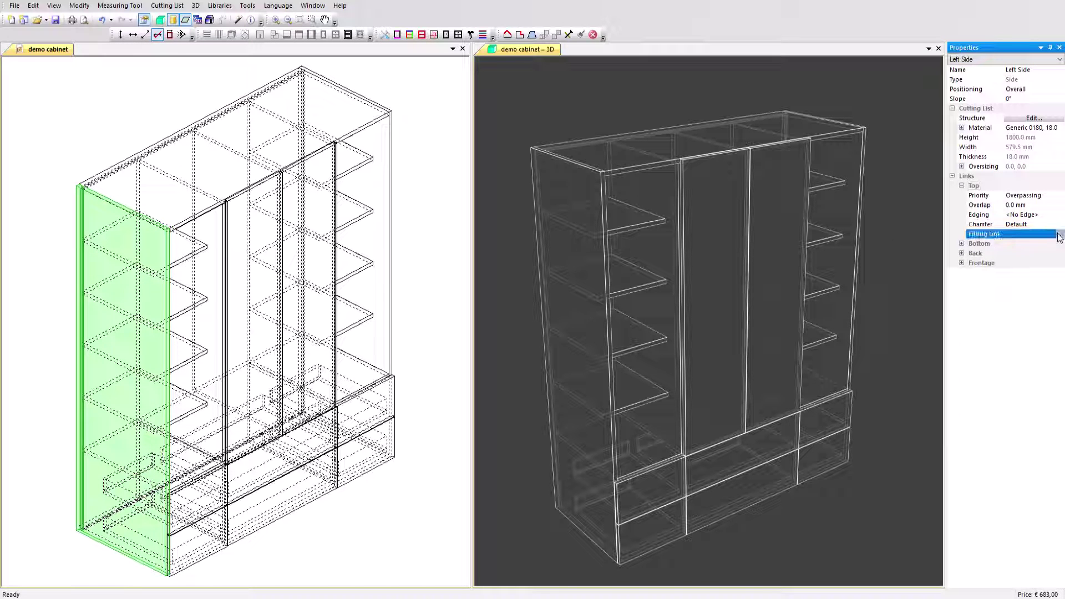
pyautogui.scroll(-1, 647, 180)
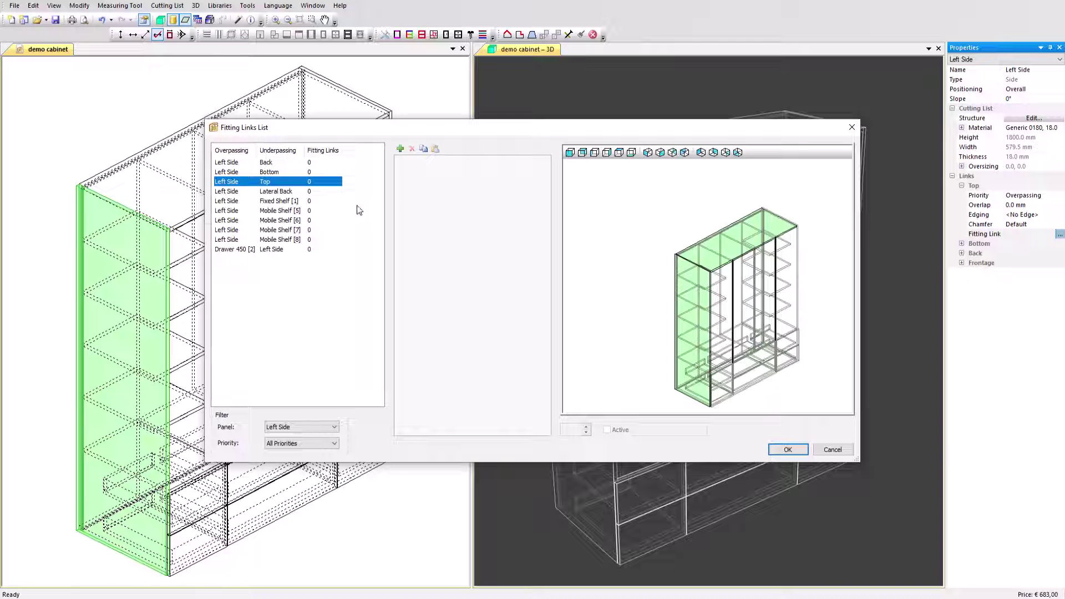
pyautogui.click(273, 194)
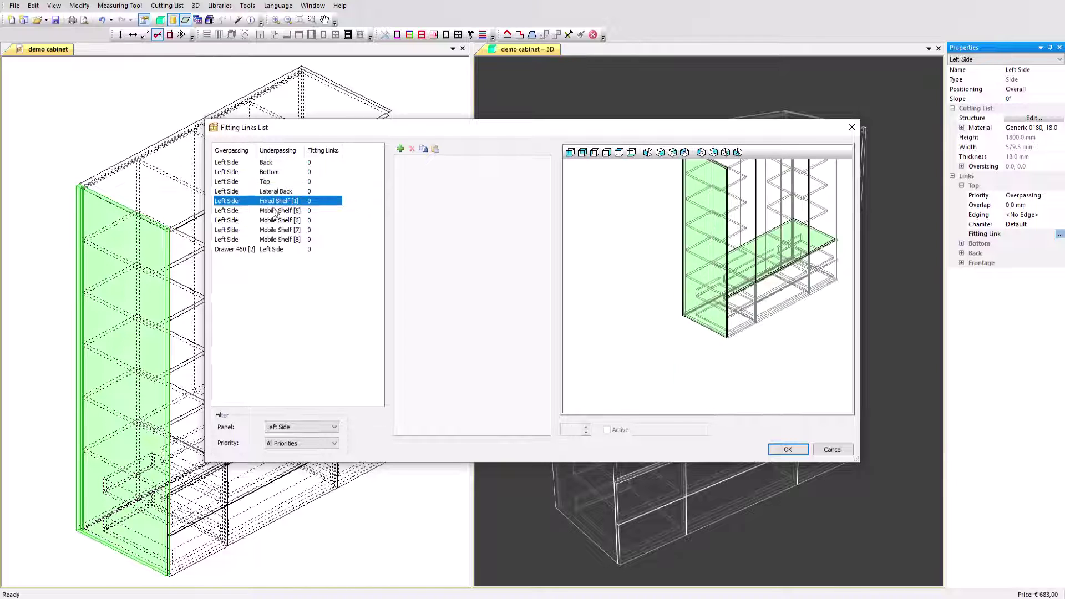
pyautogui.click(275, 211)
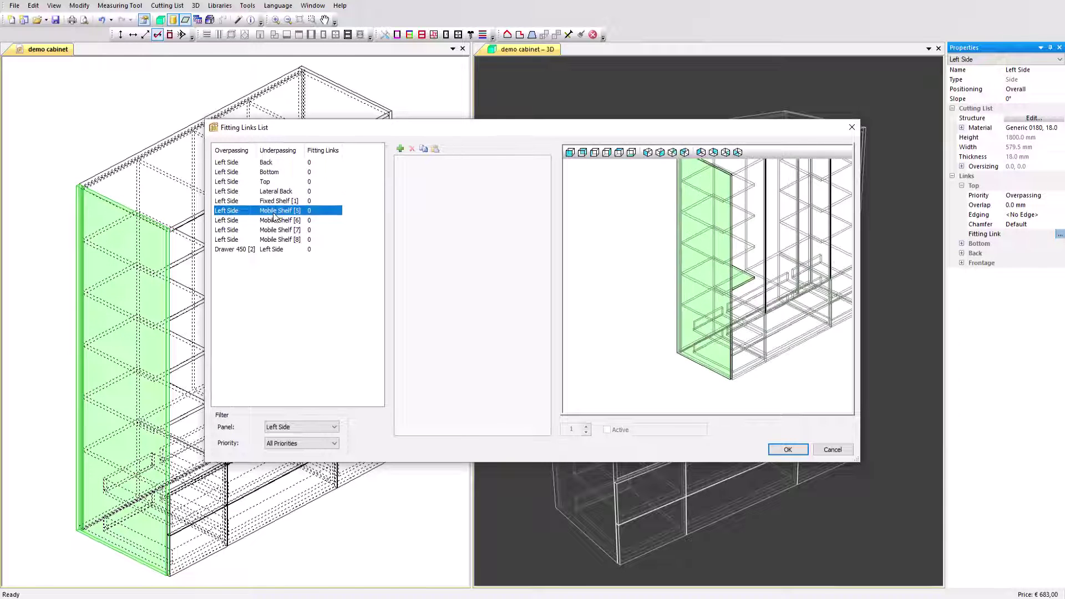
# Add a fitting link between the left side and the top using the fitting Lamello/Cabineo/Drilling-Cap/ext_top/3D.
pyautogui.click(268, 183)
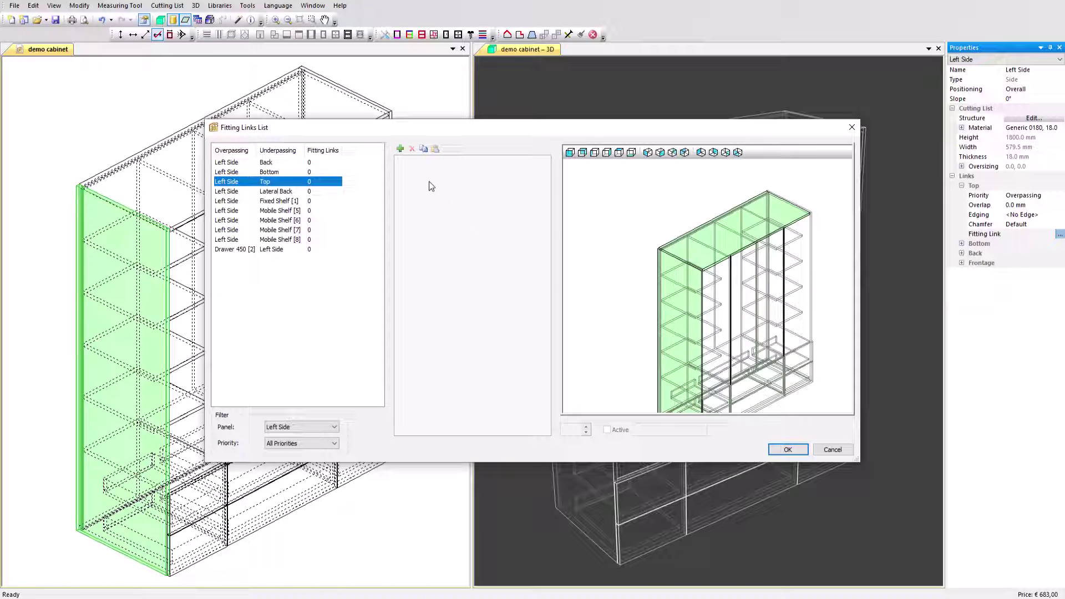
pyautogui.click(400, 148)
pyautogui.click(500, 181)
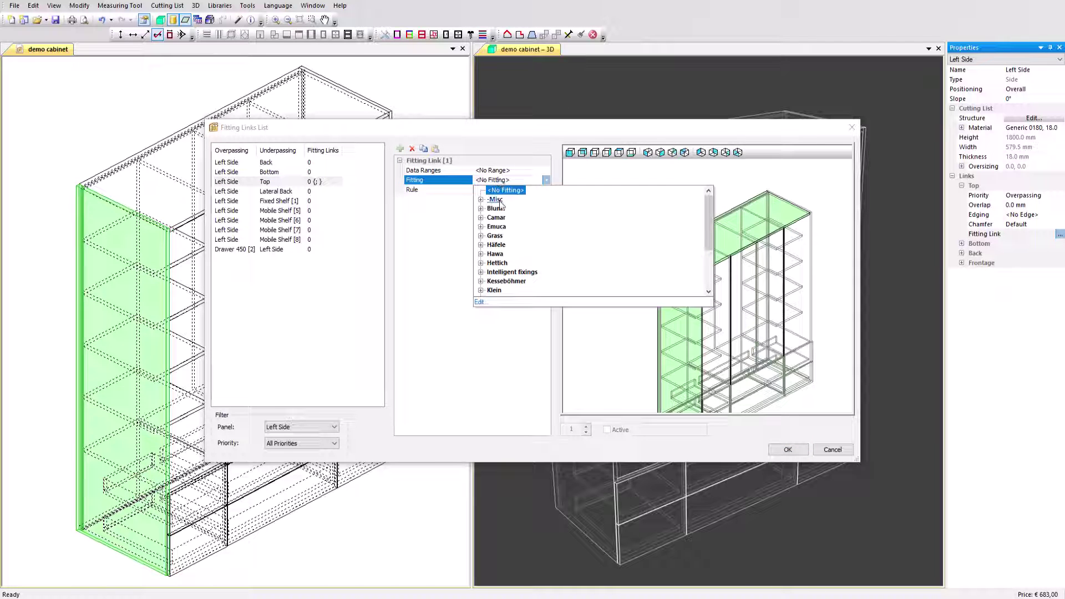
pyautogui.scroll(-1, 491, 255)
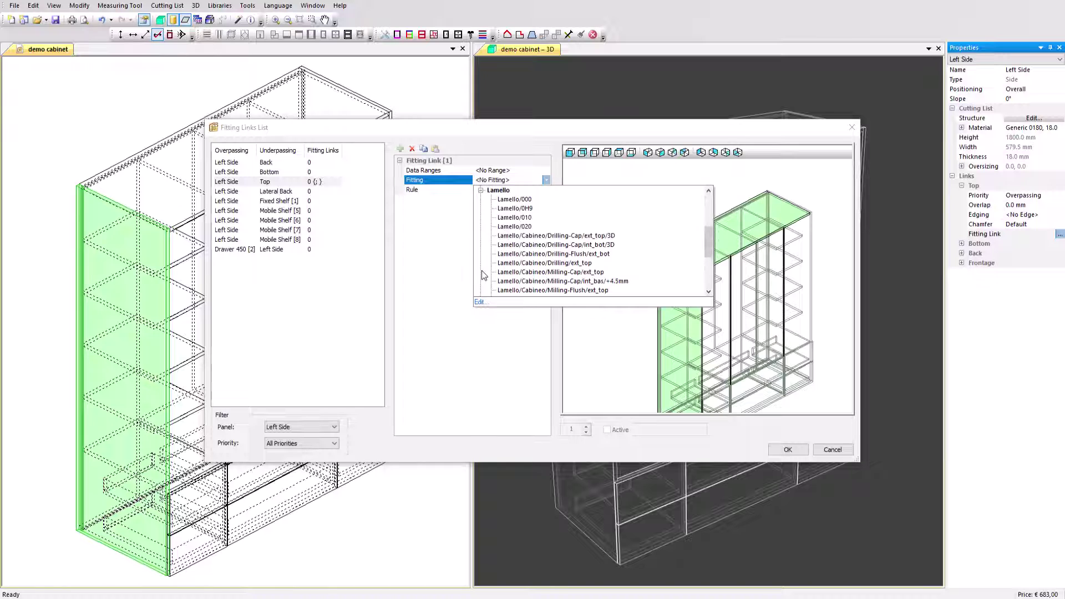
pyautogui.click(584, 239)
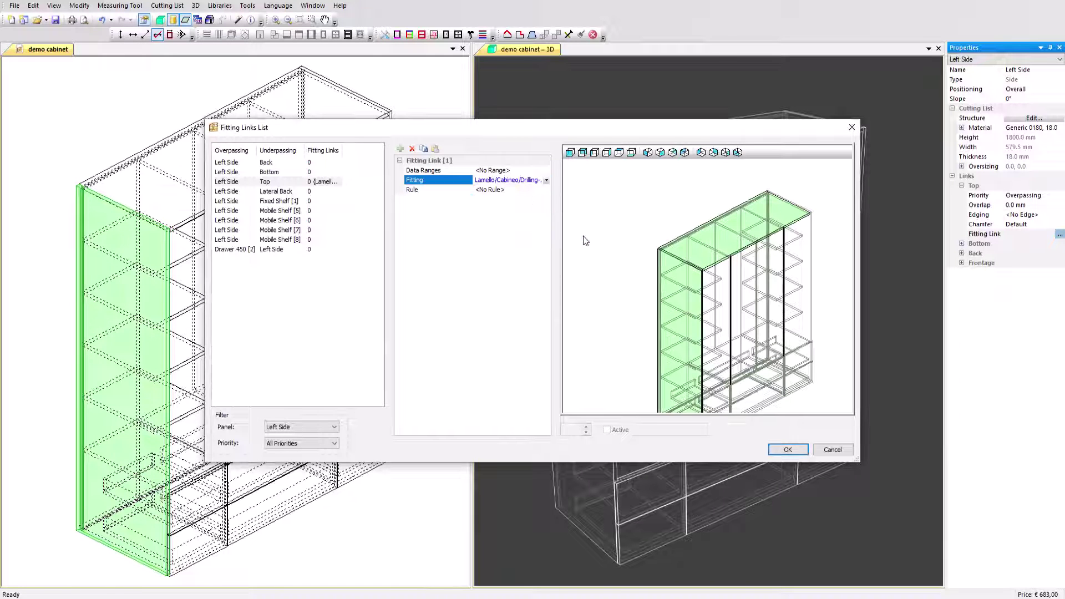
# Assign the Maximum Distance rule 0050-0050/0400-z to the fitting link between the left side and the top.
pyautogui.click(504, 192)
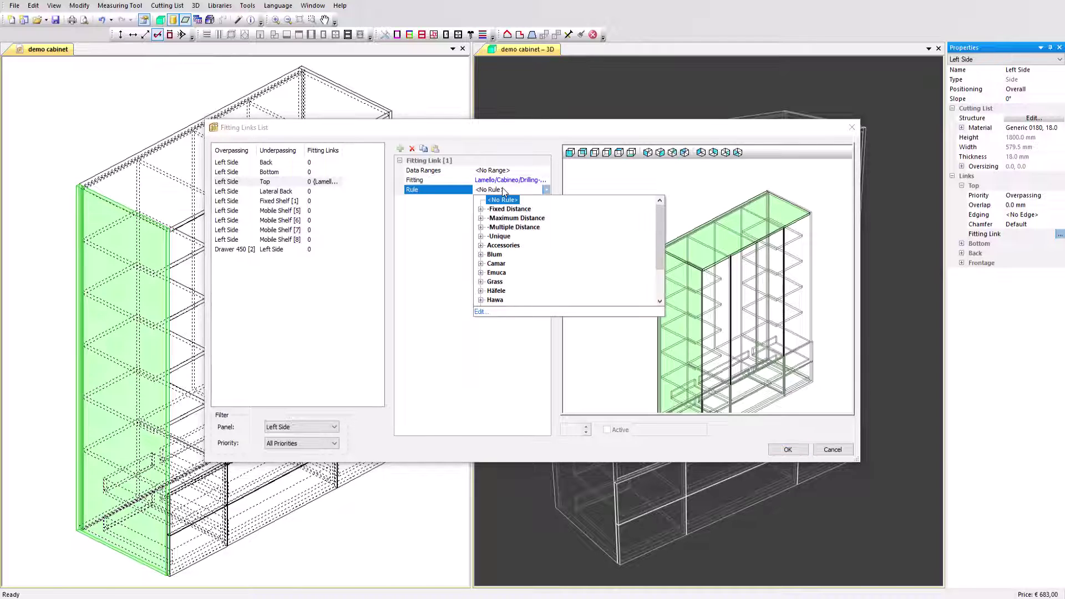
pyautogui.click(500, 220)
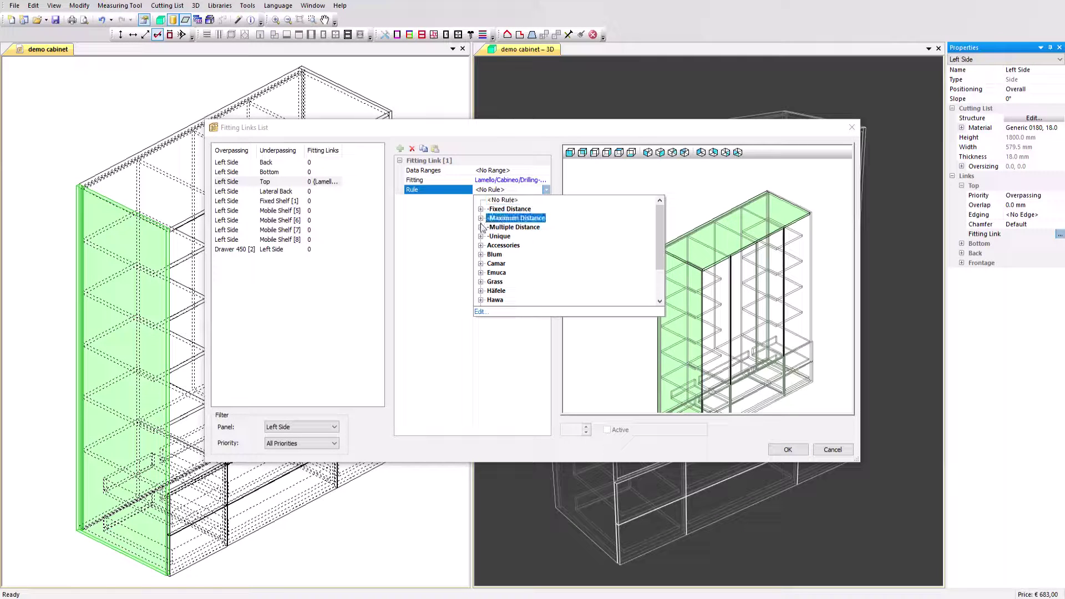
pyautogui.doubleClick(500, 220)
pyautogui.scroll(-3, 519, 250)
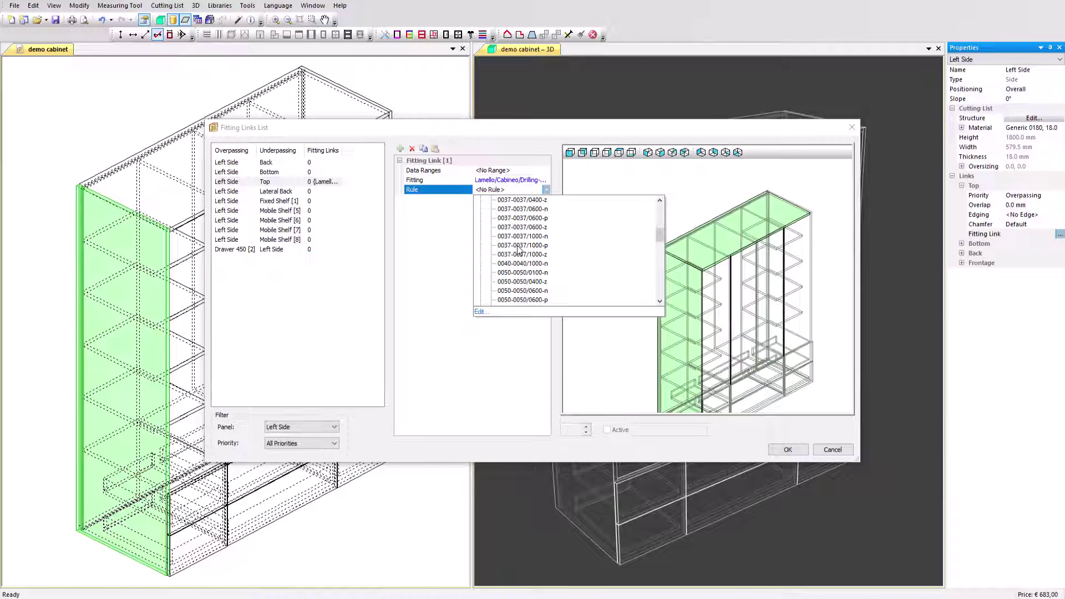
pyautogui.click(522, 281)
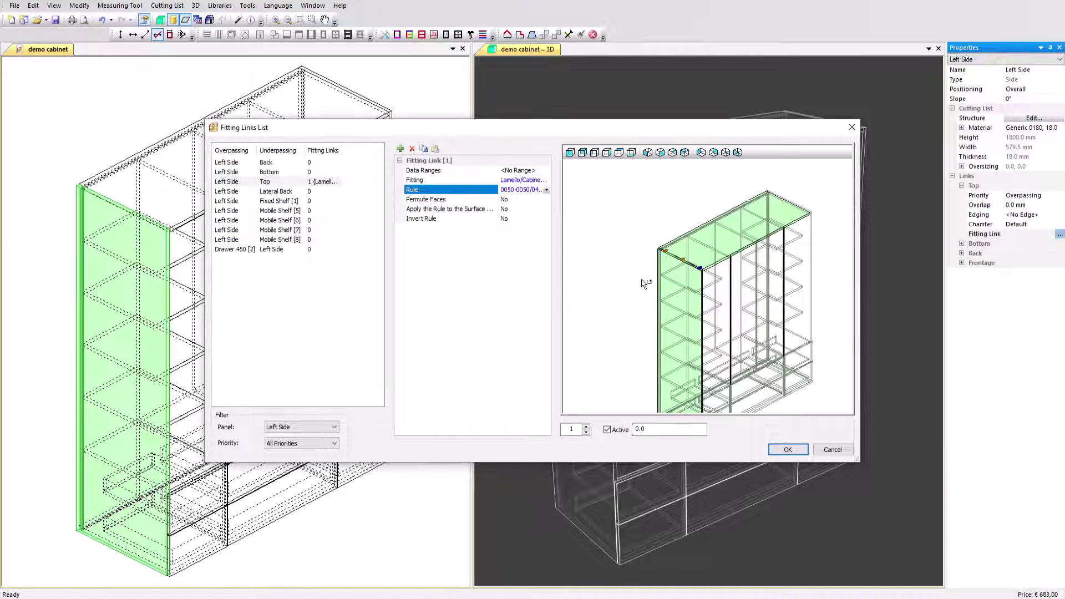
# Offset the middle fitting, number 2, along the joint between the left side and the top by 50 mm.
pyautogui.scroll(5, 672, 270)
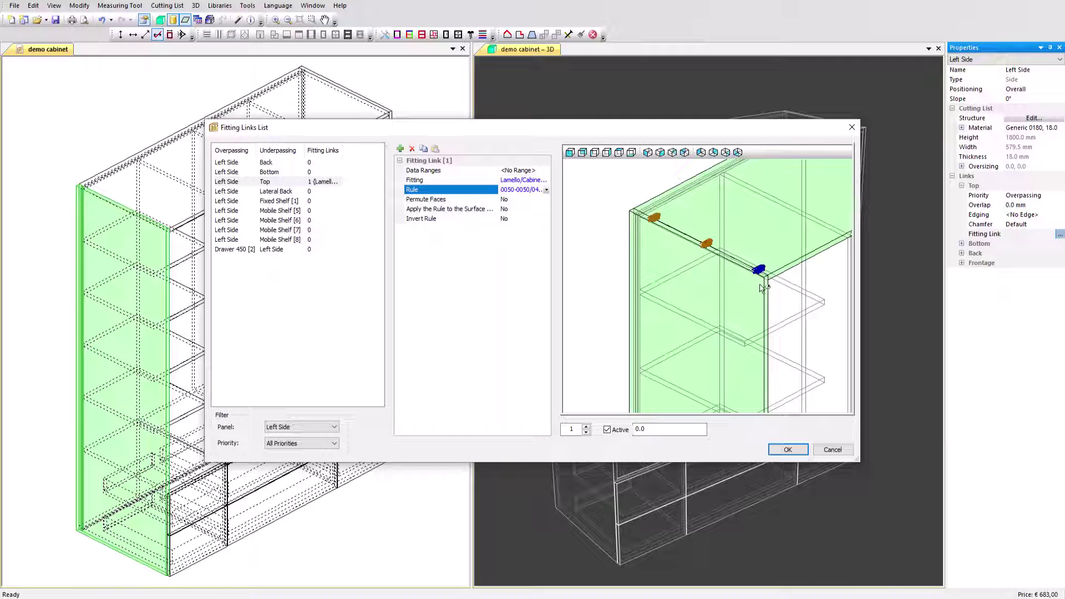
pyautogui.click(587, 428)
pyautogui.click(587, 429)
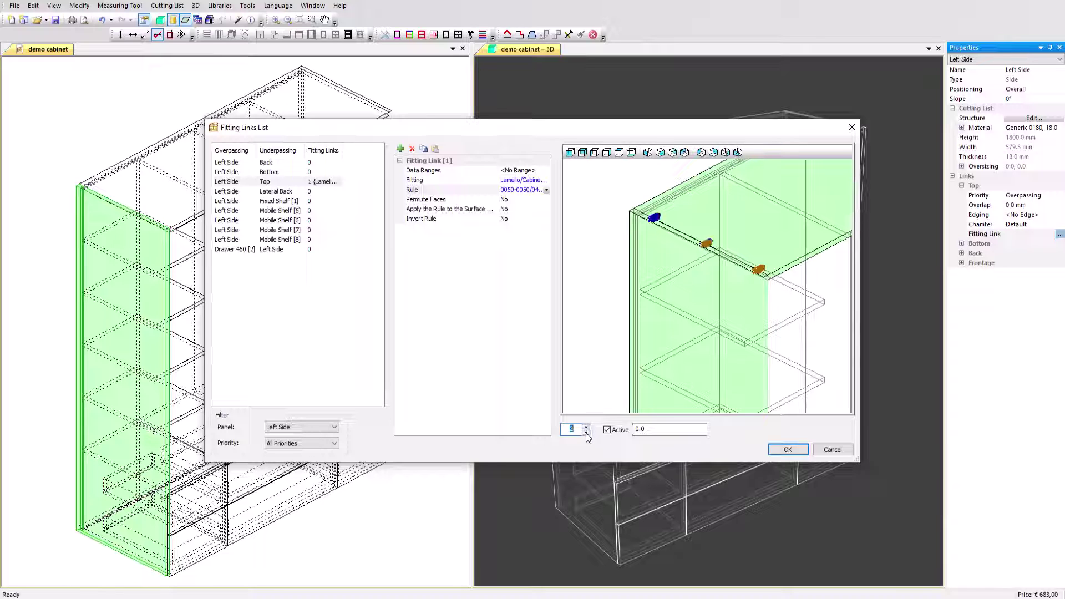
pyautogui.click(587, 434)
pyautogui.press('Tab')
pyautogui.press('Tab')
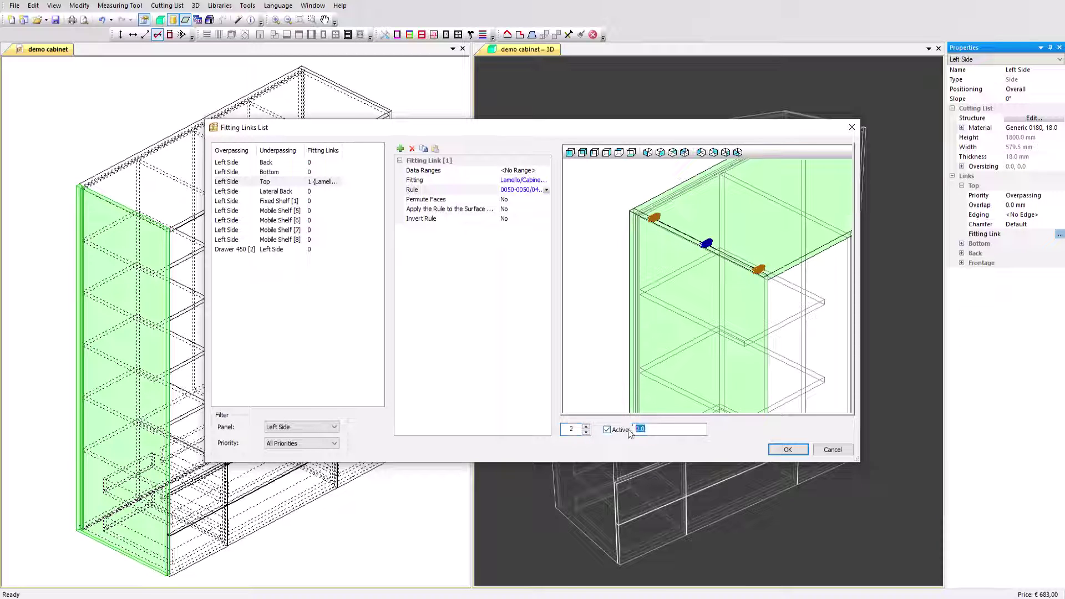
pyautogui.write('50')
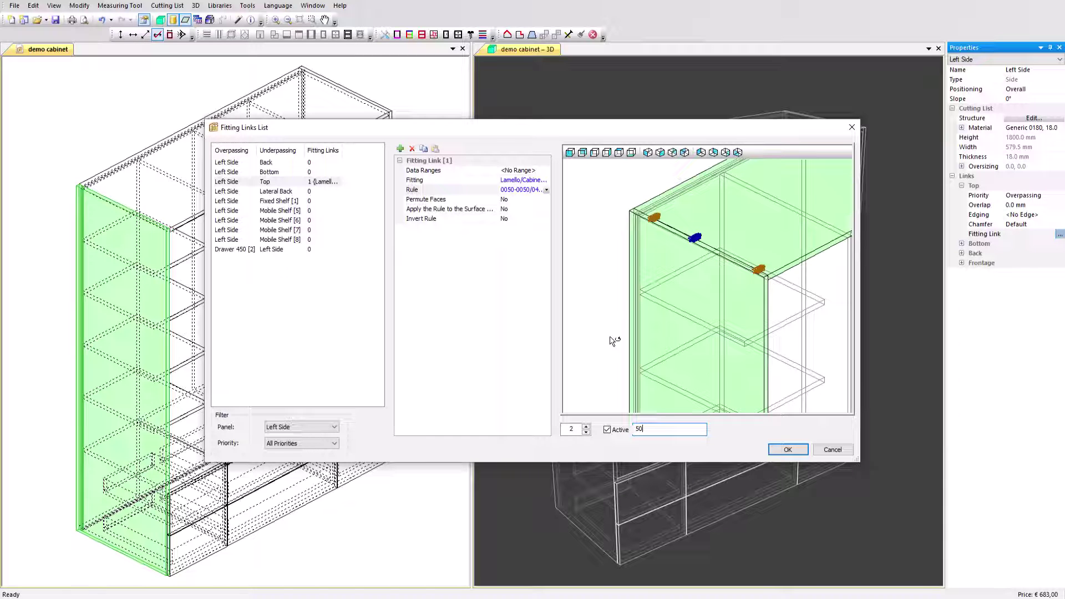
# Deactivate and reactivate the middle fitting to clear its offset, and accept the fitting link for the left side.
pyautogui.click(607, 430)
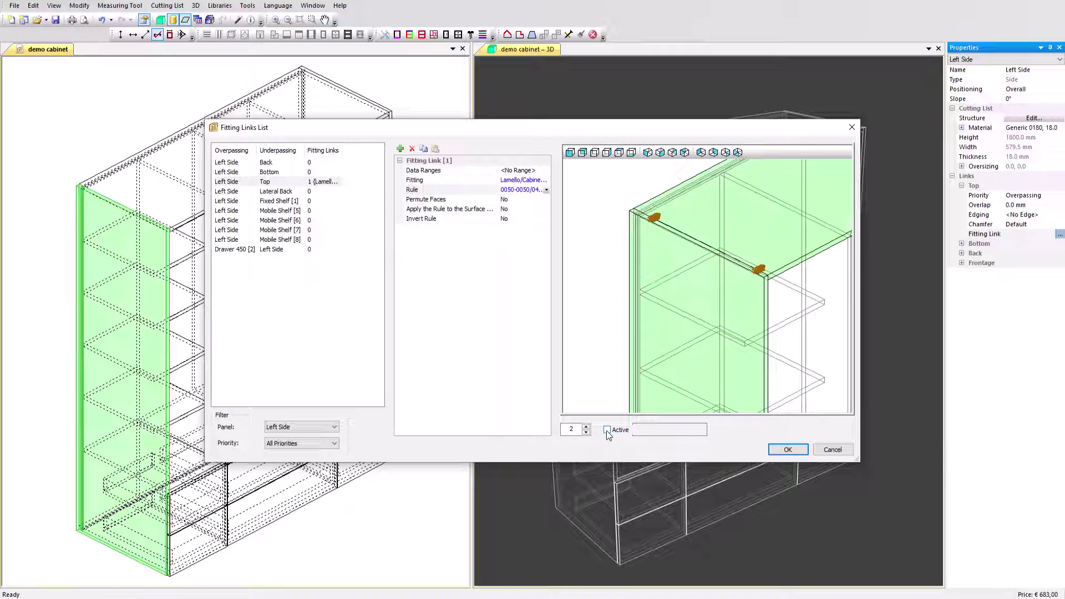
pyautogui.click(607, 429)
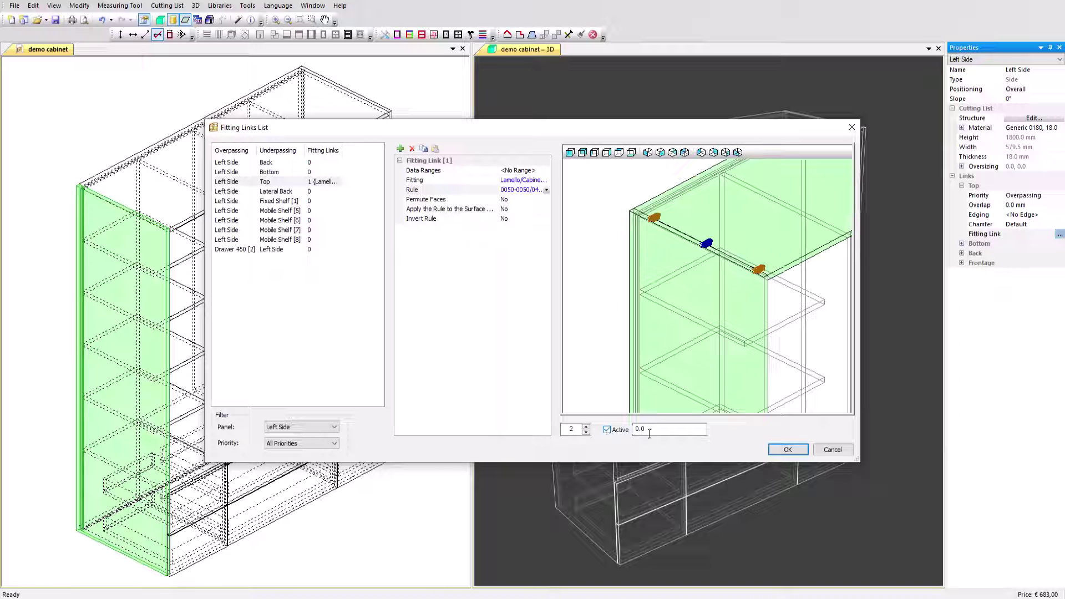
pyautogui.click(787, 450)
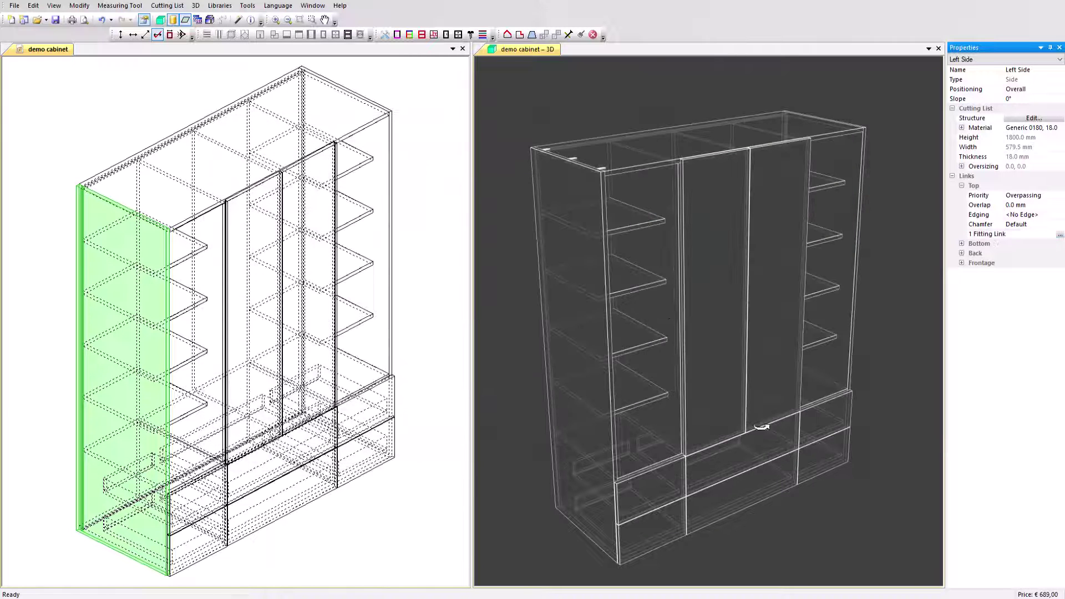
pyautogui.moveTo(659, 267); pyautogui.dragTo(665, 277)
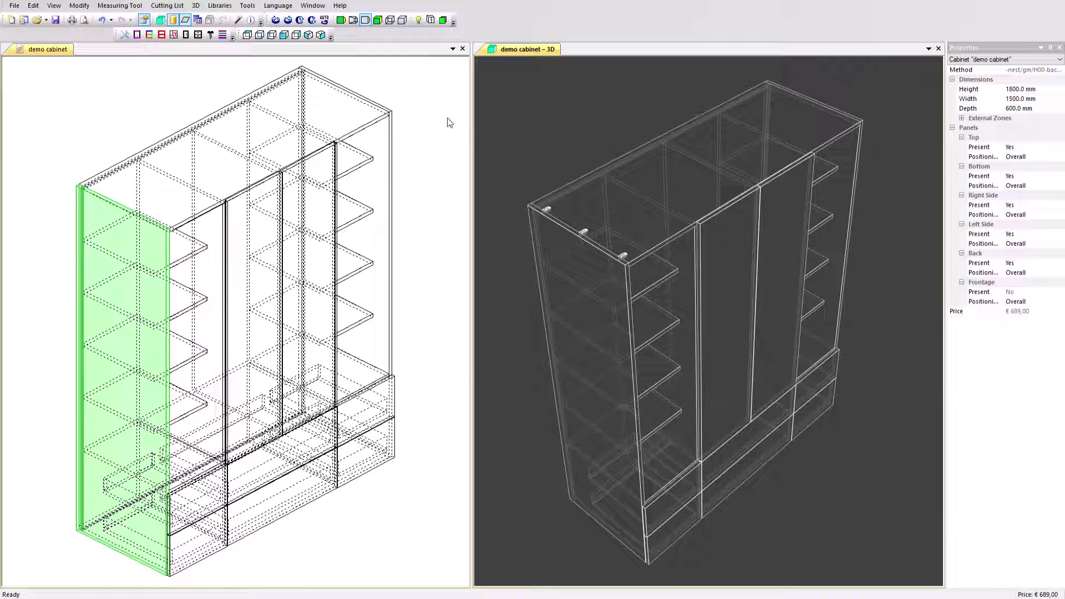
# Start a new rule in the cabinet's Fitting Links sub-method with Side as overpassing panel and Top and Bottom as underpassing panels.
pyautogui.click(428, 109)
pyautogui.click(427, 109)
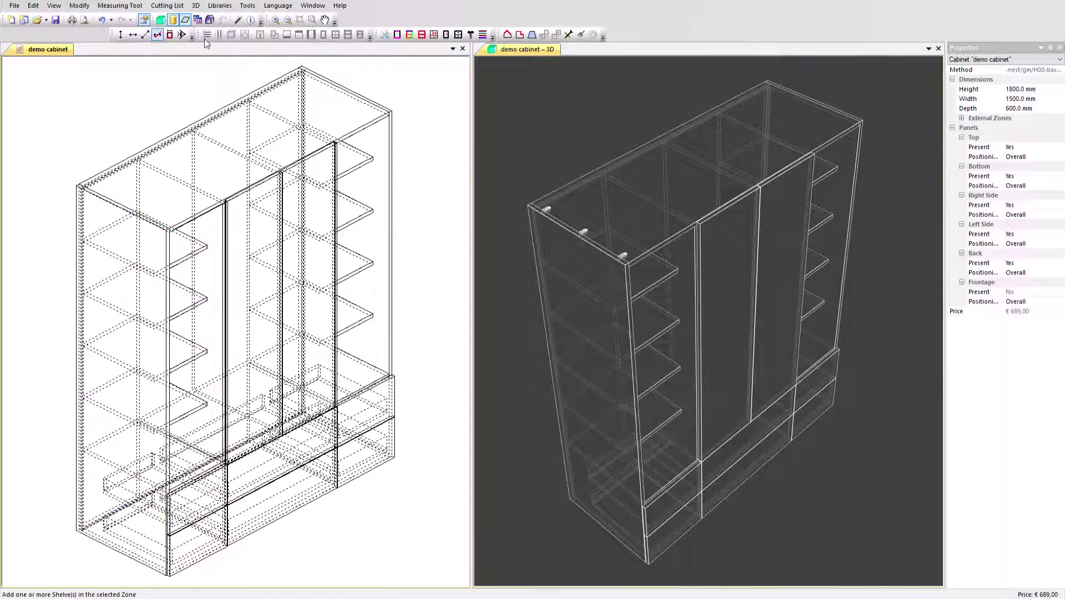
pyautogui.click(470, 34)
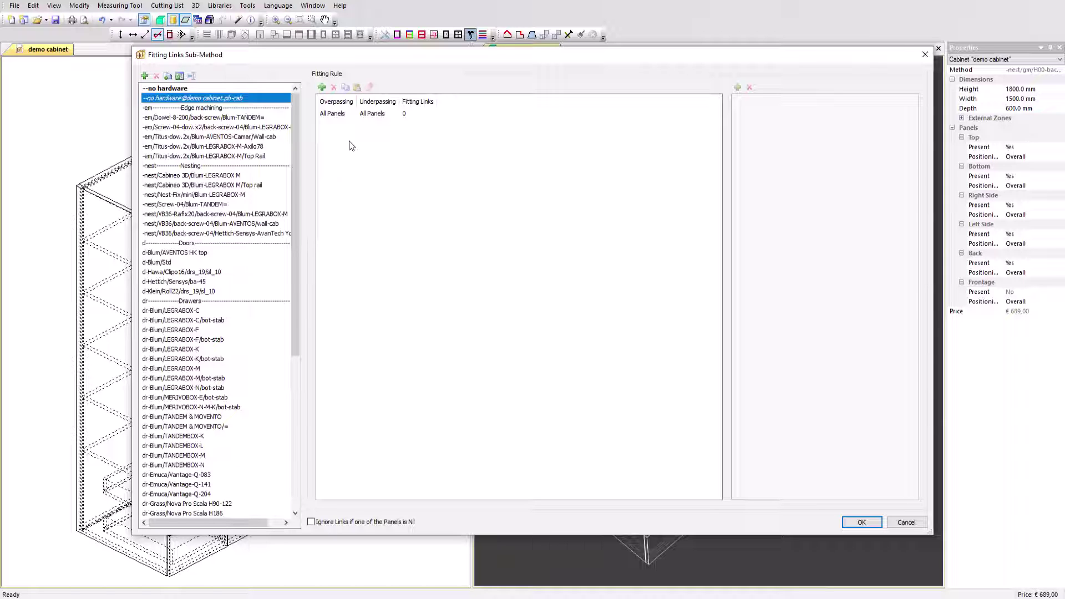
pyautogui.click(321, 88)
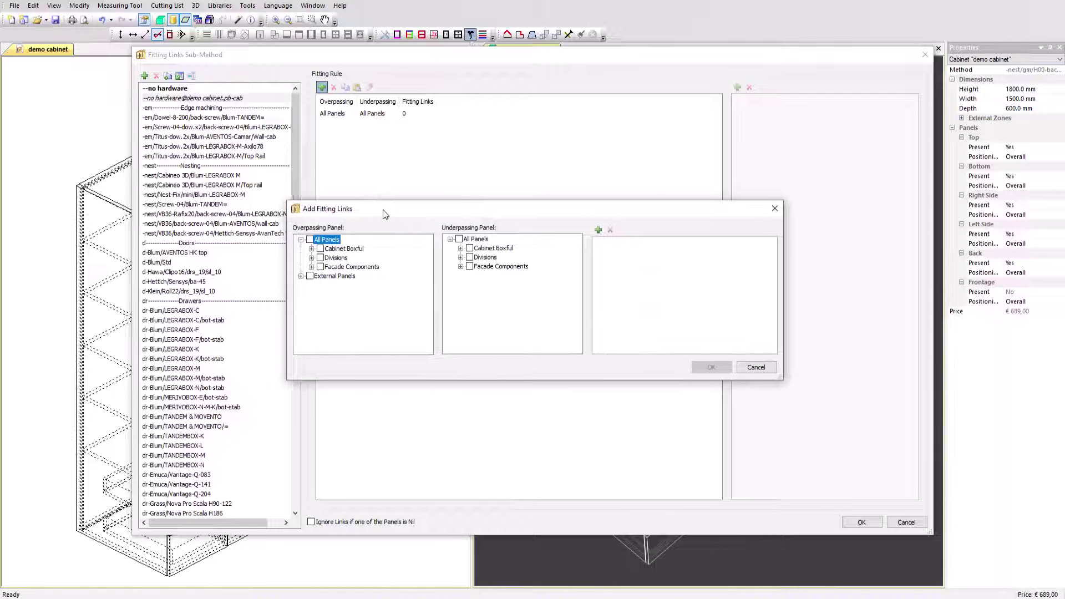
pyautogui.moveTo(386, 214); pyautogui.dragTo(417, 185)
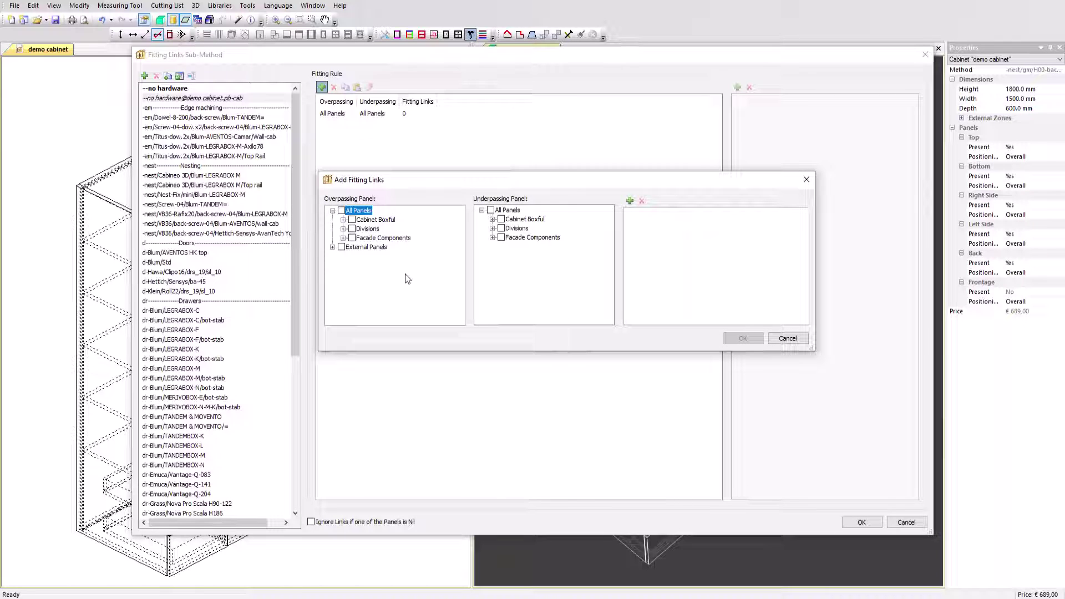
pyautogui.click(343, 220)
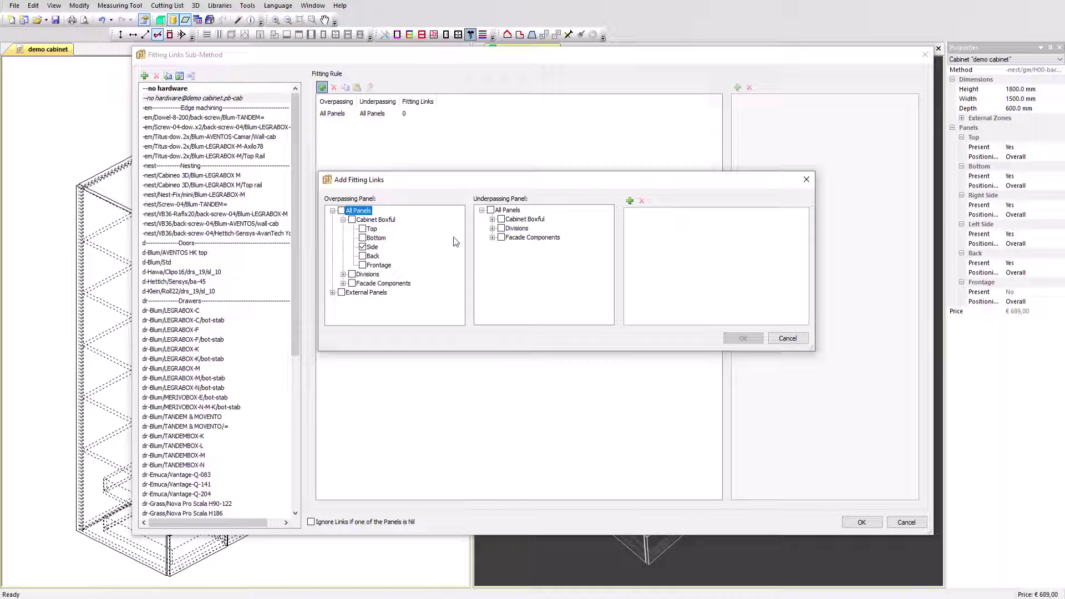
pyautogui.click(492, 220)
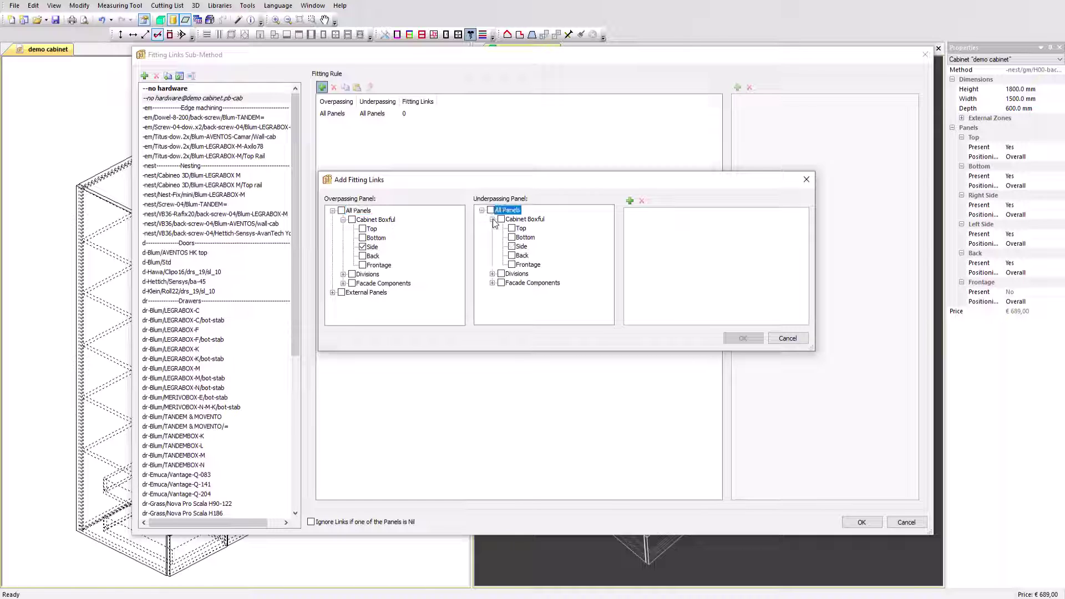
pyautogui.click(512, 228)
pyautogui.click(512, 238)
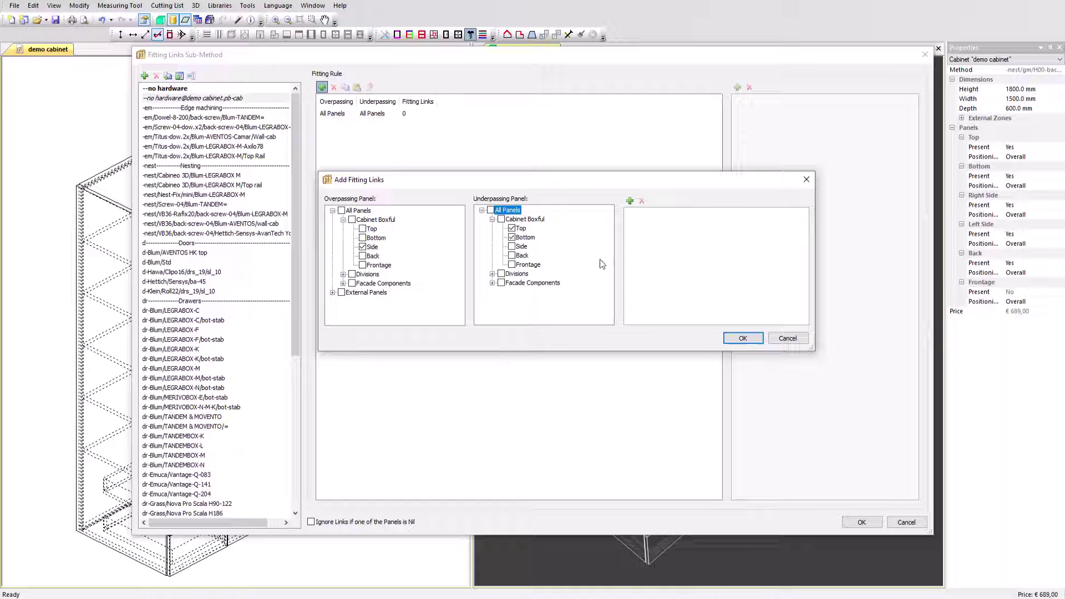
# Add a fitting link to the new rule with fitting Lamello/Cabineo/Drilling-Cap/ext_top/3D and distance rule 0050-0050/0400-z.
pyautogui.click(630, 201)
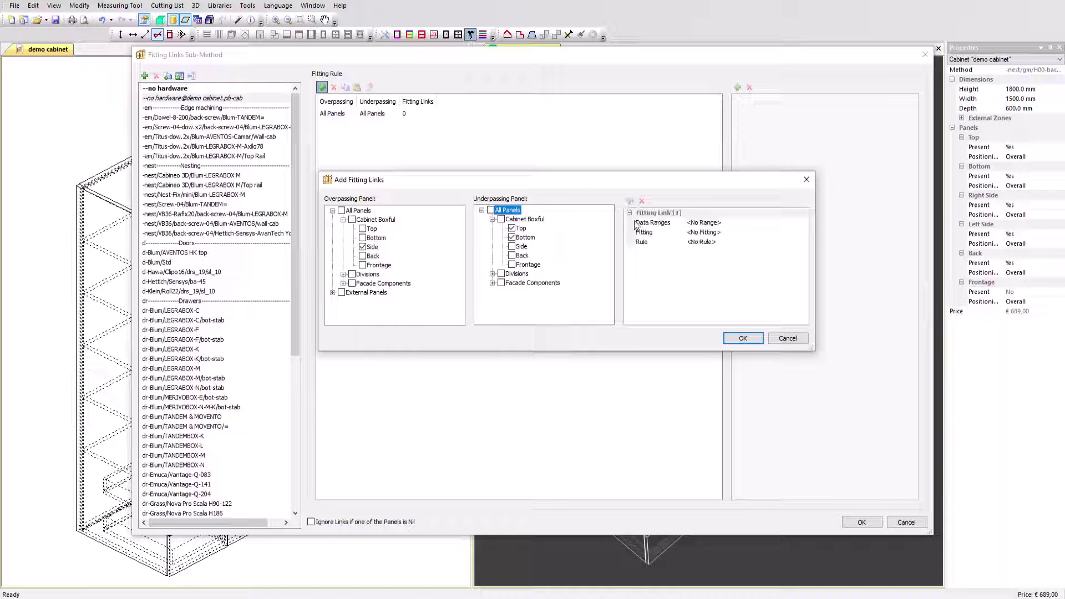
pyautogui.click(700, 233)
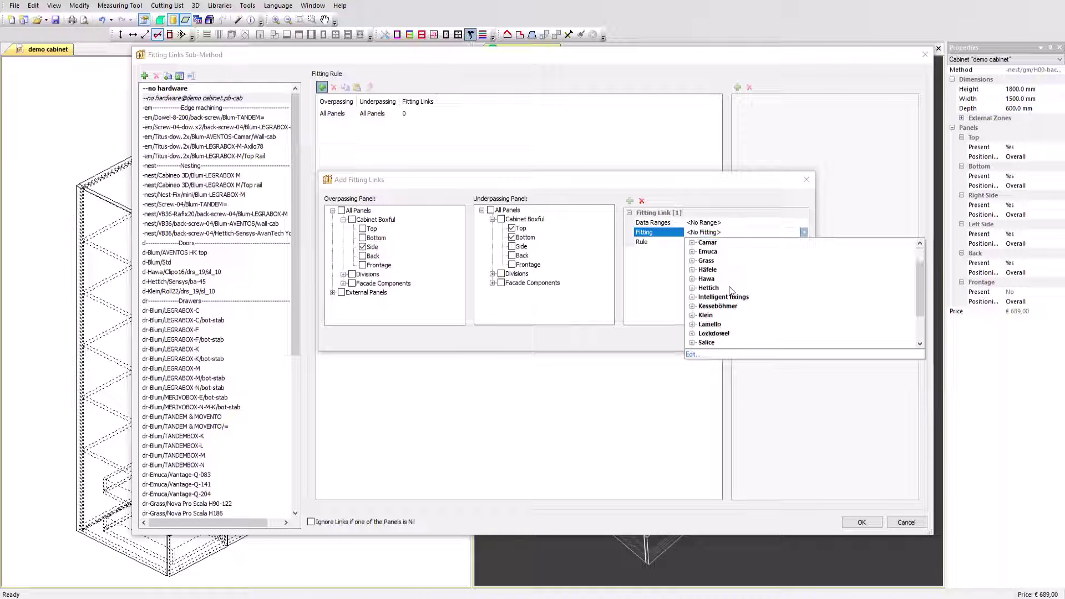
pyautogui.click(693, 324)
pyautogui.click(732, 317)
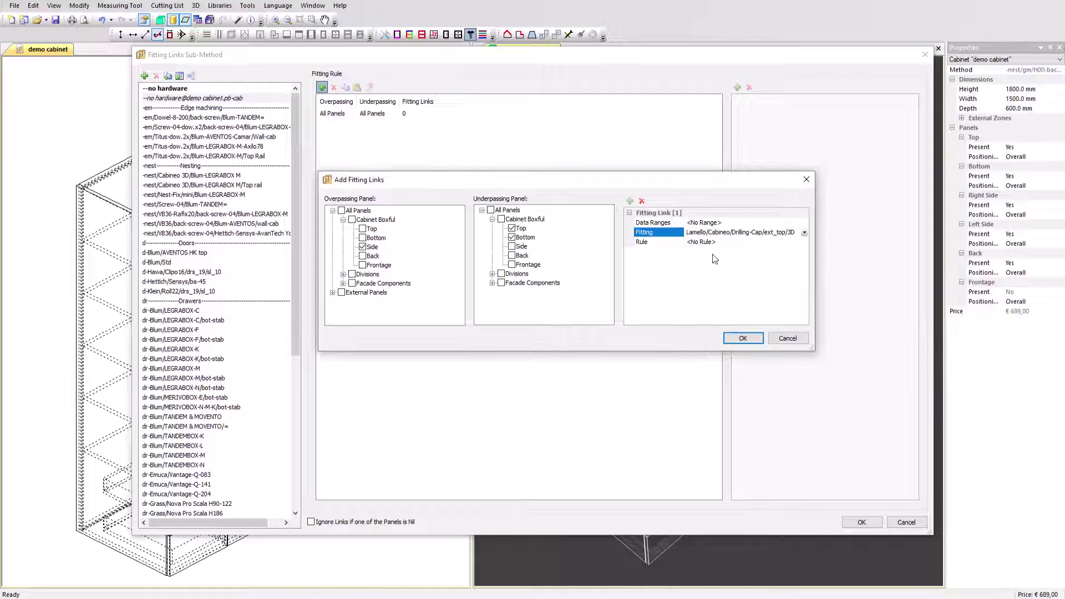
pyautogui.click(707, 243)
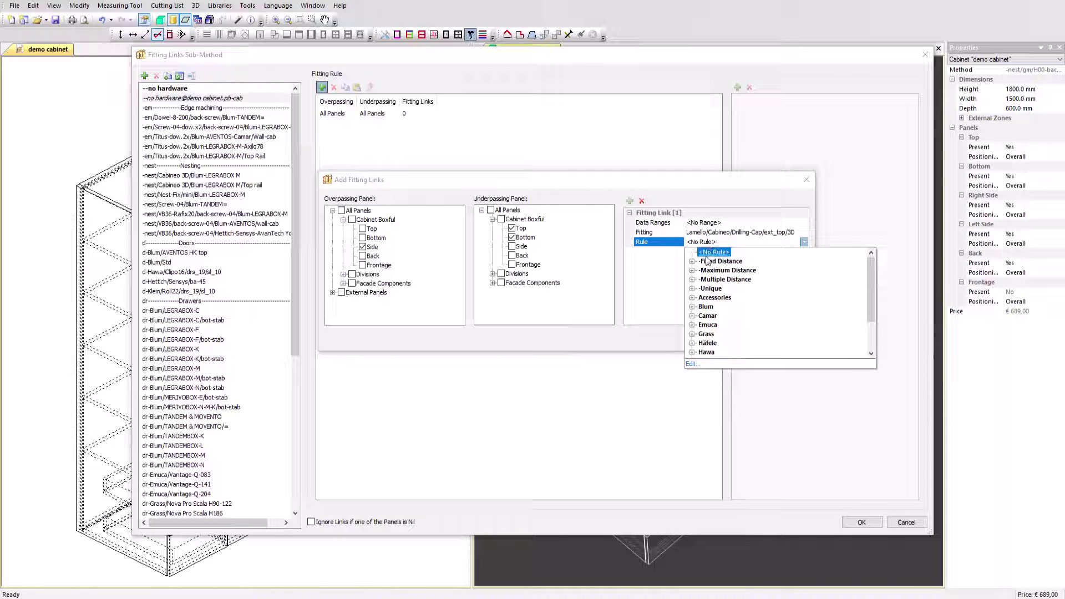
pyautogui.click(693, 272)
pyautogui.scroll(-8, 731, 298)
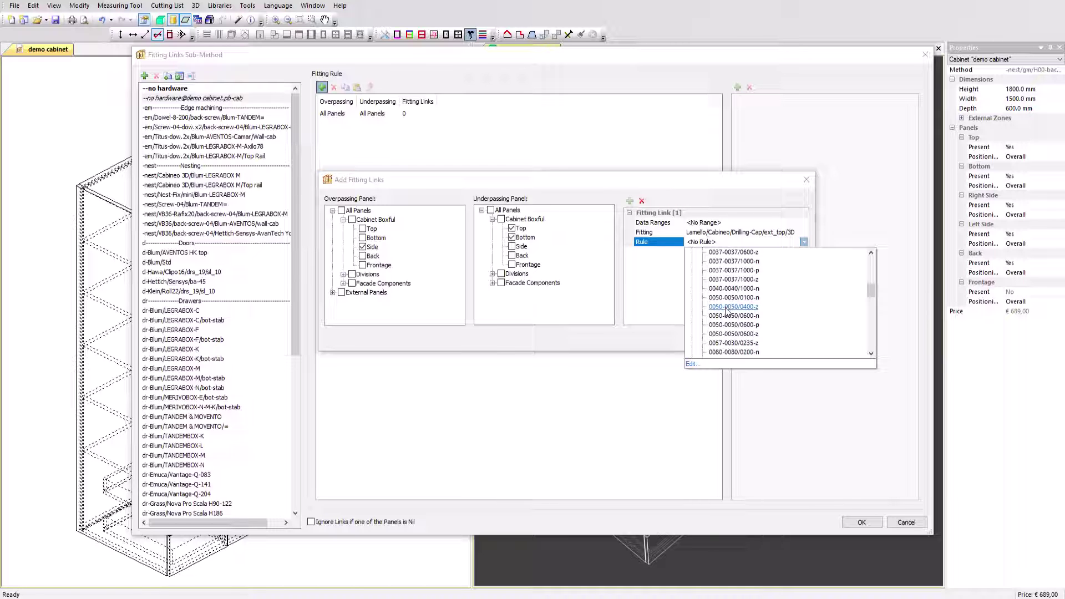
pyautogui.click(731, 307)
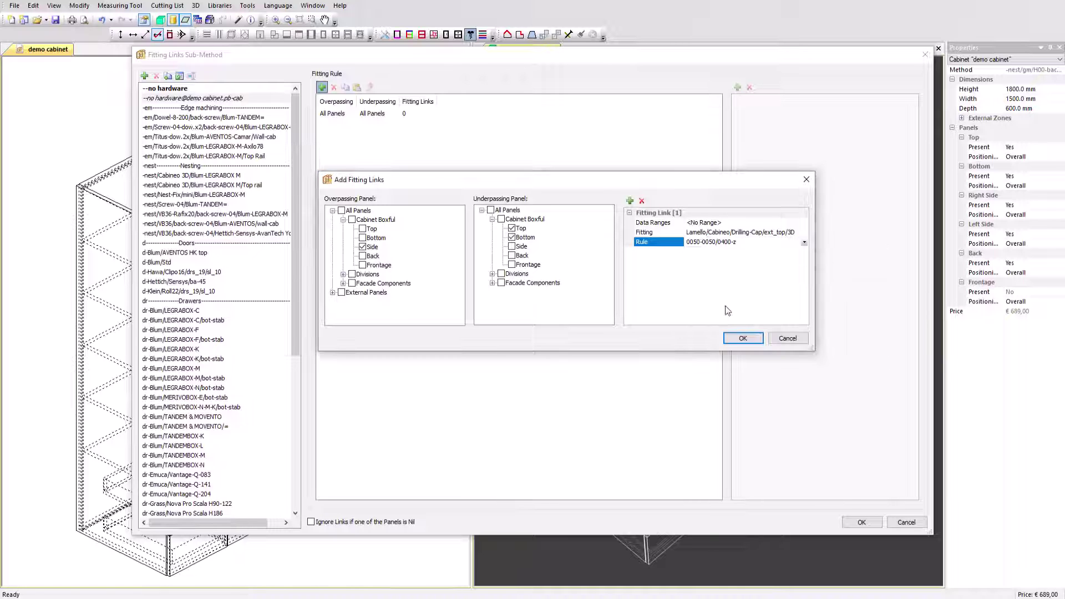
pyautogui.click(738, 339)
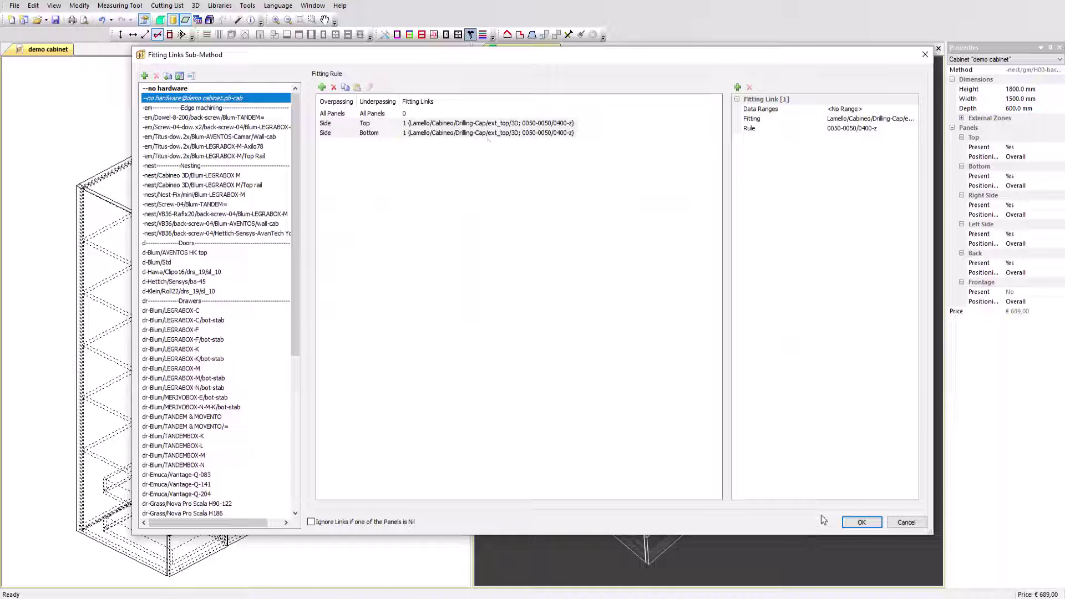
# Apply the edited Fitting Links sub-method to the cabinet and inspect the side joints in the 3D view.
pyautogui.click(861, 522)
pyautogui.click(526, 321)
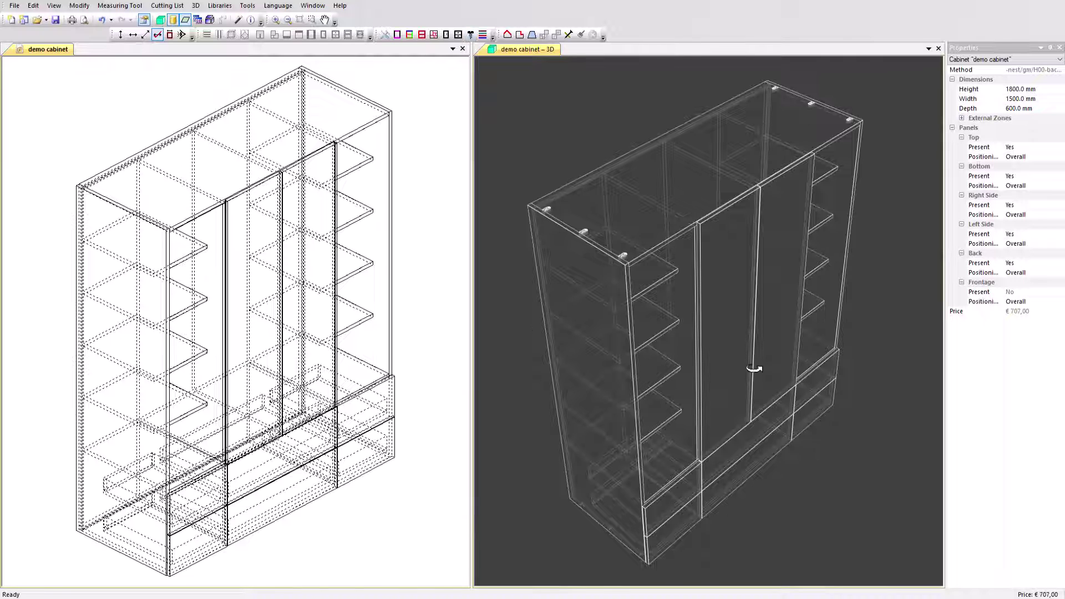
pyautogui.moveTo(741, 381)
pyautogui.mouseDown()
pyautogui.moveTo(708, 295)
pyautogui.moveTo(722, 201)
pyautogui.moveTo(720, 304)
pyautogui.moveTo(747, 382)
pyautogui.moveTo(725, 383)
pyautogui.mouseUp()
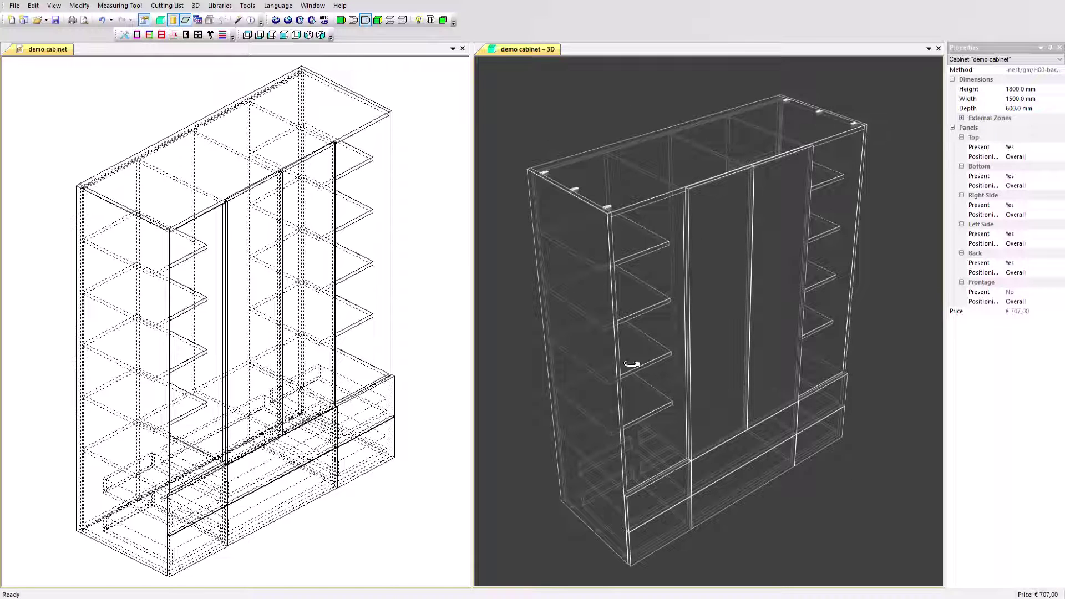
# Replace the cabinet's Fitting Links sub-method with -nest/Cabineo 3D/Blum-LEGRABOX M and apply it to the whole cabinet.
pyautogui.click(451, 198)
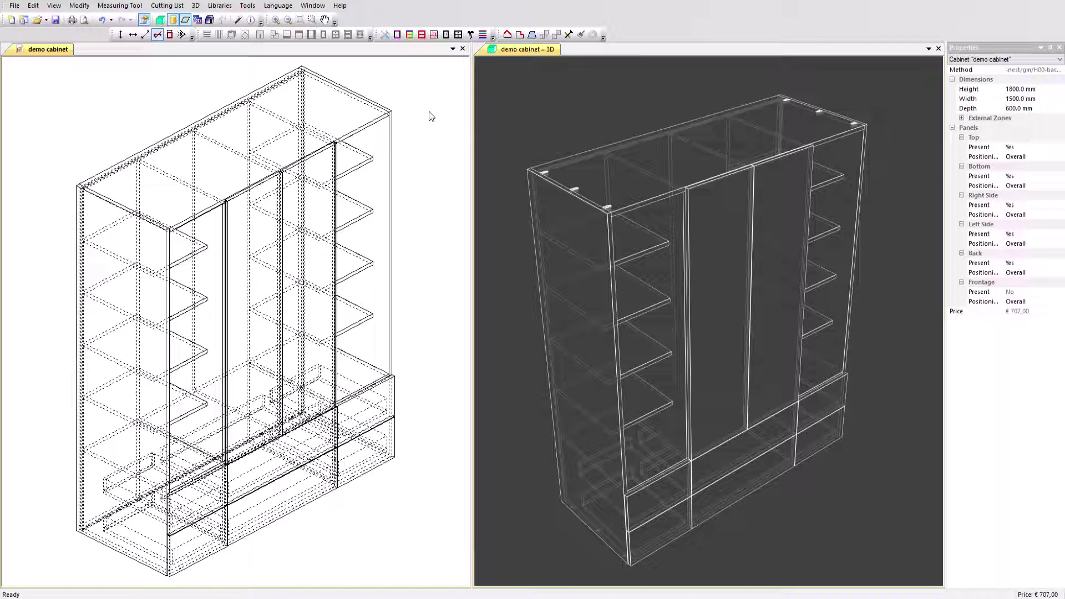
pyautogui.click(471, 34)
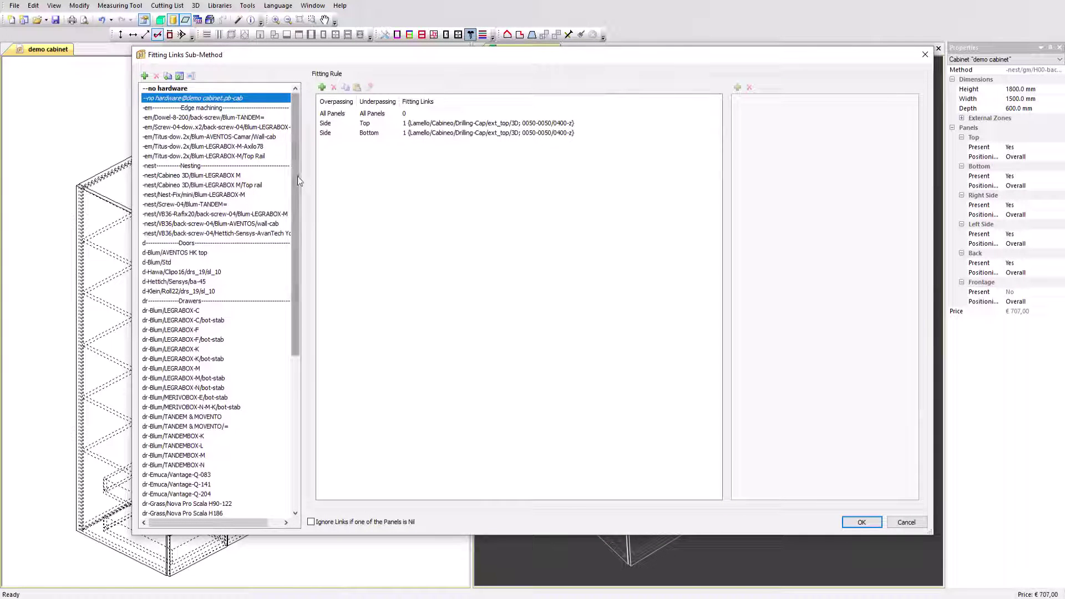
pyautogui.moveTo(297, 176)
pyautogui.mouseDown()
pyautogui.moveTo(288, 267)
pyautogui.moveTo(297, 171)
pyautogui.mouseUp()
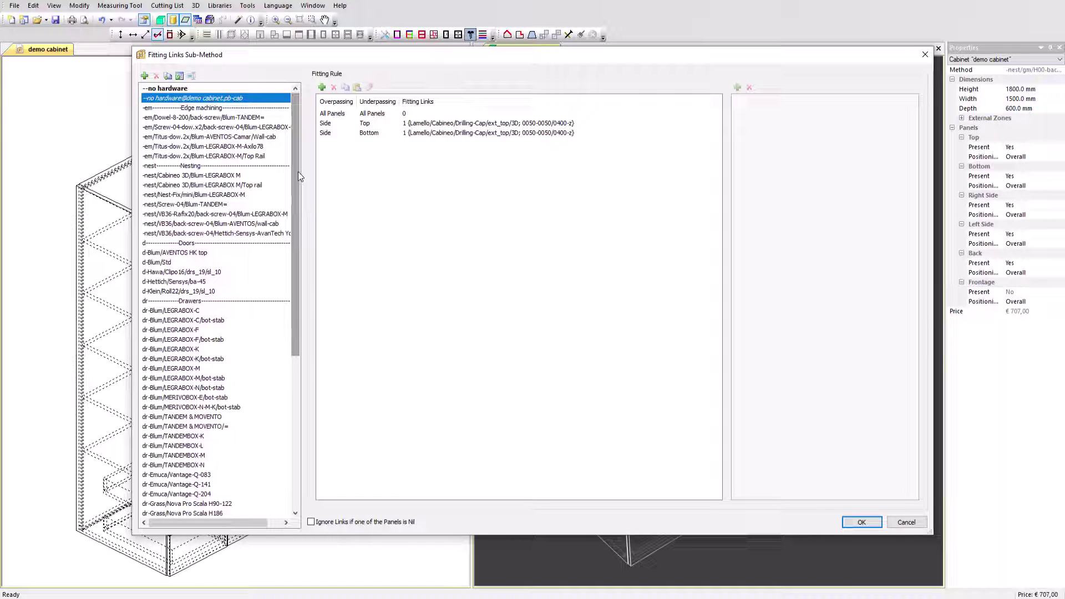
pyautogui.click(233, 176)
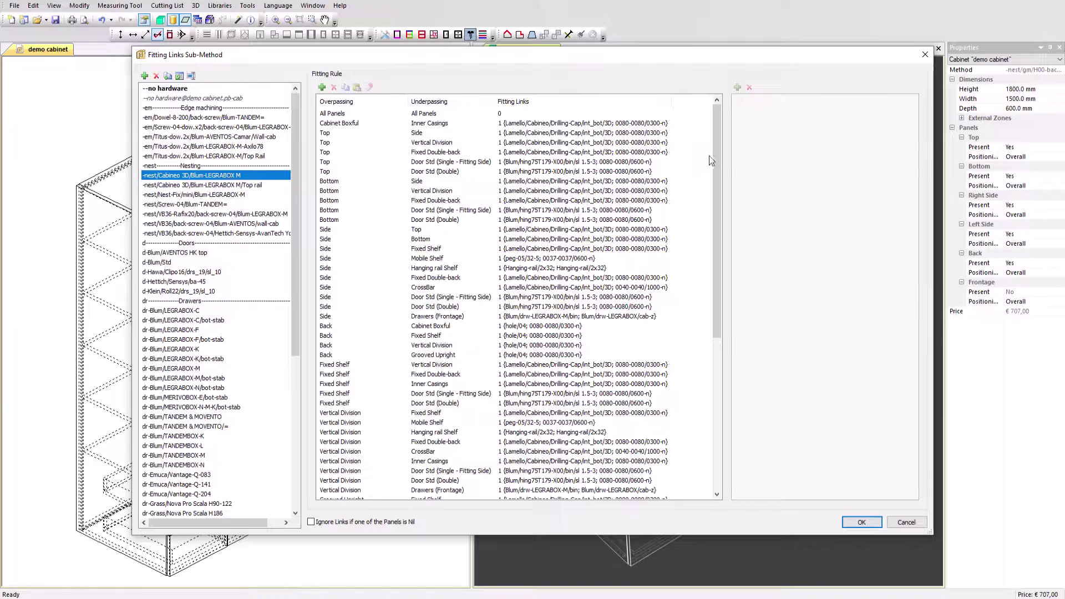
pyautogui.moveTo(715, 158)
pyautogui.mouseDown()
pyautogui.moveTo(706, 309)
pyautogui.moveTo(705, 151)
pyautogui.mouseUp()
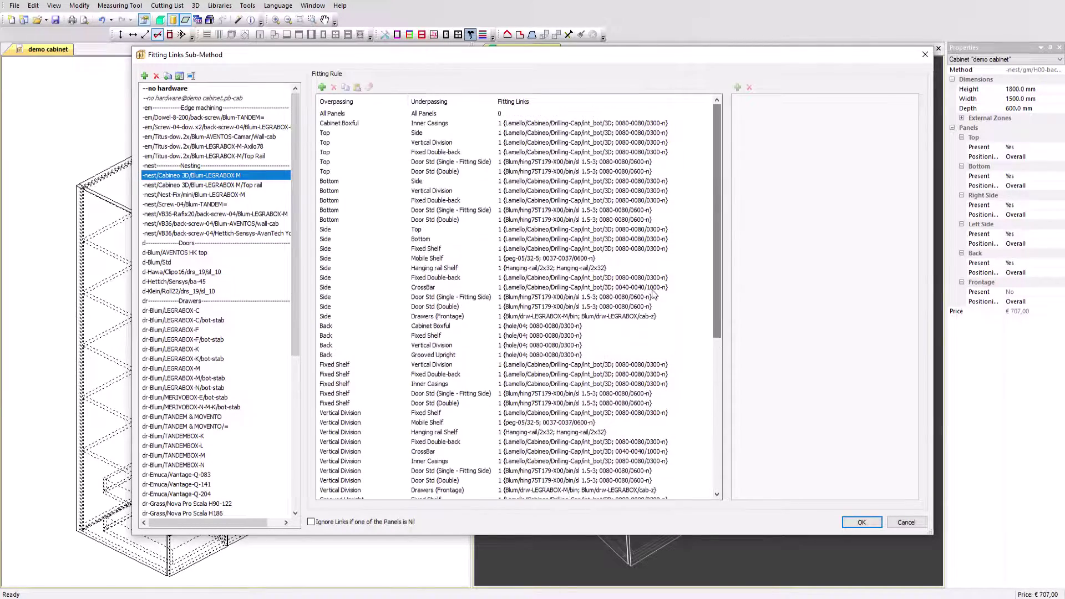
pyautogui.click(860, 522)
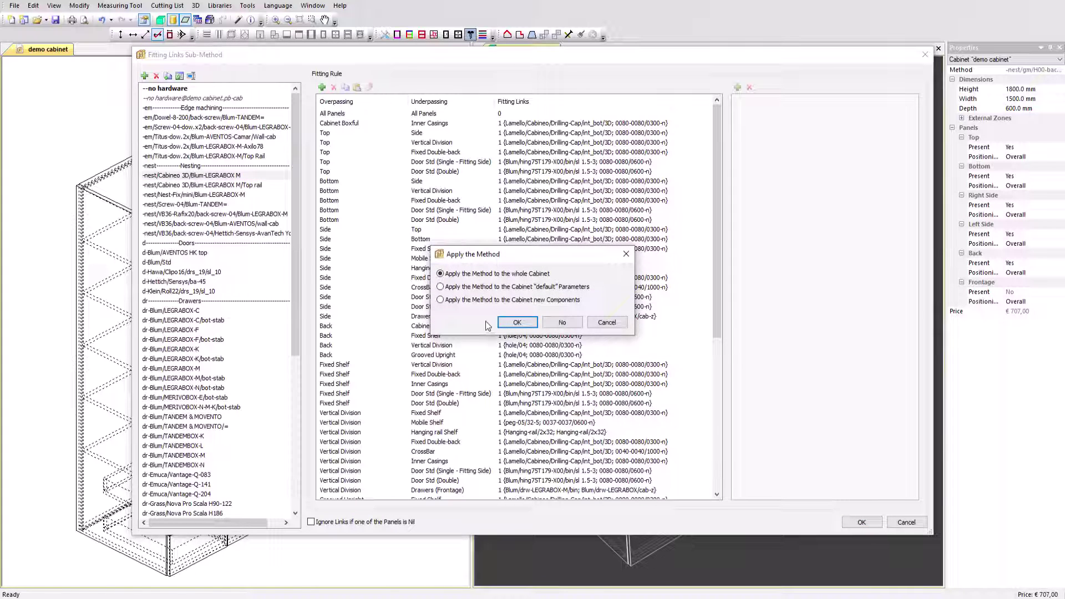
pyautogui.click(507, 325)
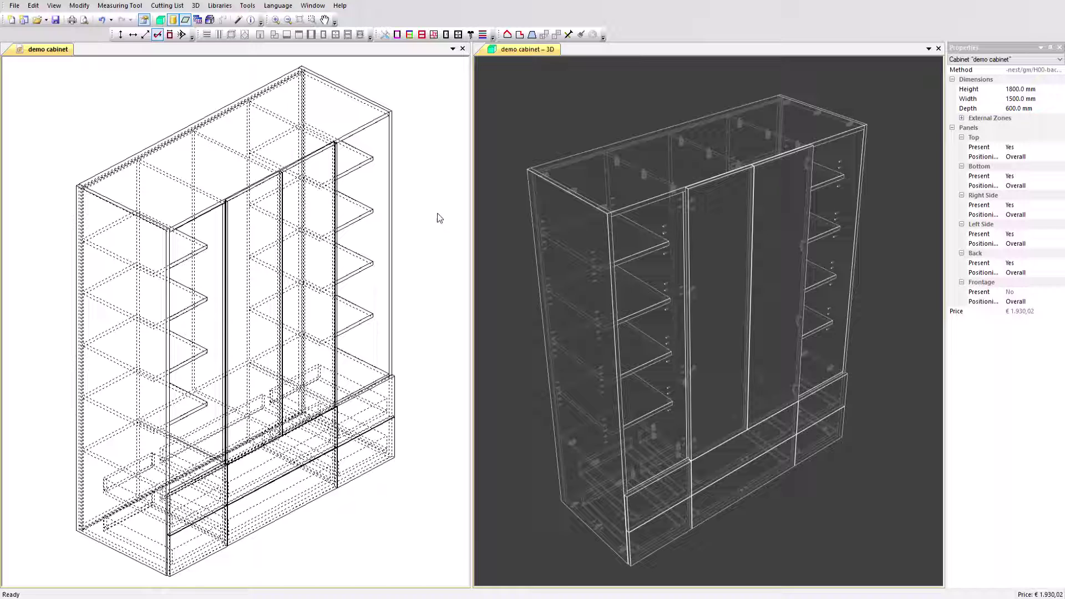
# Apply the complete manufacturing method -nest/gm/H00-back20/Hettich-VB36-Sensys-AvanTech YOU 101 to the cabinet.
pyautogui.click(387, 39)
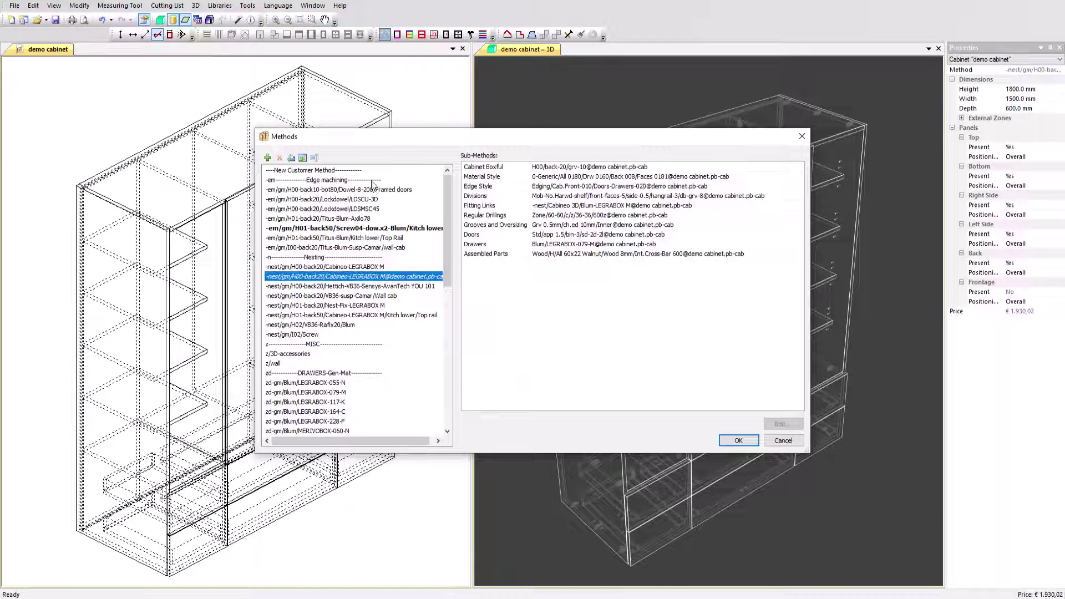
pyautogui.click(353, 287)
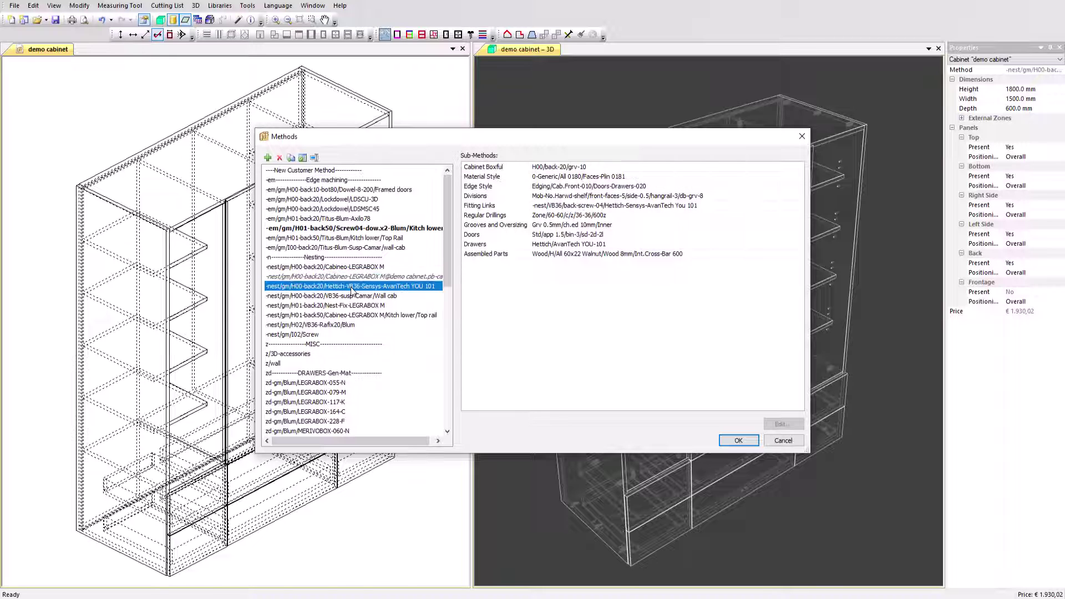
pyautogui.click(730, 444)
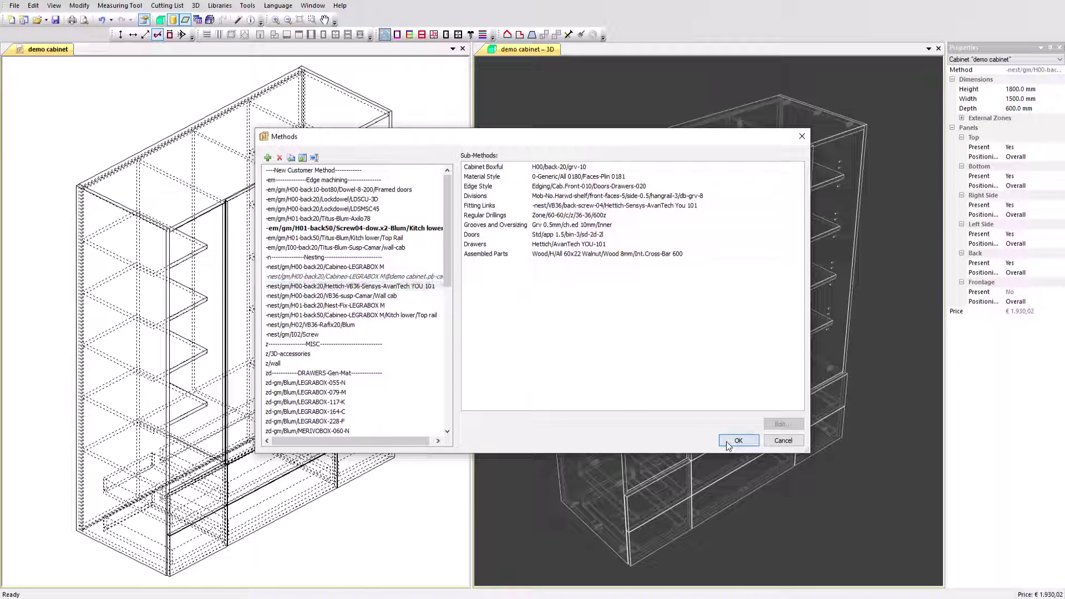
pyautogui.click(519, 330)
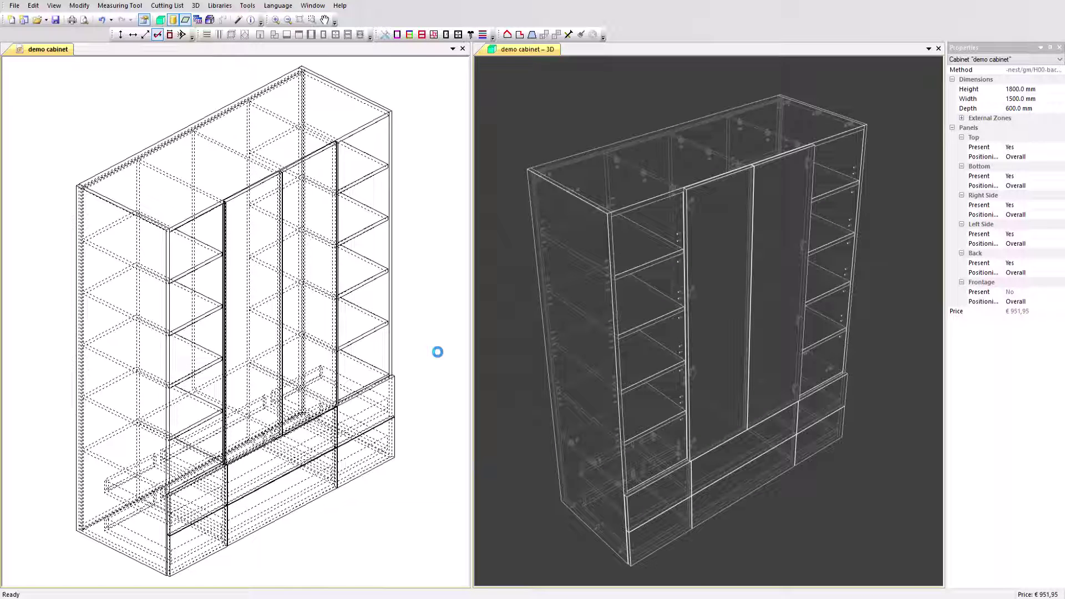